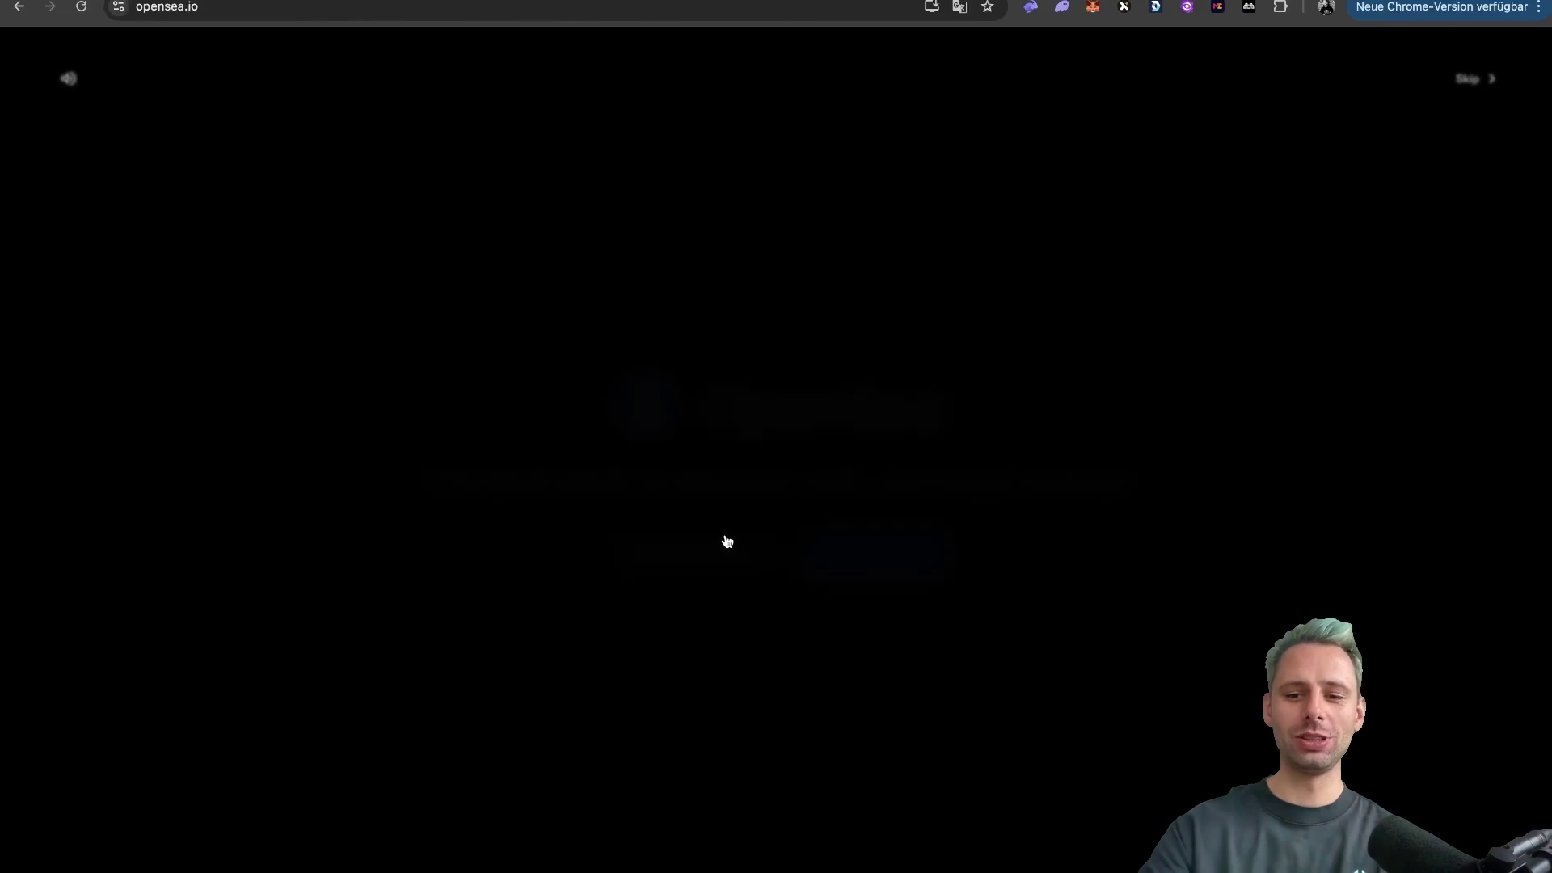
Step: Mute the computer's audio while the OpenSea intro video plays
key(XF86AudioMute)
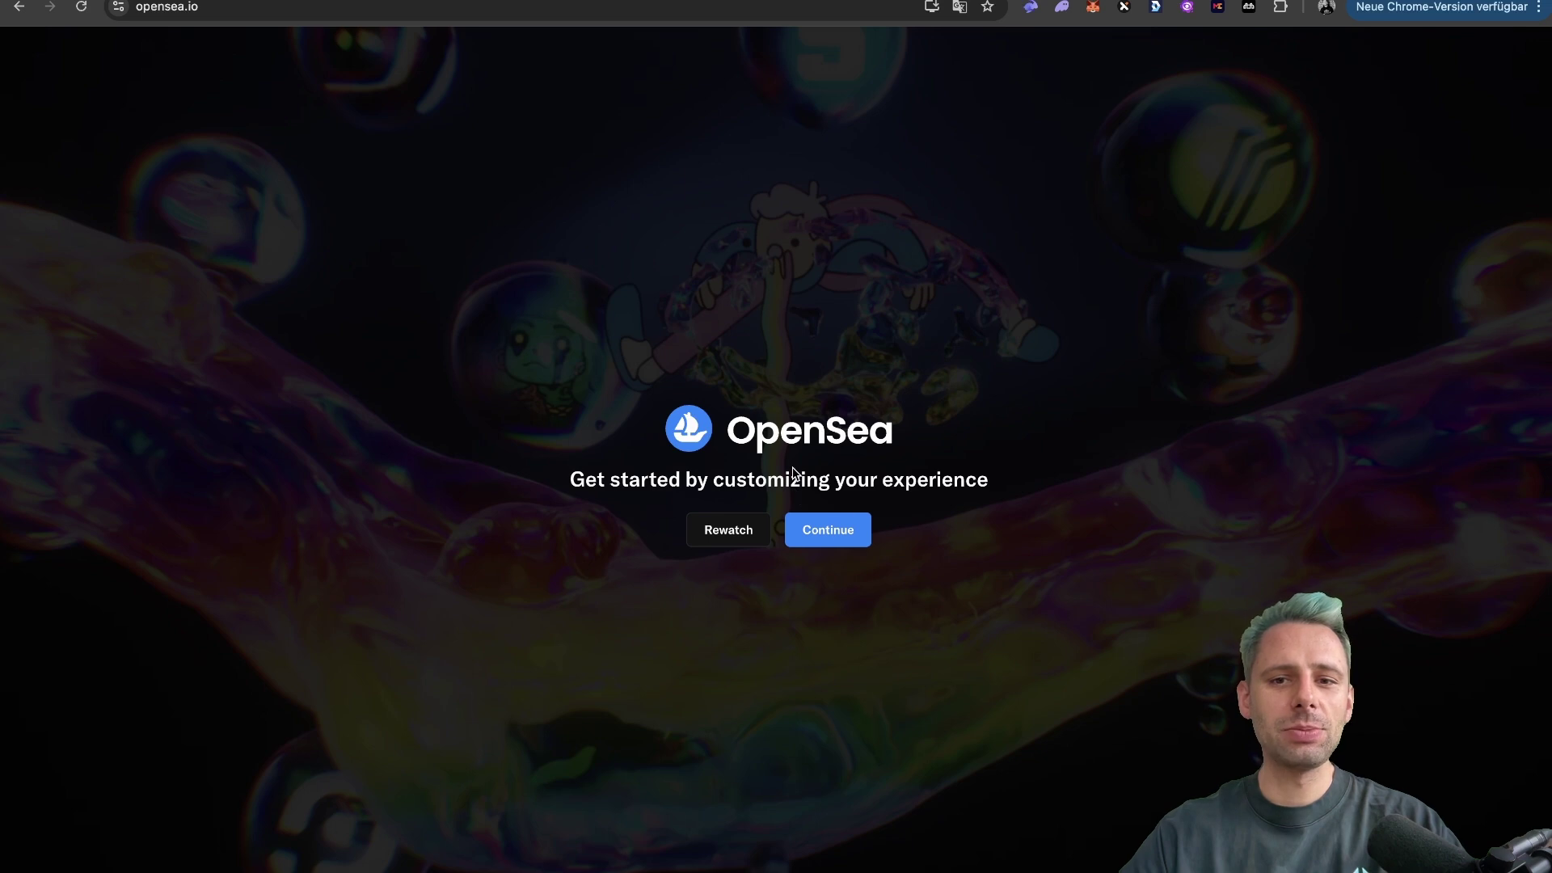
Step: Begin customising the experience and choose Collector Mode for the interface
click(824, 530)
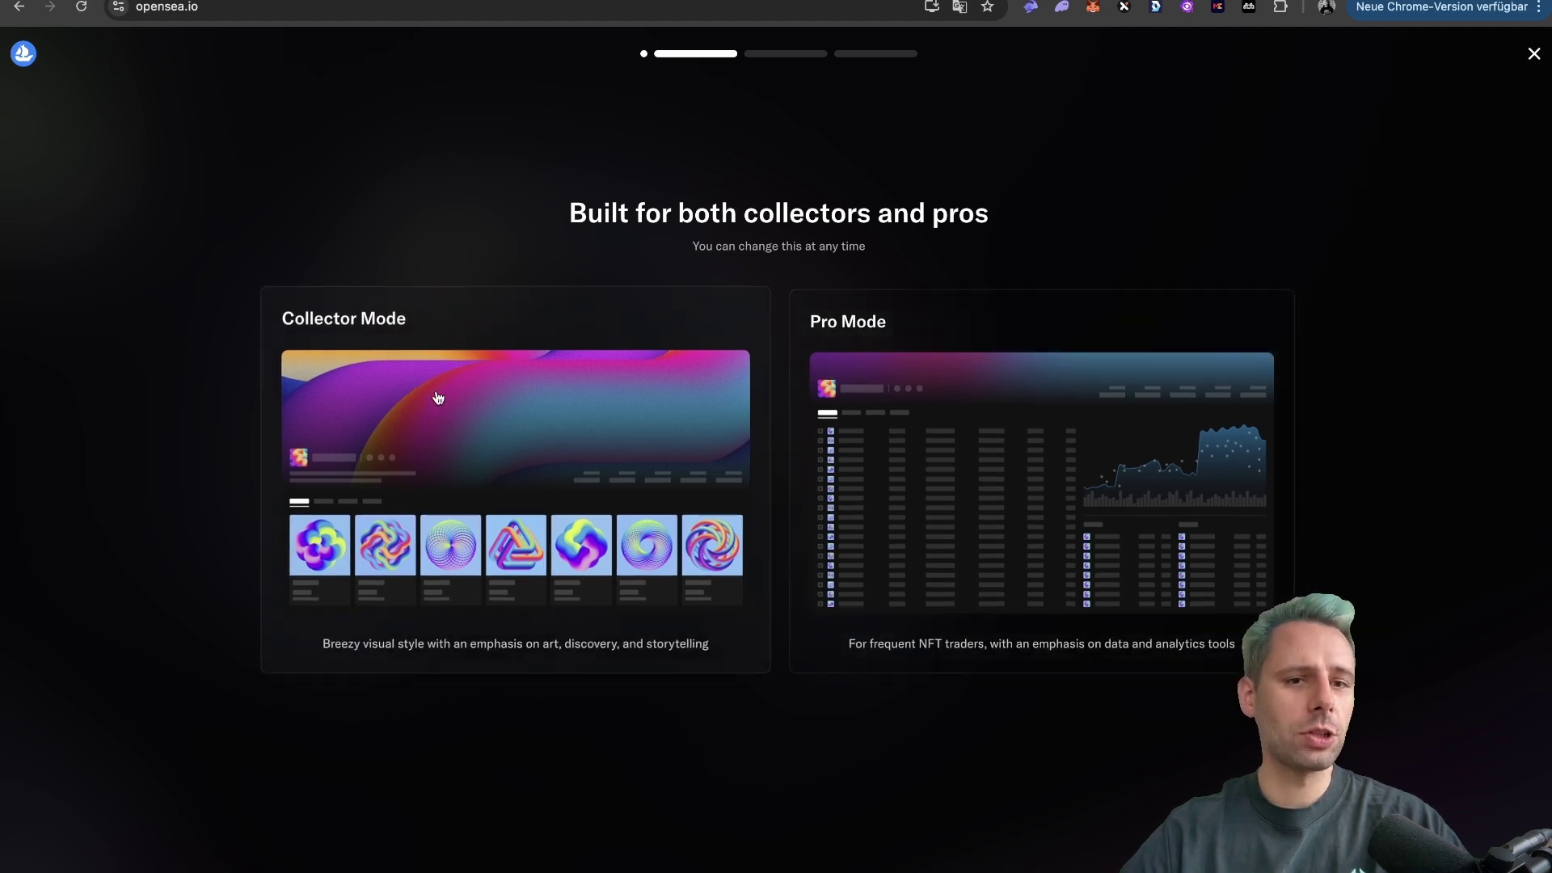
click(472, 422)
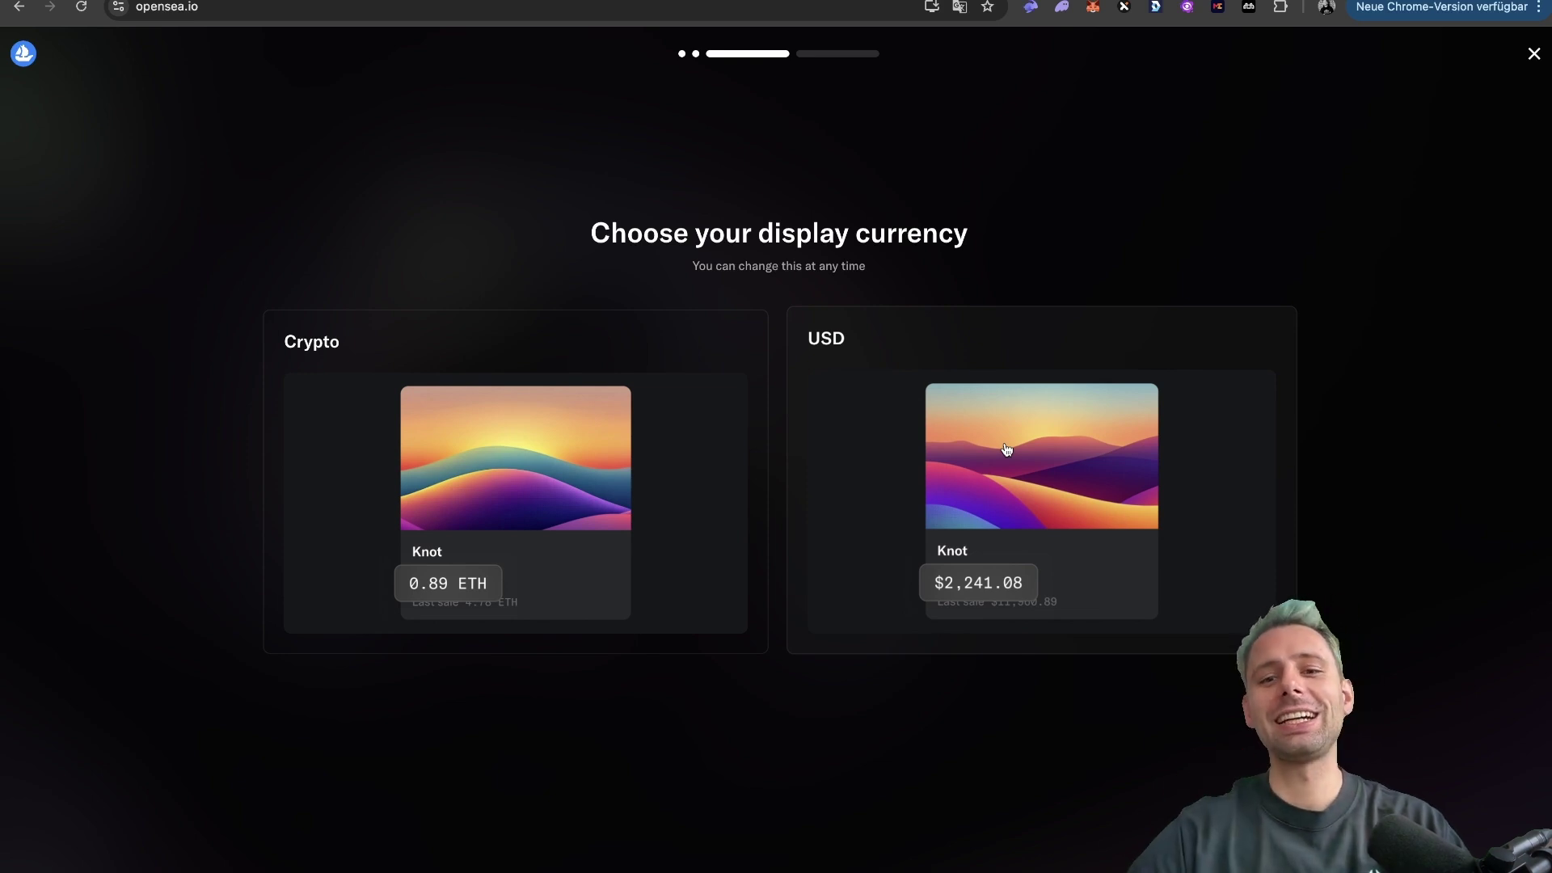
click(450, 438)
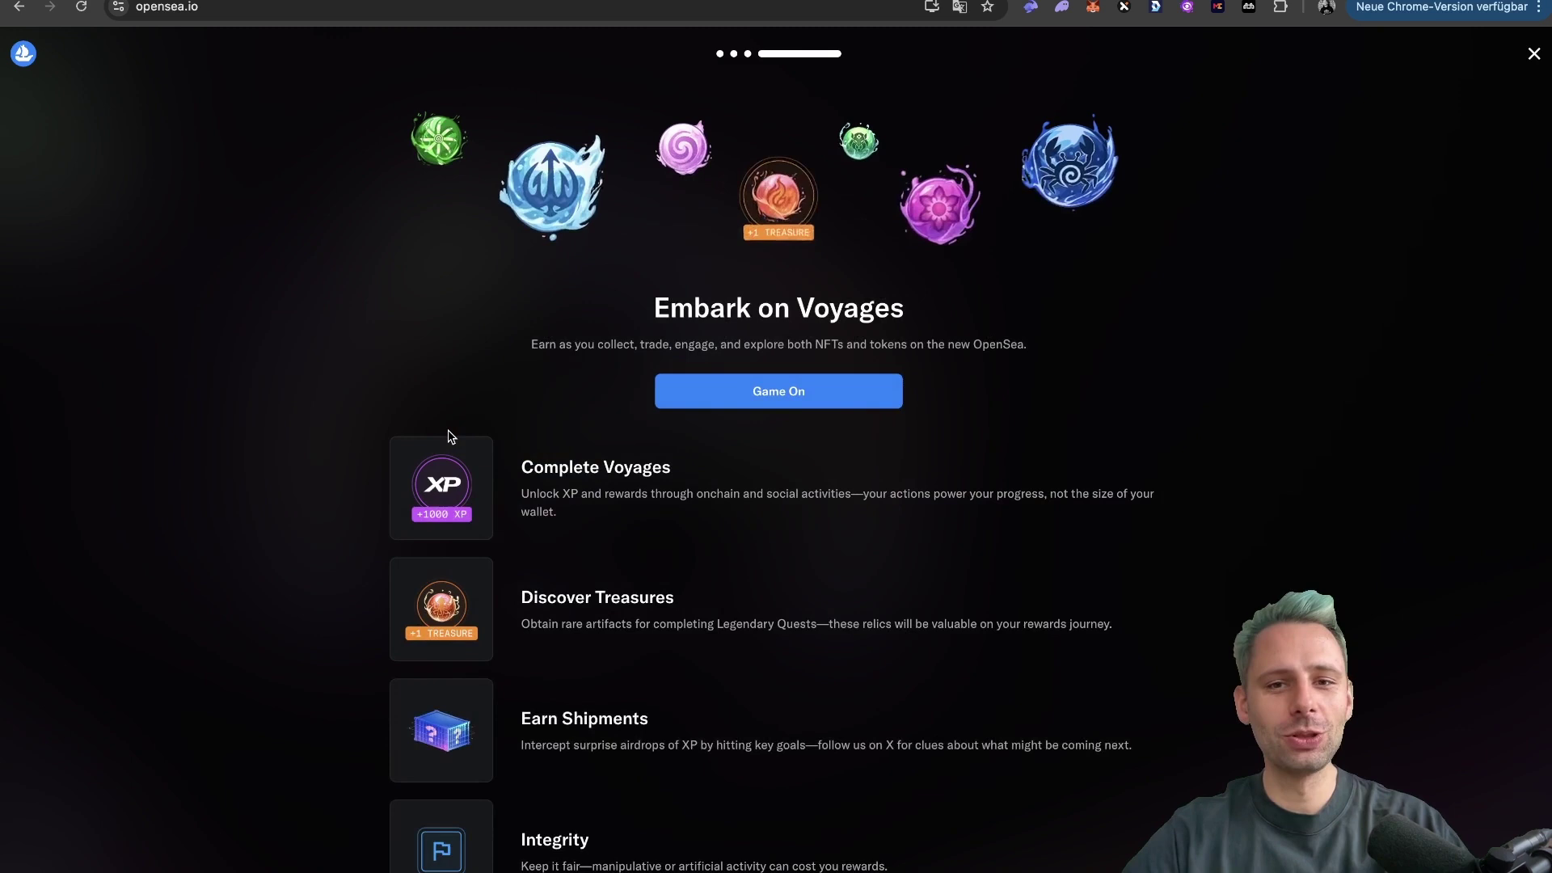
scroll(450, 437, down, 1)
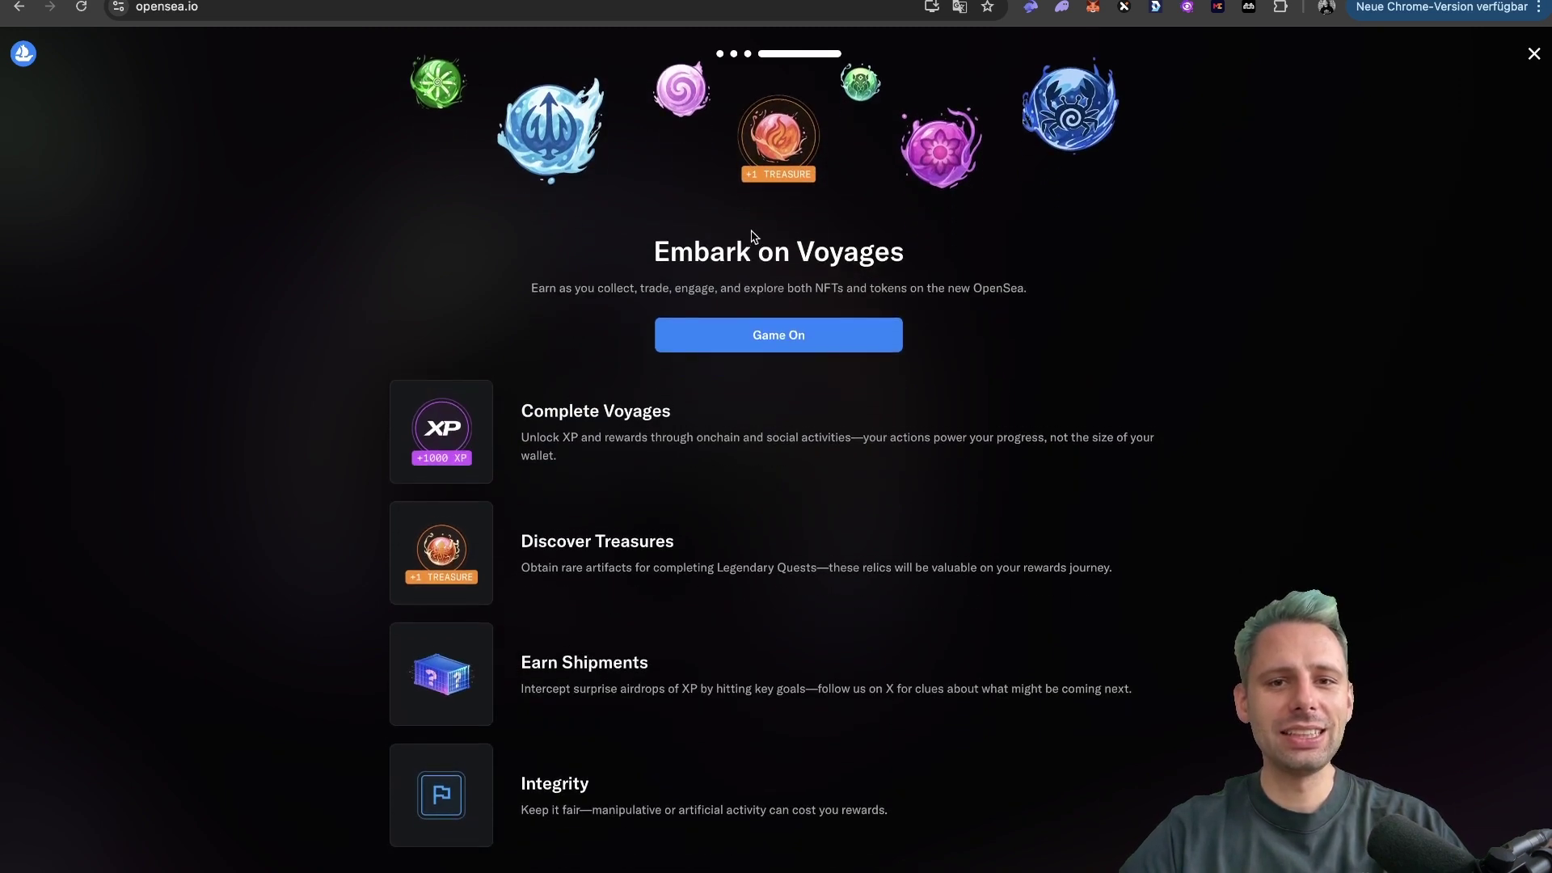
scroll(754, 238, up, 1)
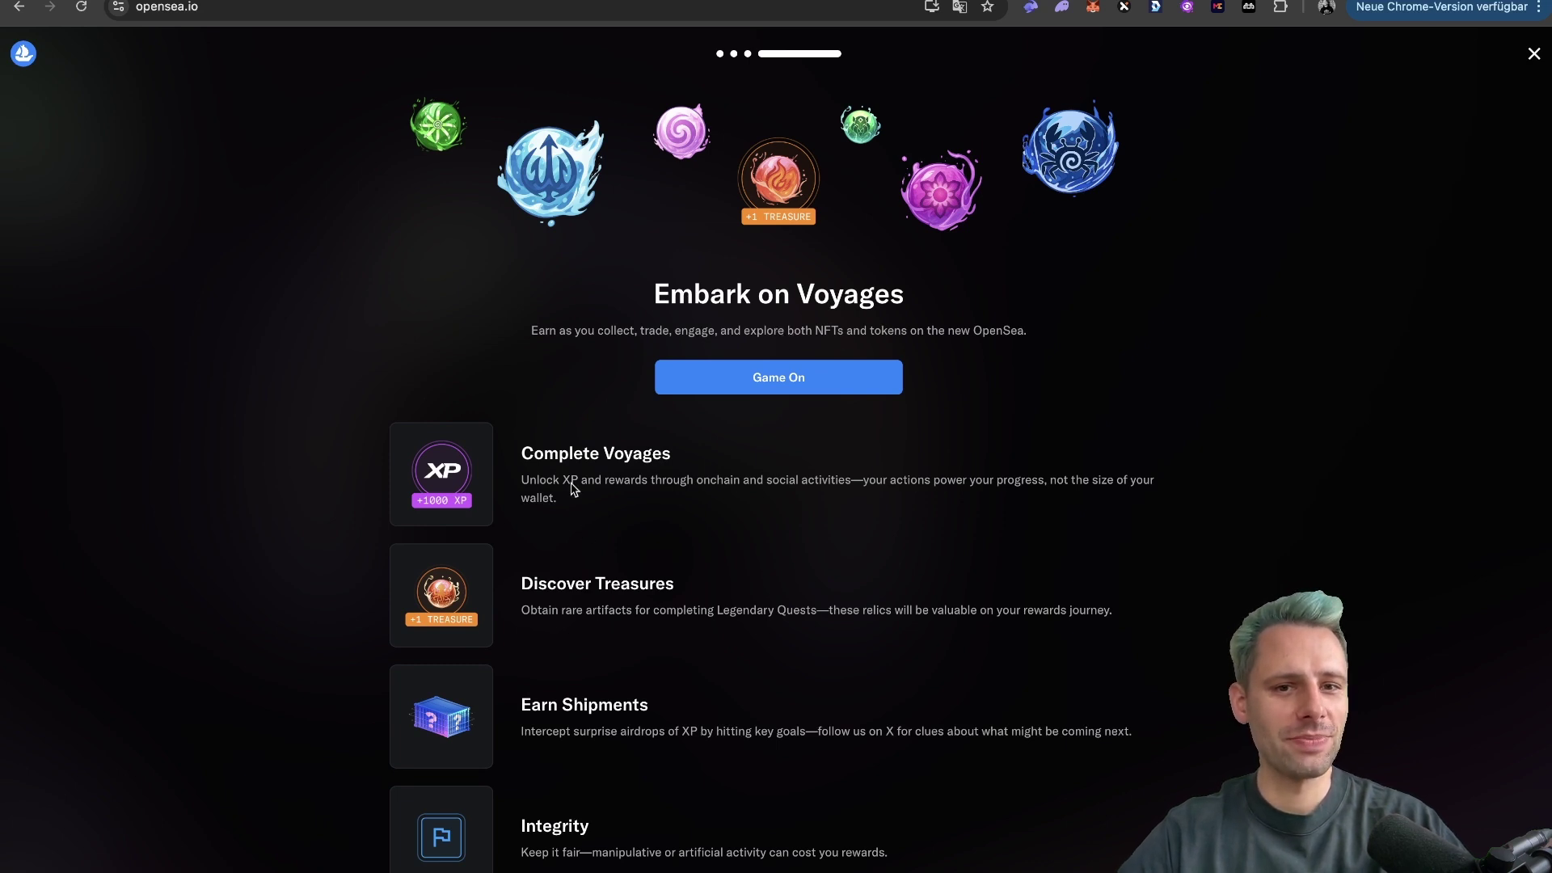
scroll(558, 456, down, 1)
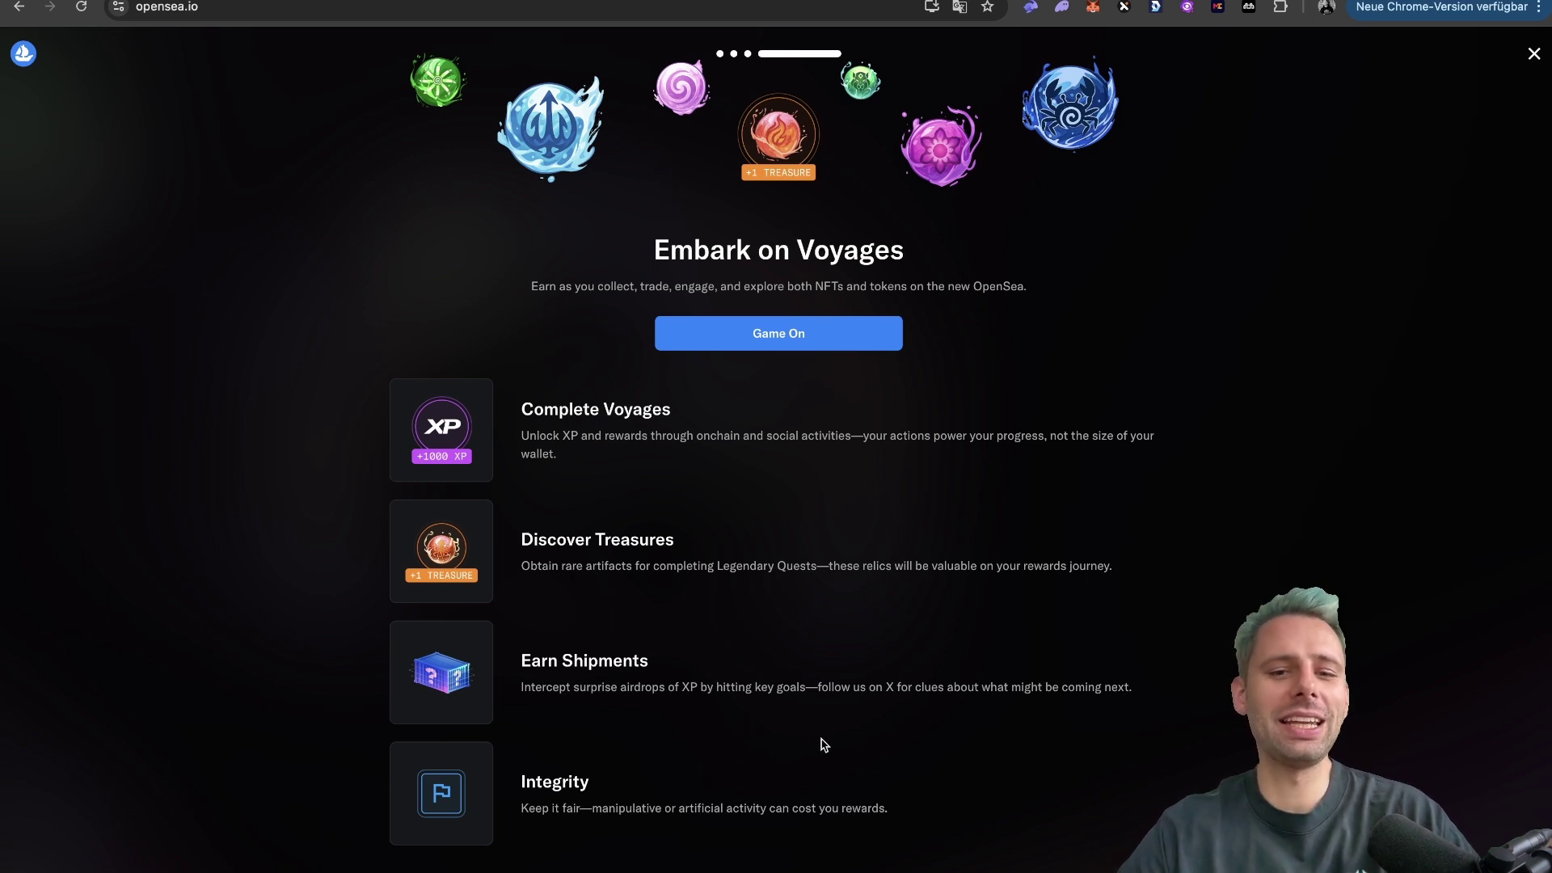
Step: Finish the intro and connect the Rabby wallet, showing the 0.2057 ETH balance
click(788, 336)
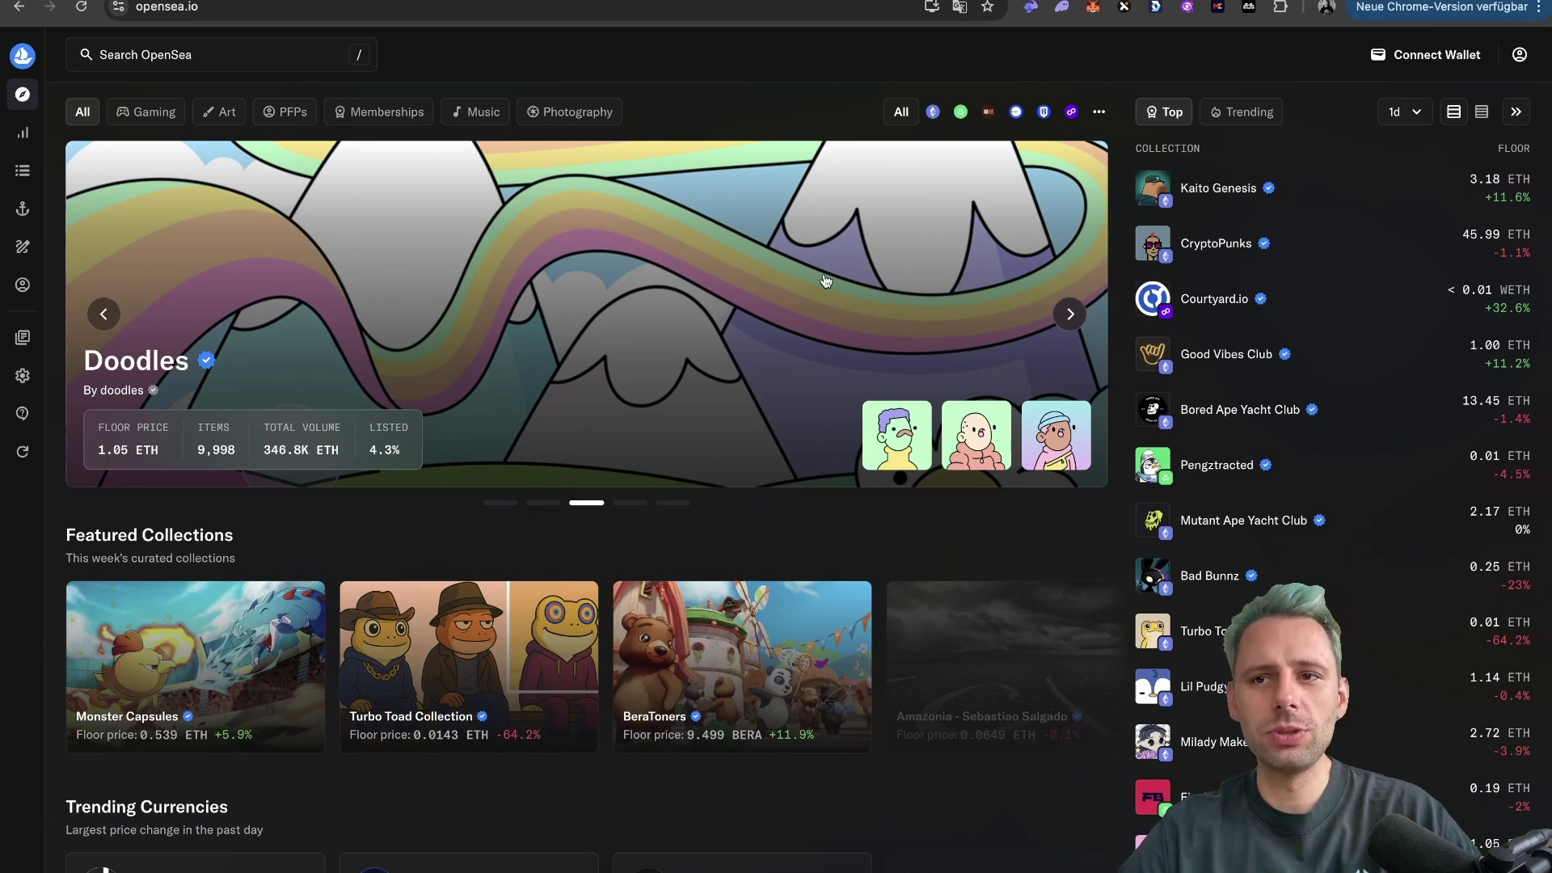
mouse_move(78, 180)
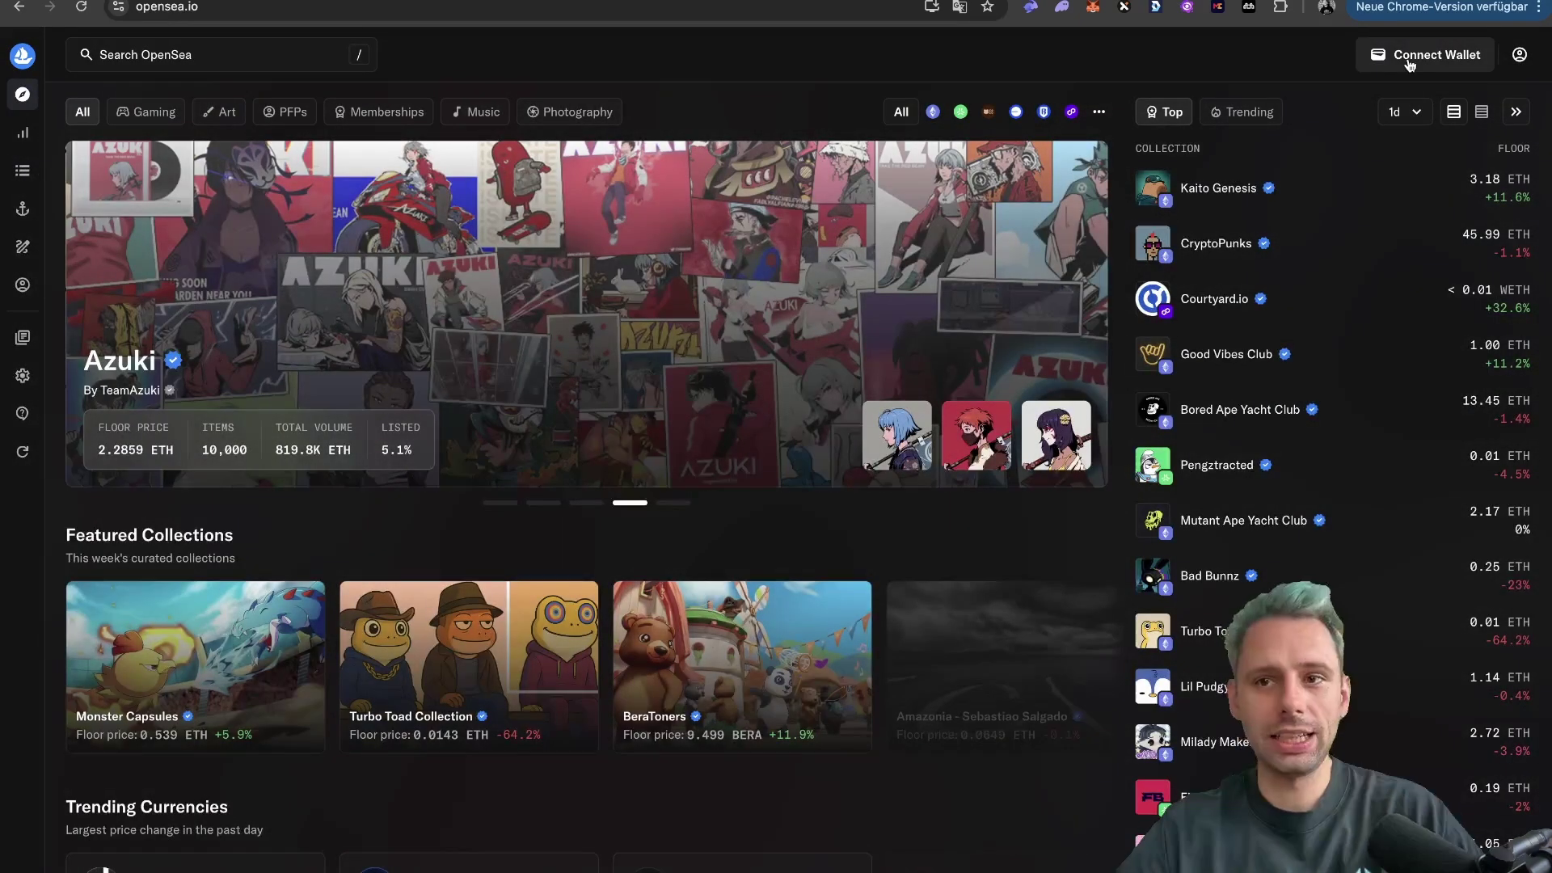
click(1409, 56)
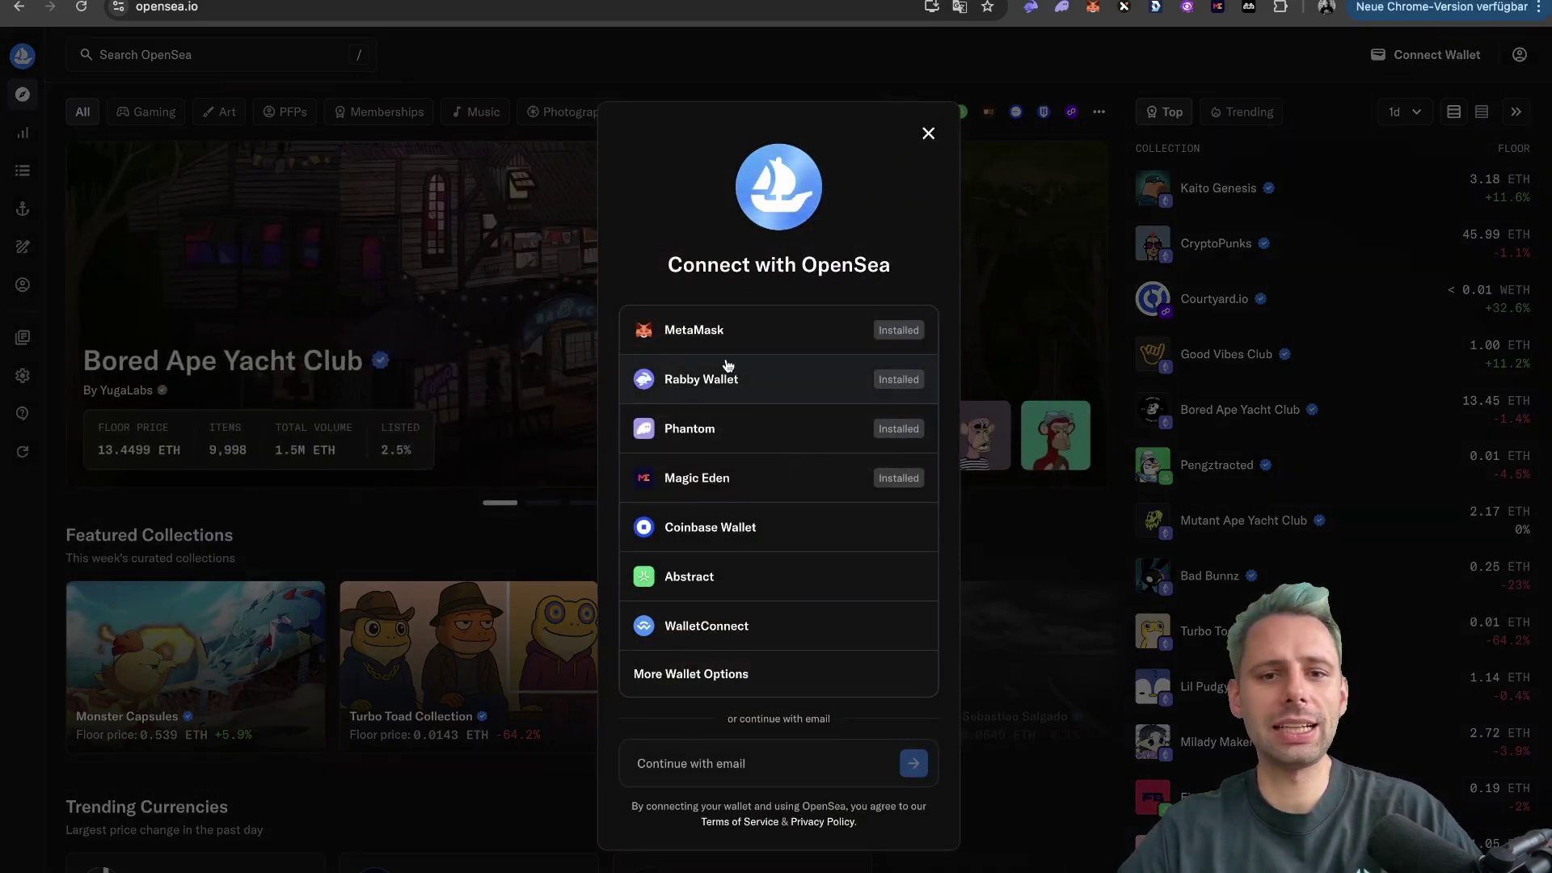
click(727, 373)
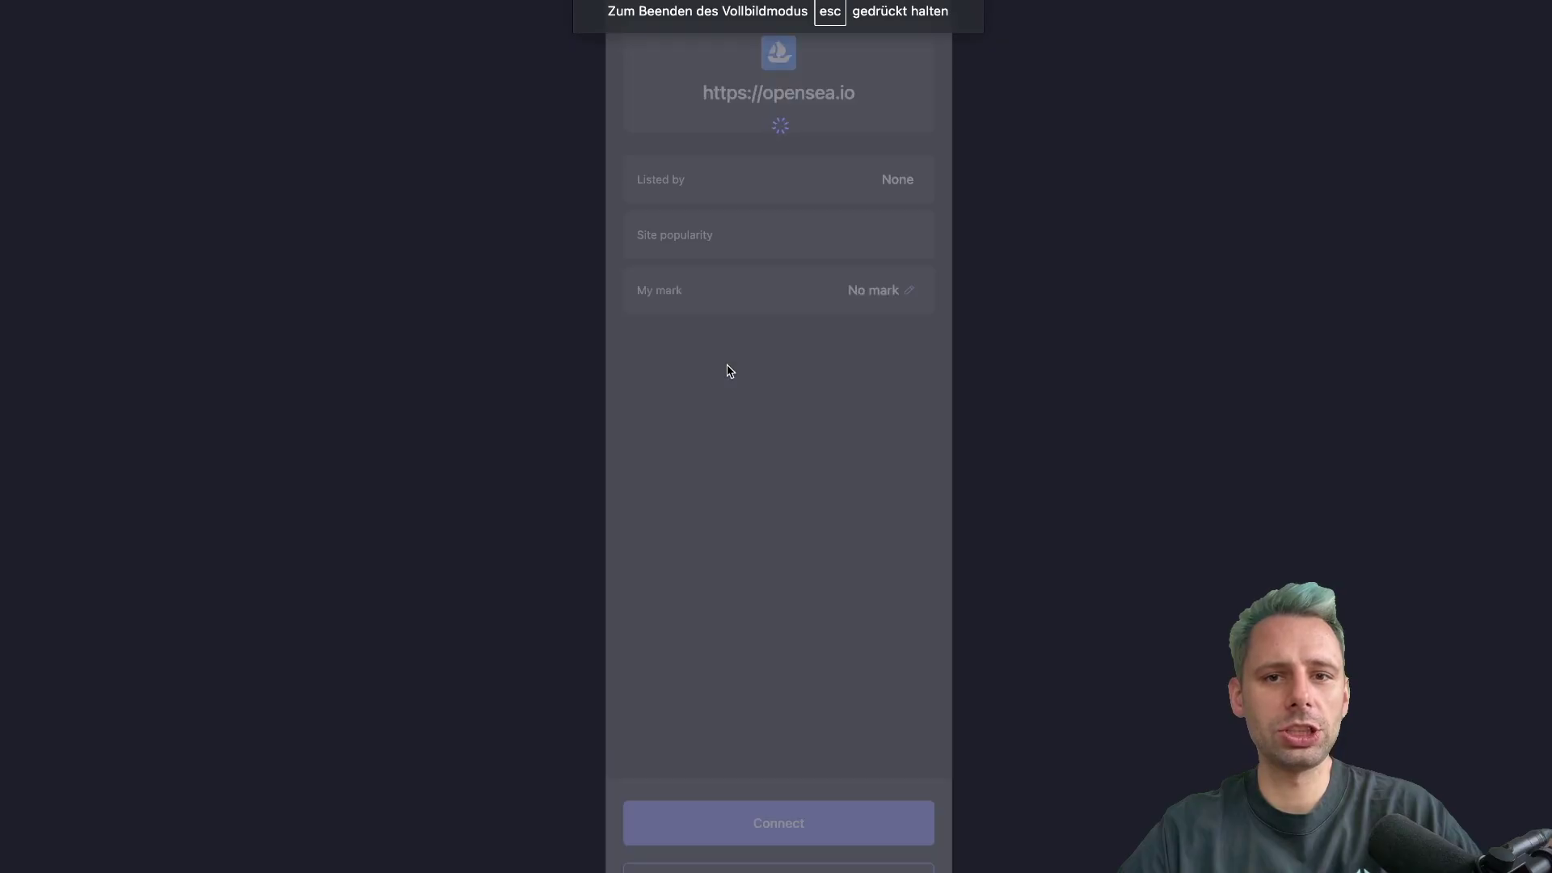
click(774, 839)
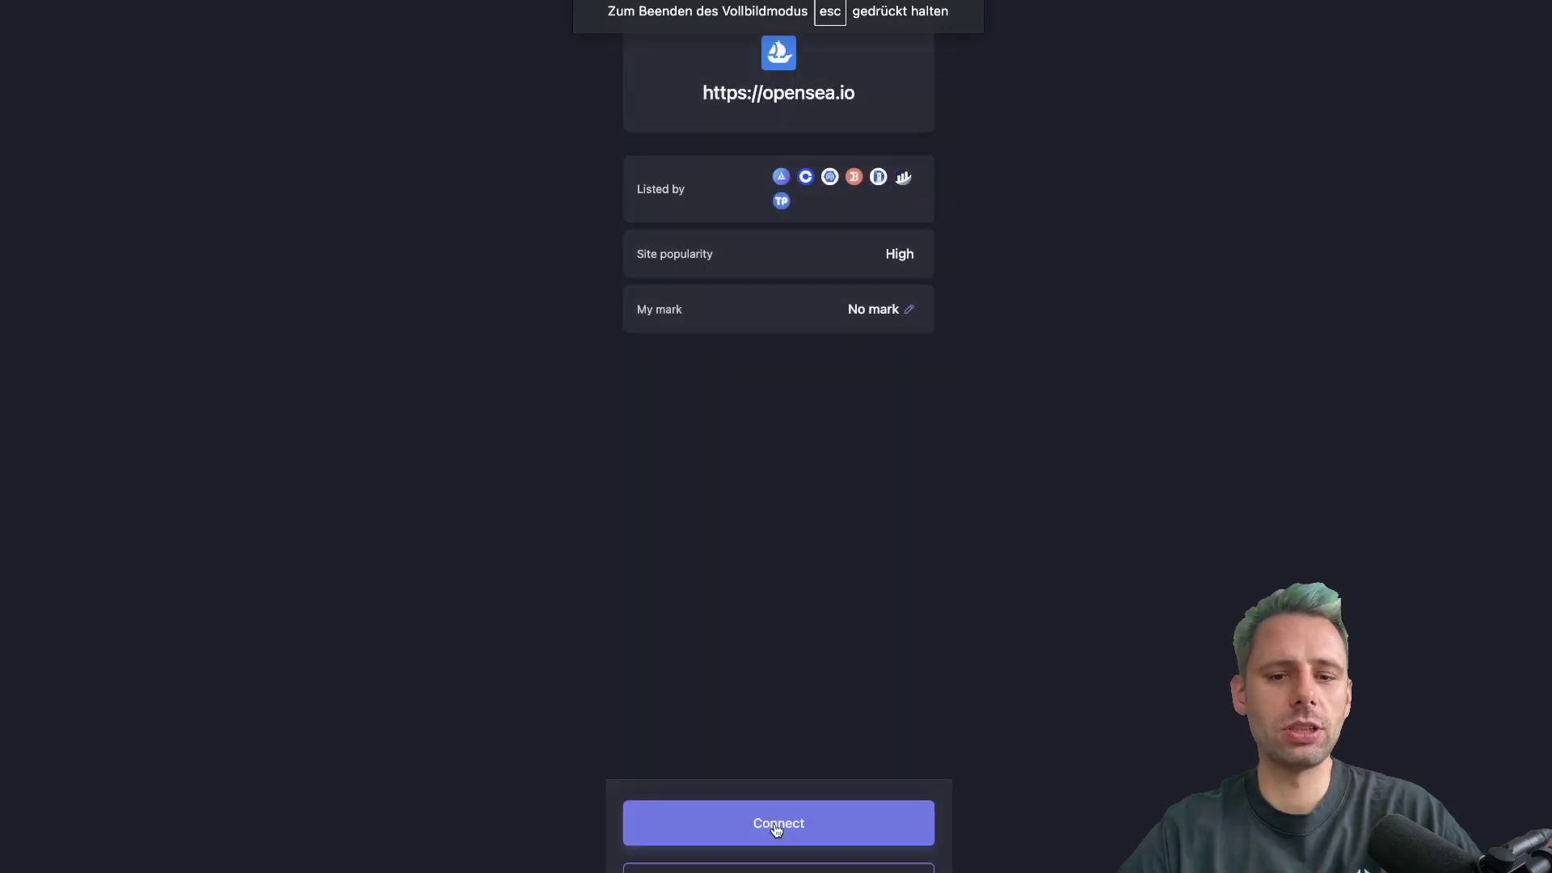
mouse_move(974, 410)
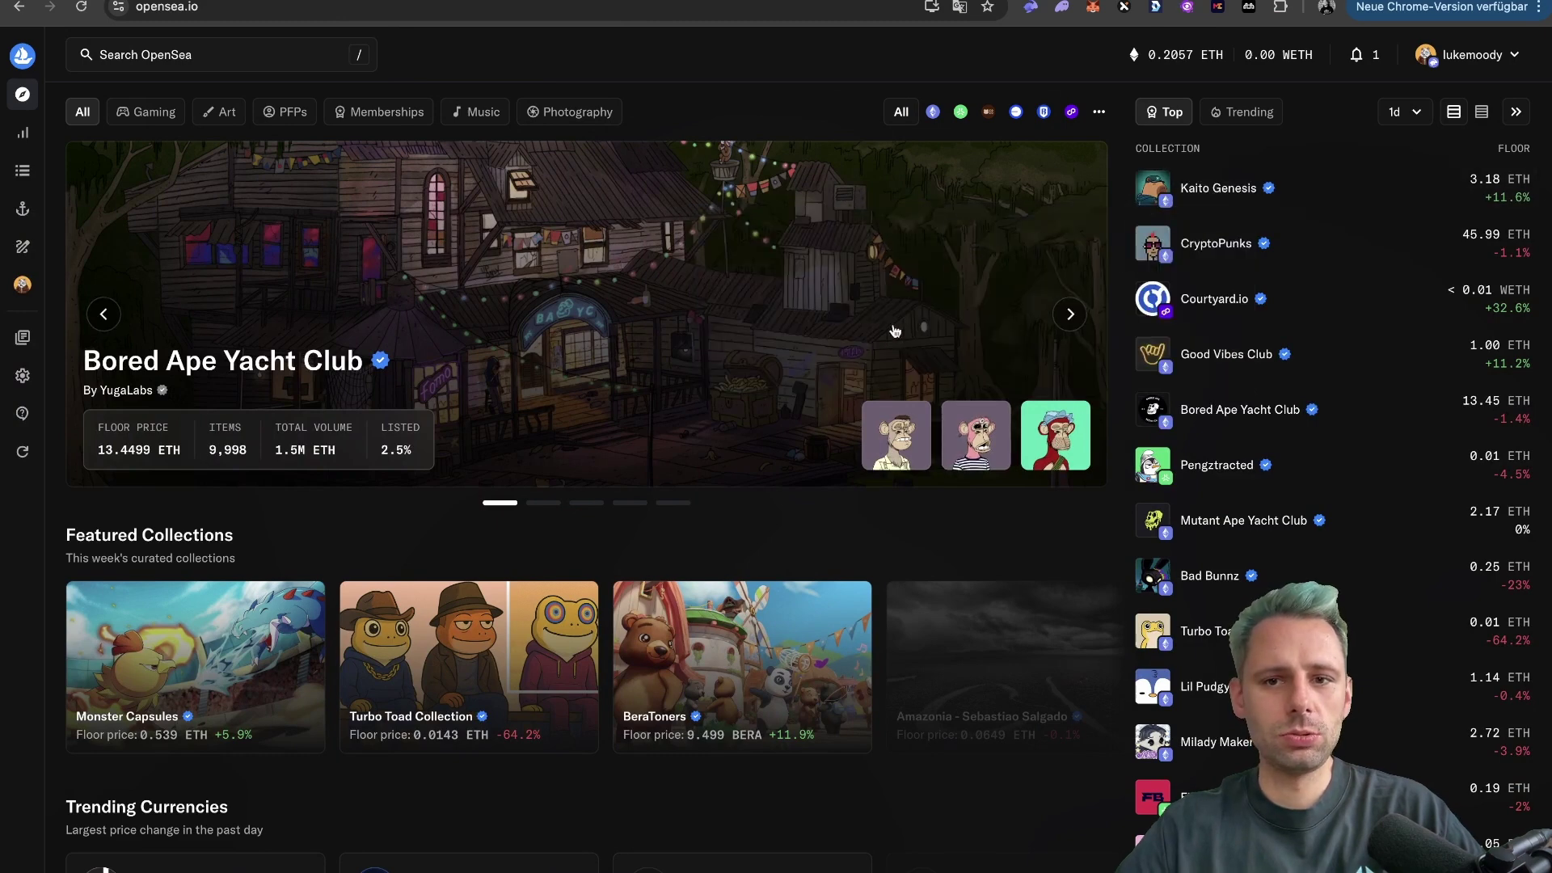
Step: Open Rewards from the sidebar and sign in with Ethereum by signing in the wallet
scroll(774, 302, down, 1)
scroll(774, 303, up, 1)
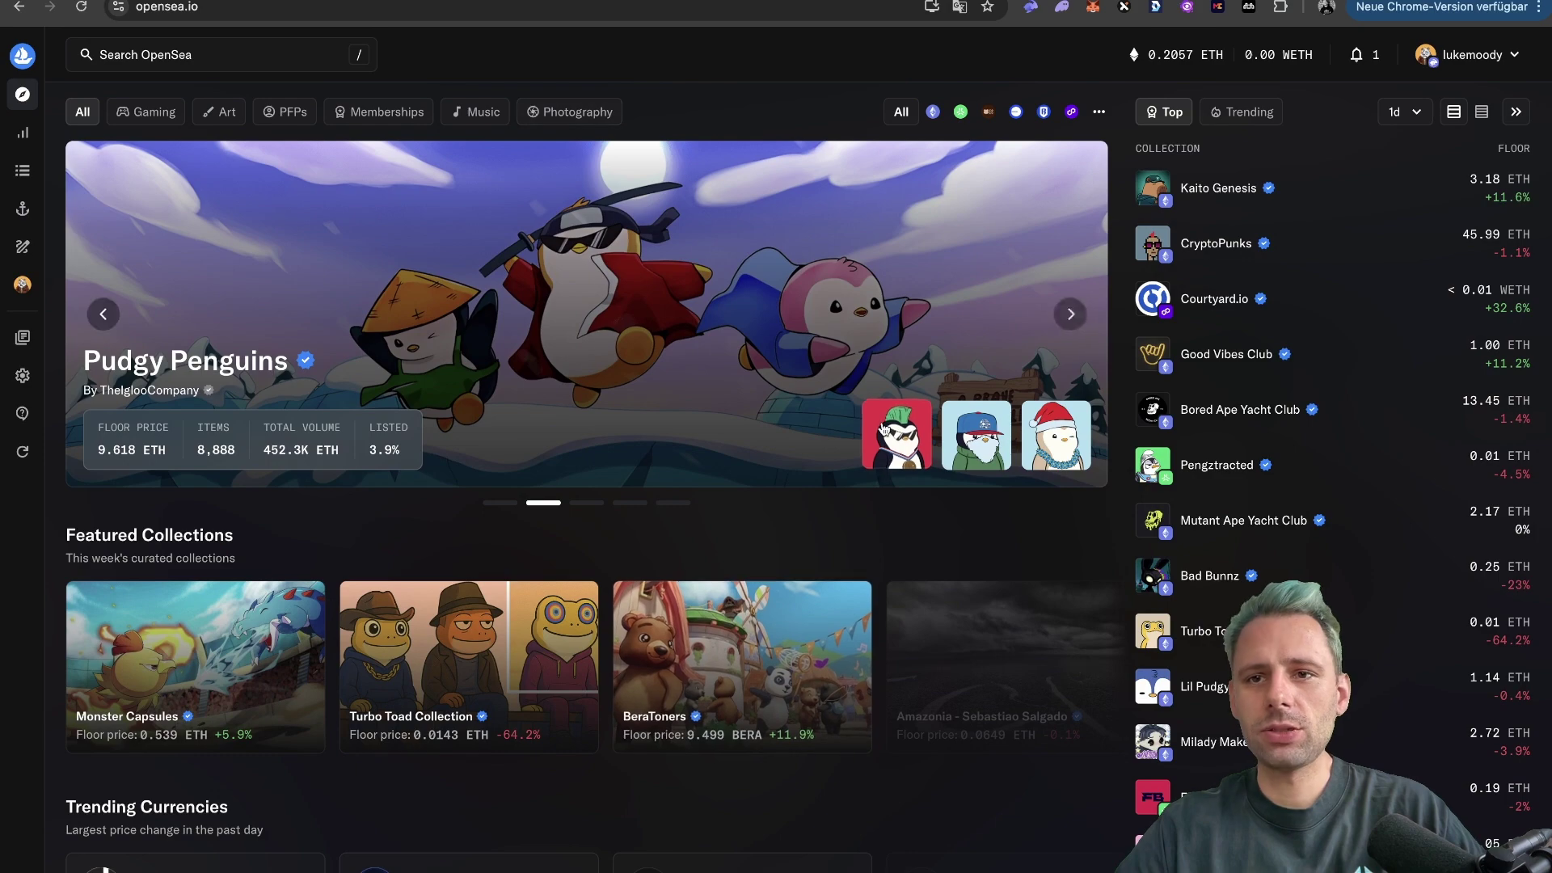
click(1245, 111)
mouse_move(3, 180)
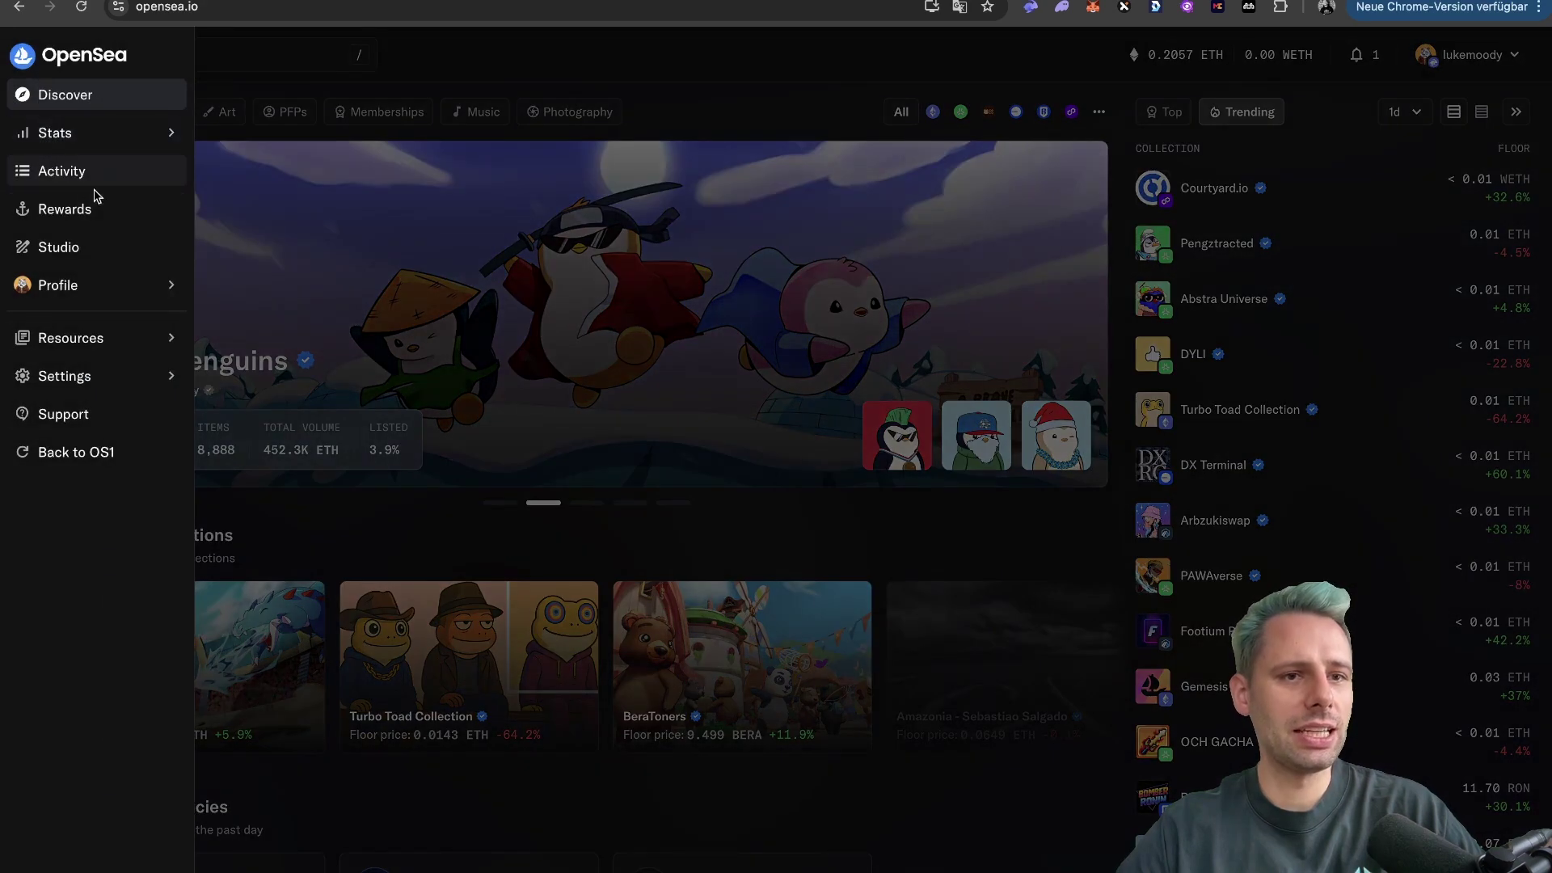
click(65, 209)
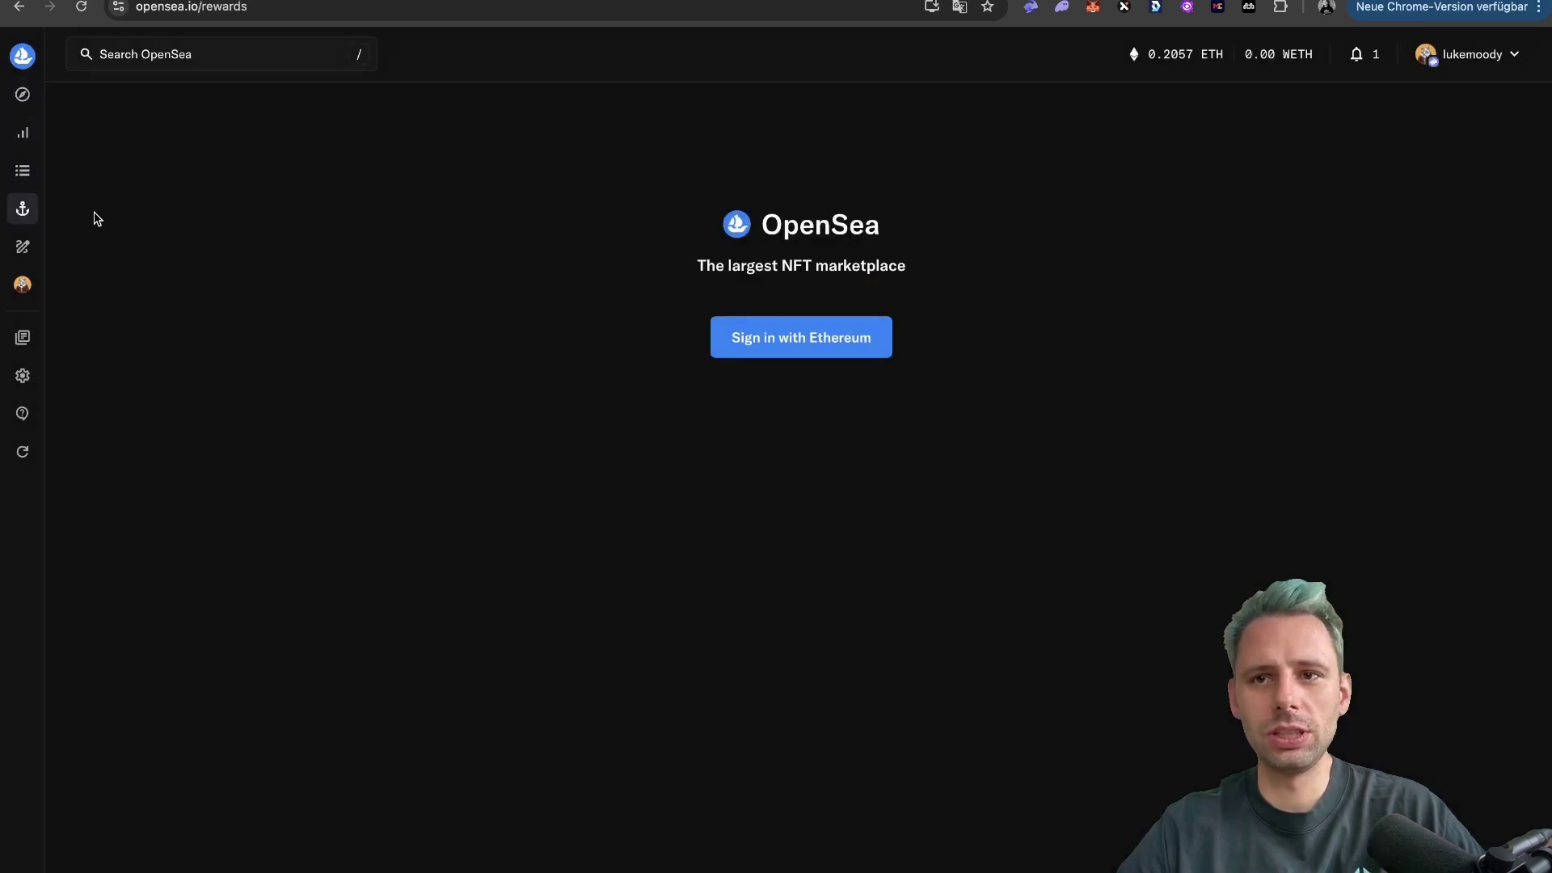
click(816, 337)
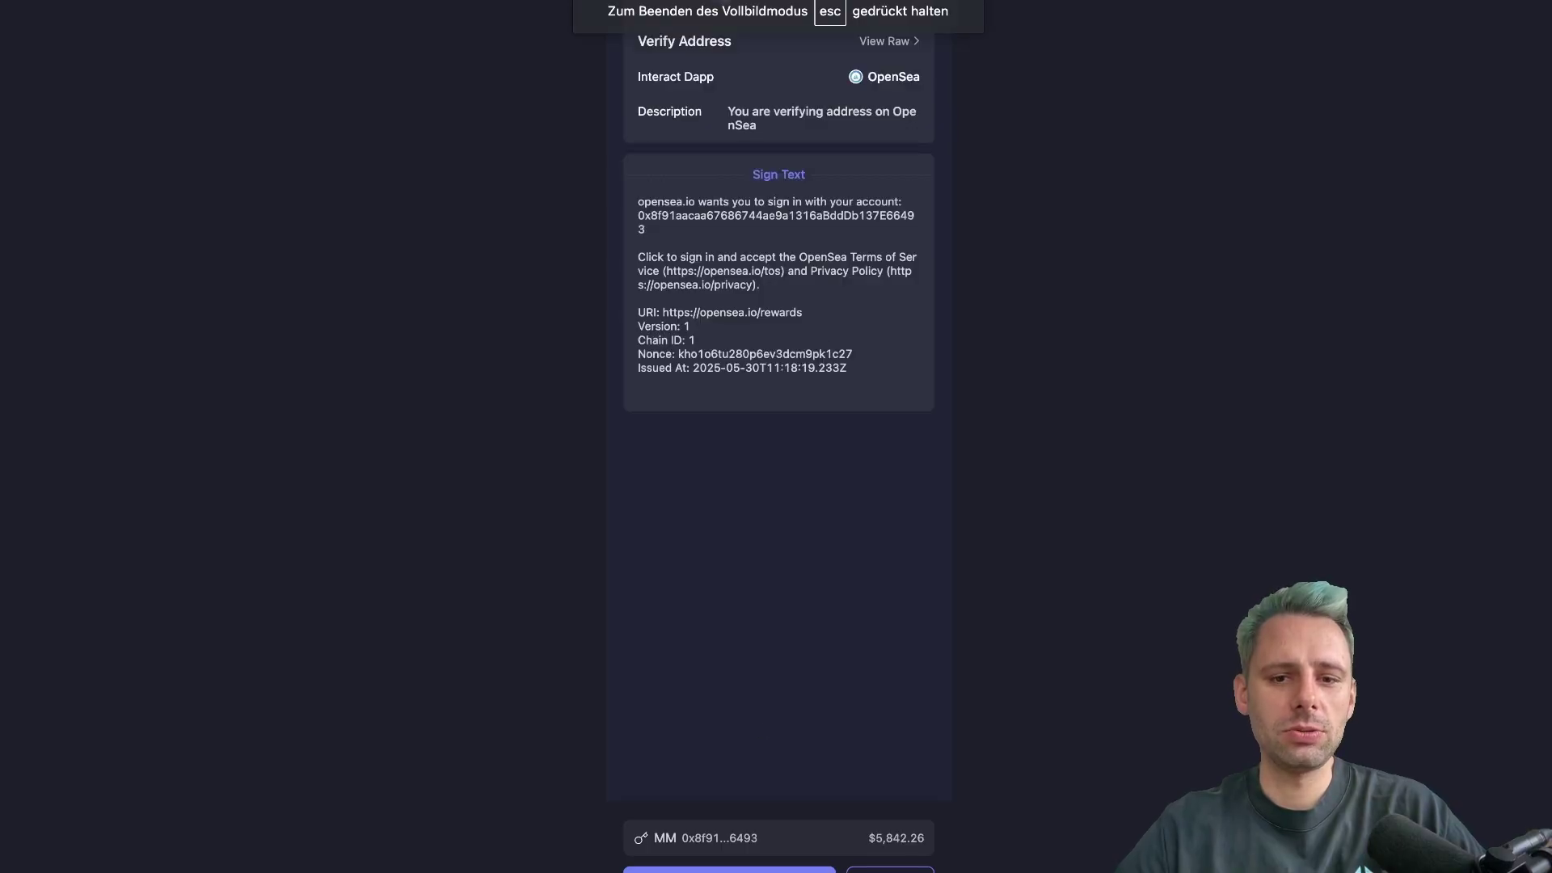
click(729, 870)
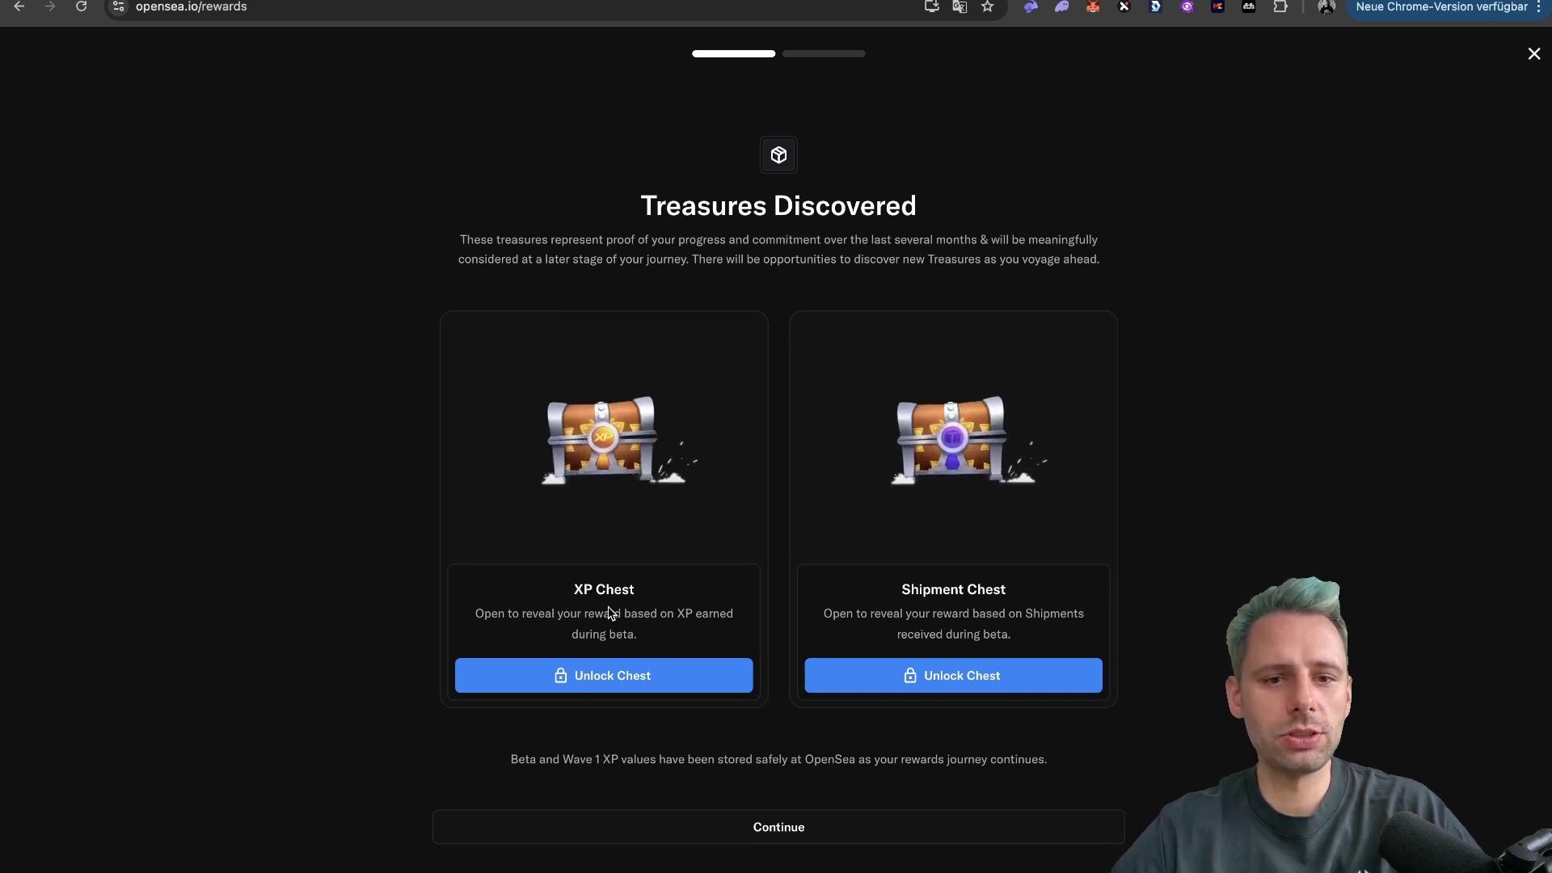
Step: Unlock the XP Chest and the Shipment Chest to reveal both treasures
click(605, 687)
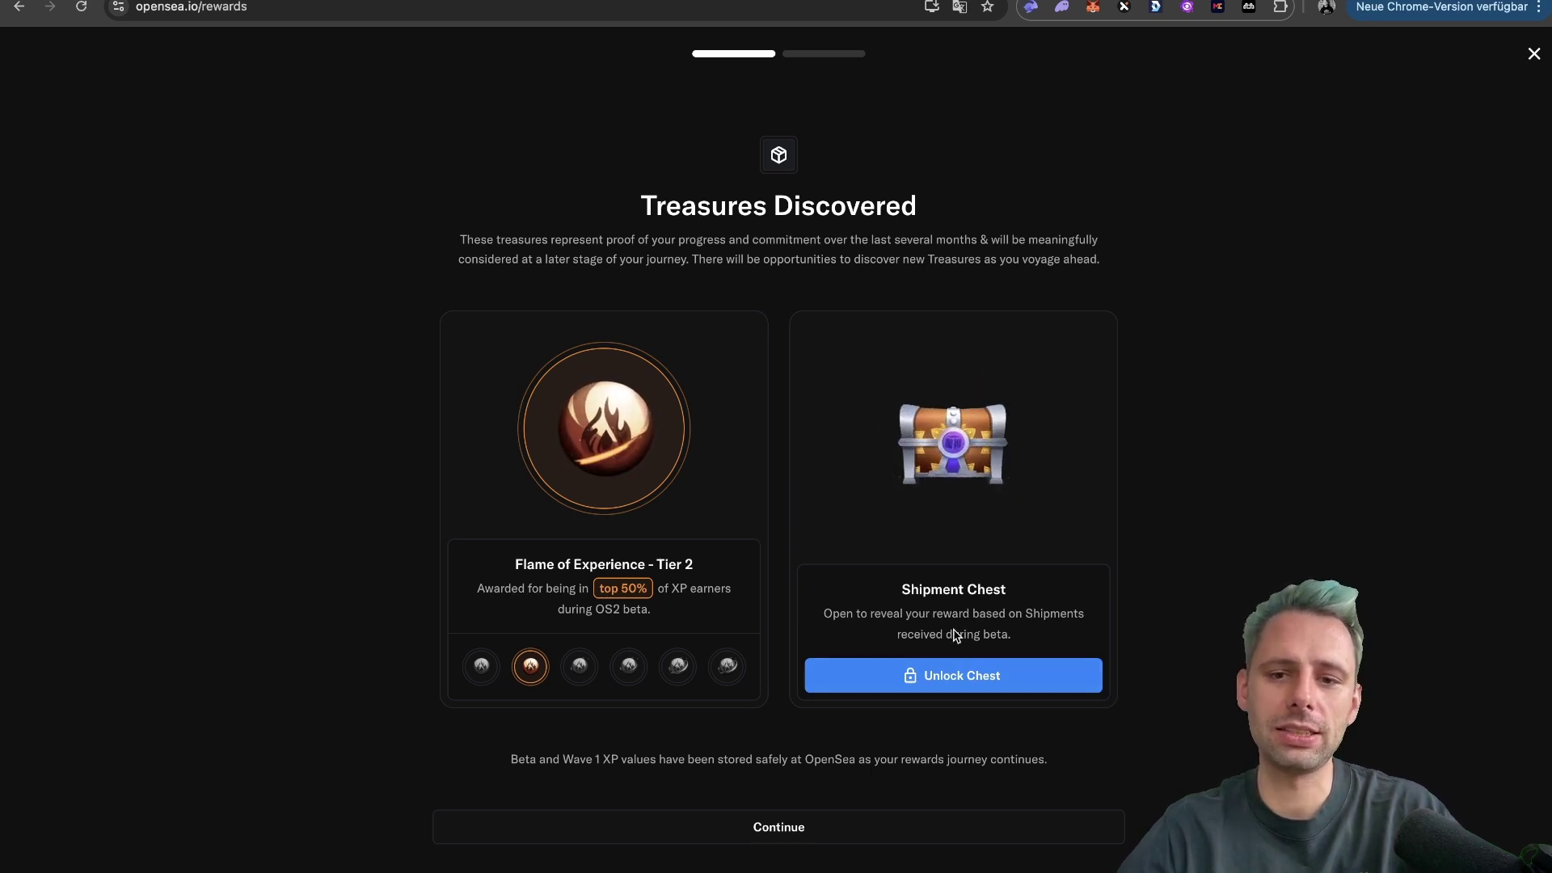
click(958, 687)
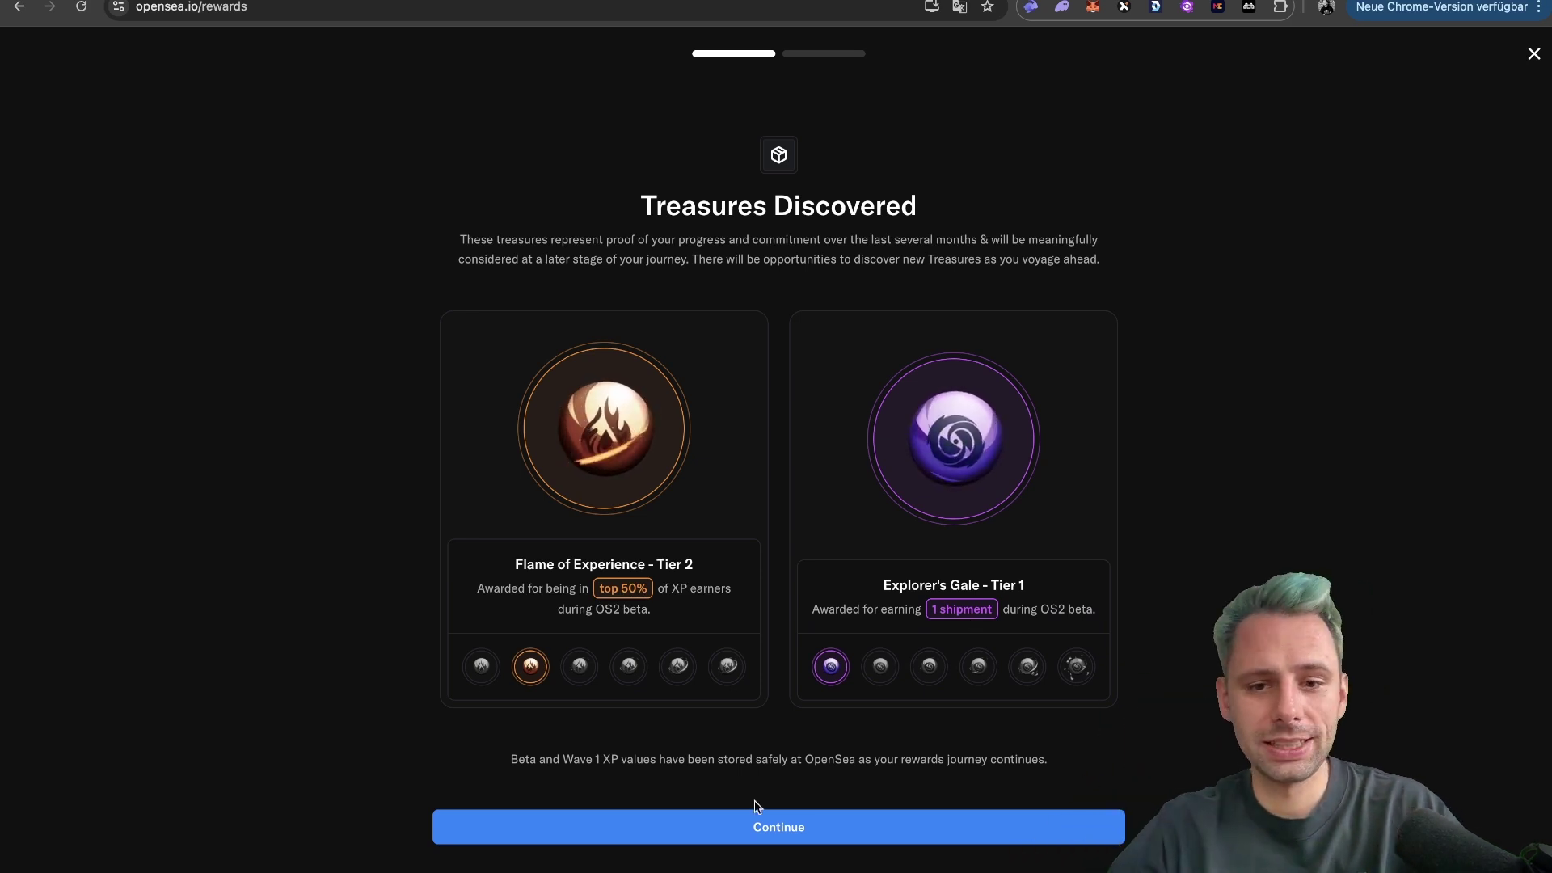
Step: Continue to account linking and authorise OpenSea Voyages on the X account
click(768, 827)
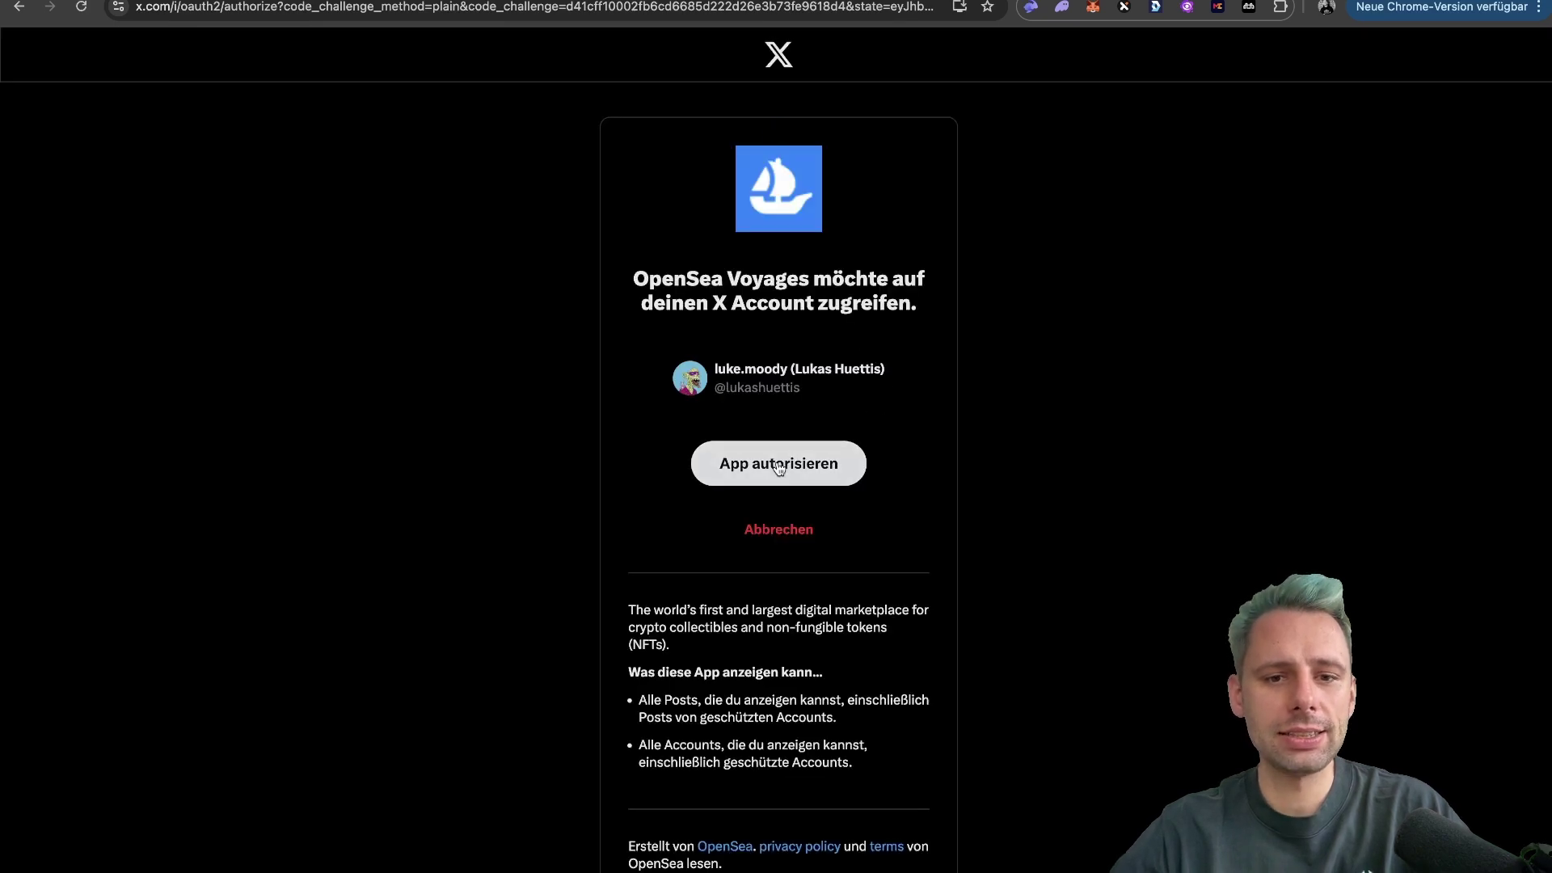
click(784, 464)
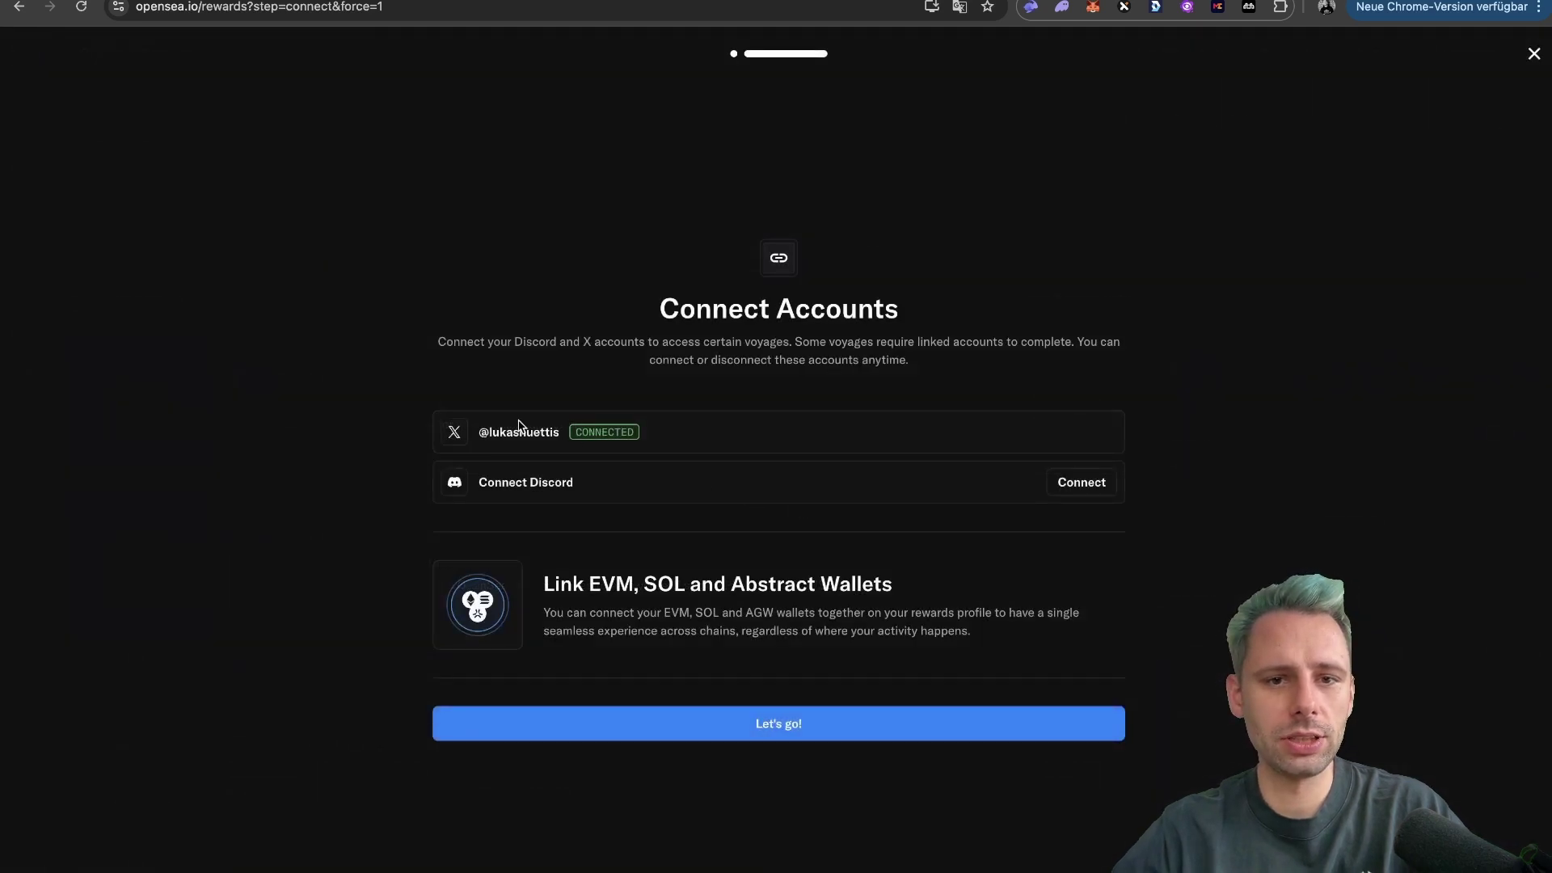
Step: Link the Discord account by authorising OpenSea Voyages on Discord
click(1093, 482)
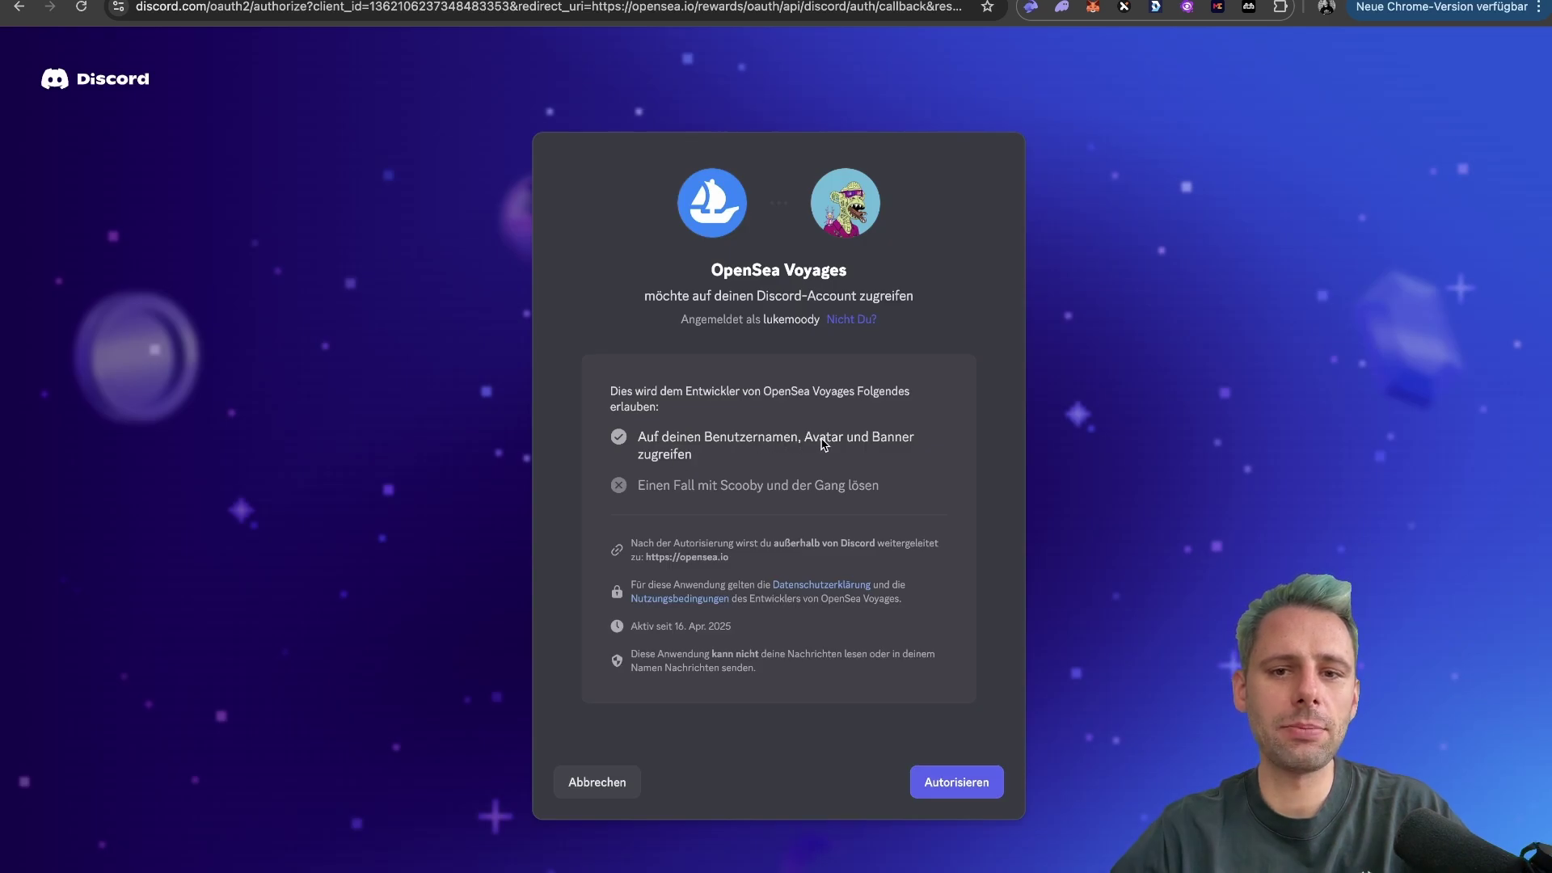
click(973, 782)
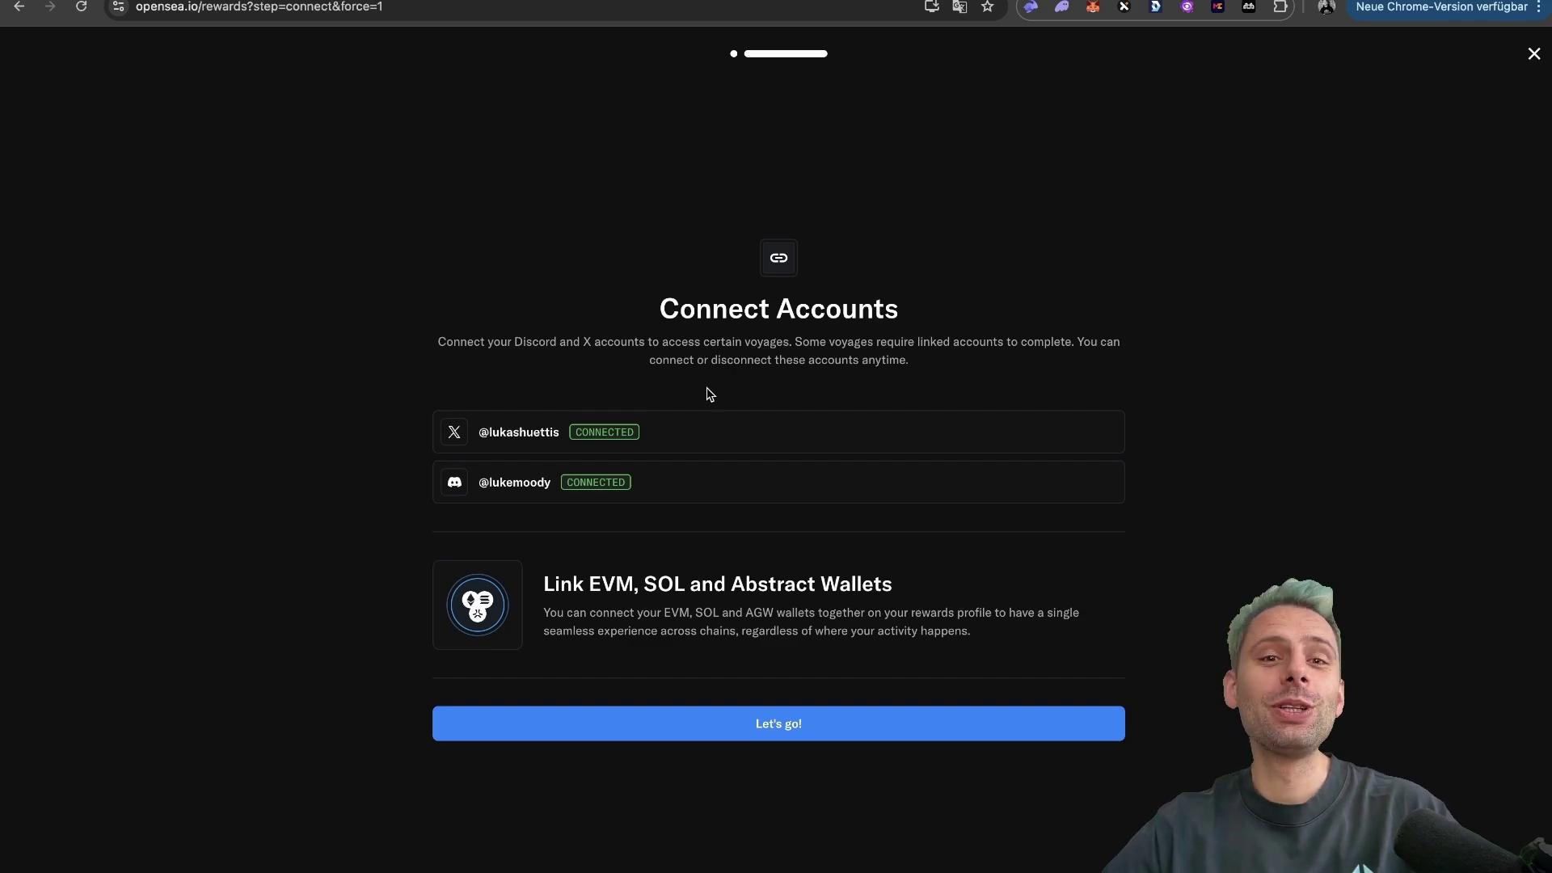
Step: Finish account linking and scroll the Voyages list to the Like and repost voyage
click(801, 737)
scroll(793, 365, down, 1)
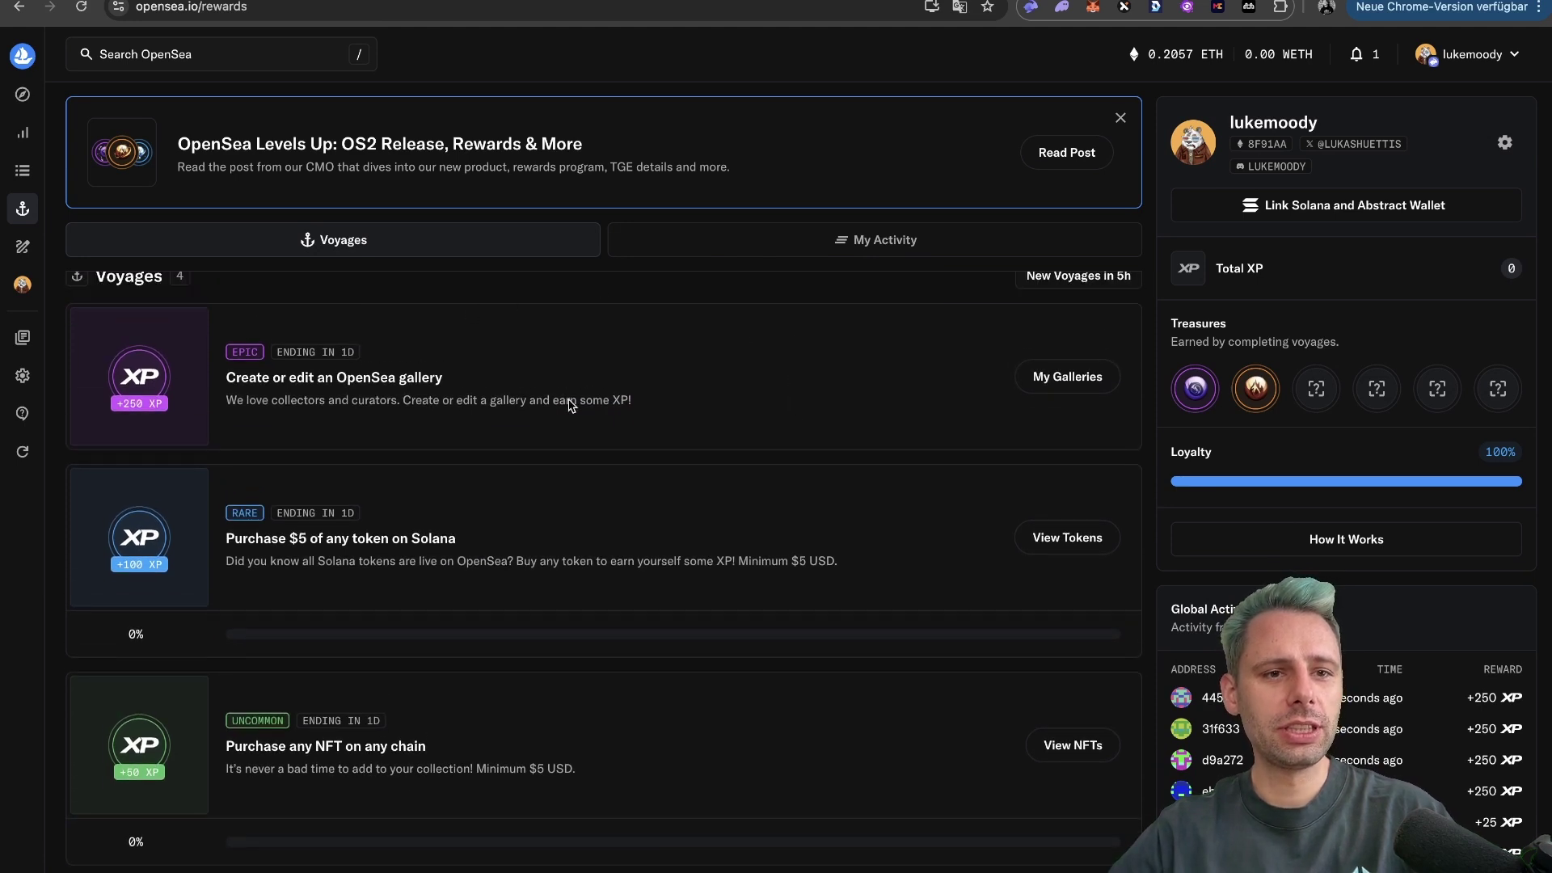
scroll(573, 404, up, 1)
scroll(570, 404, down, 1)
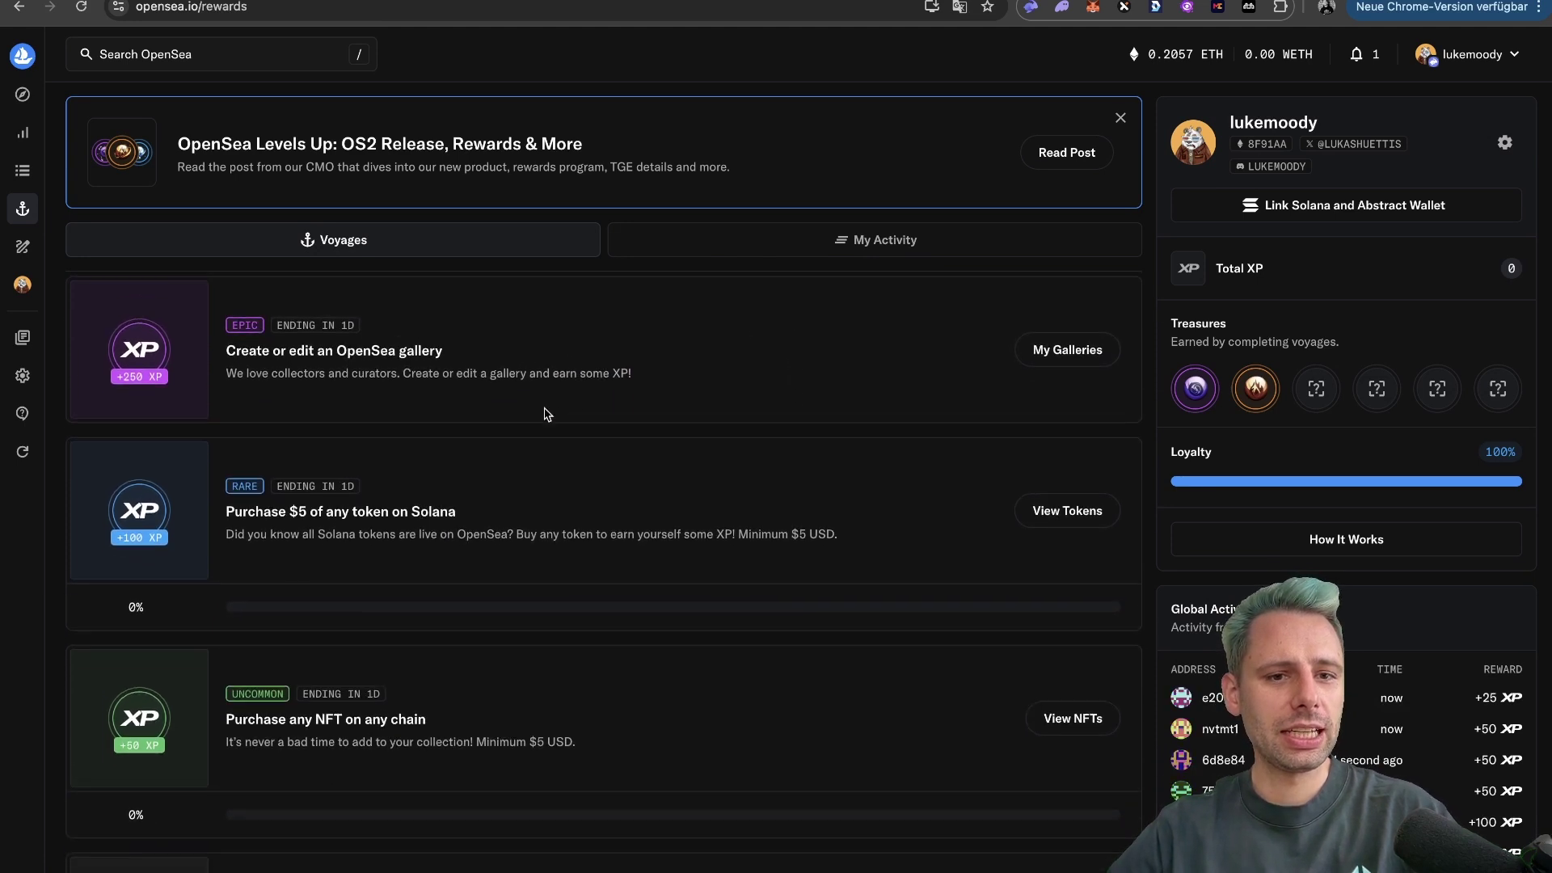
scroll(585, 564, down, 2)
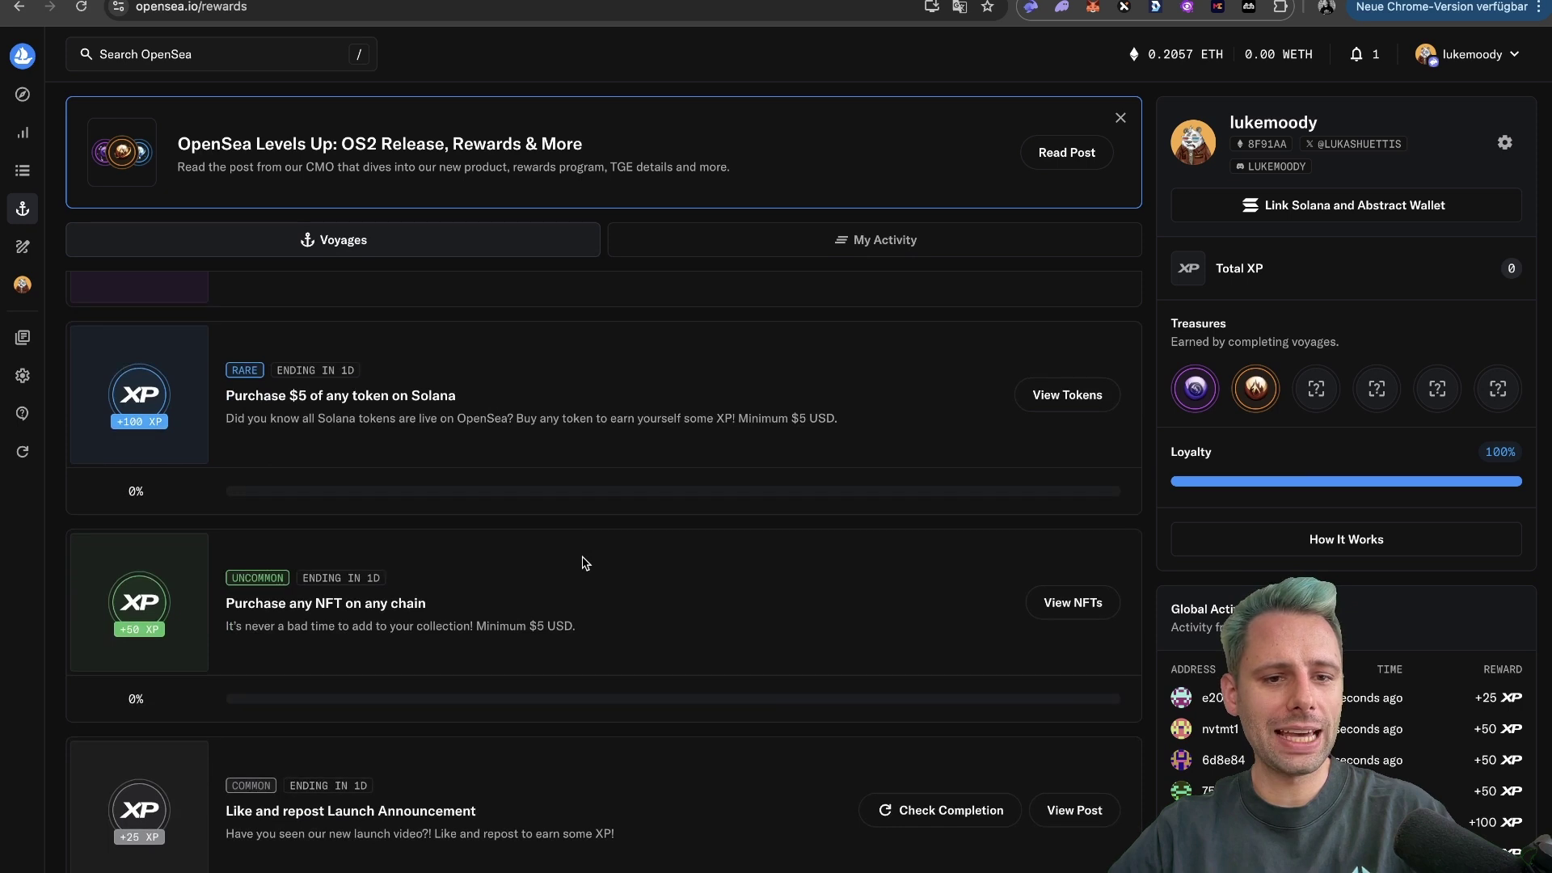
scroll(585, 563, up, 1)
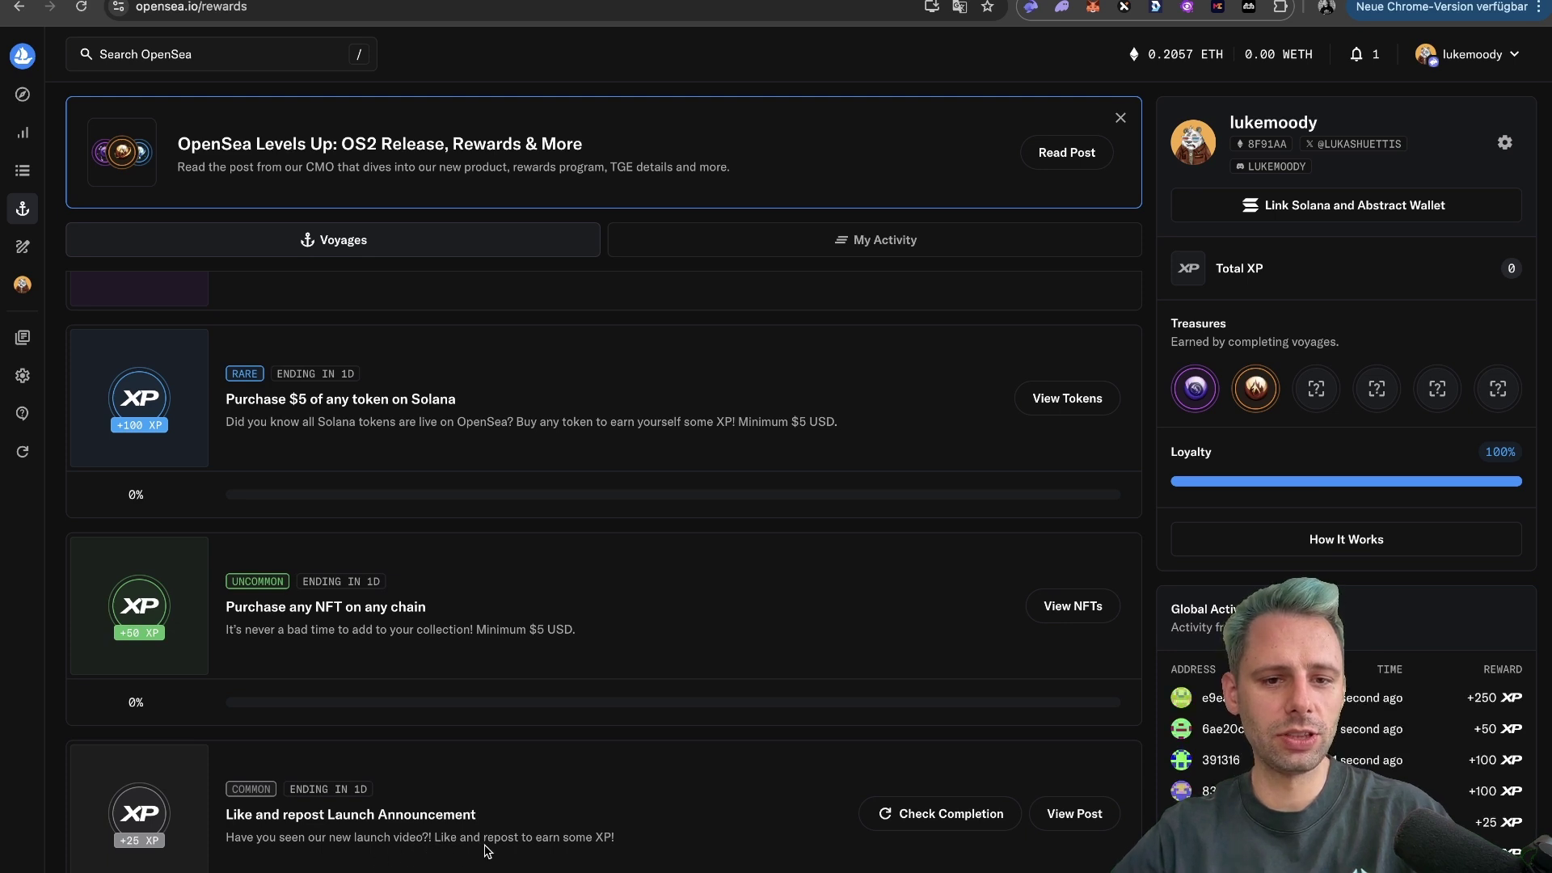
Step: Like OpenSea's launch announcement post on X, then return to the rewards page
click(1085, 825)
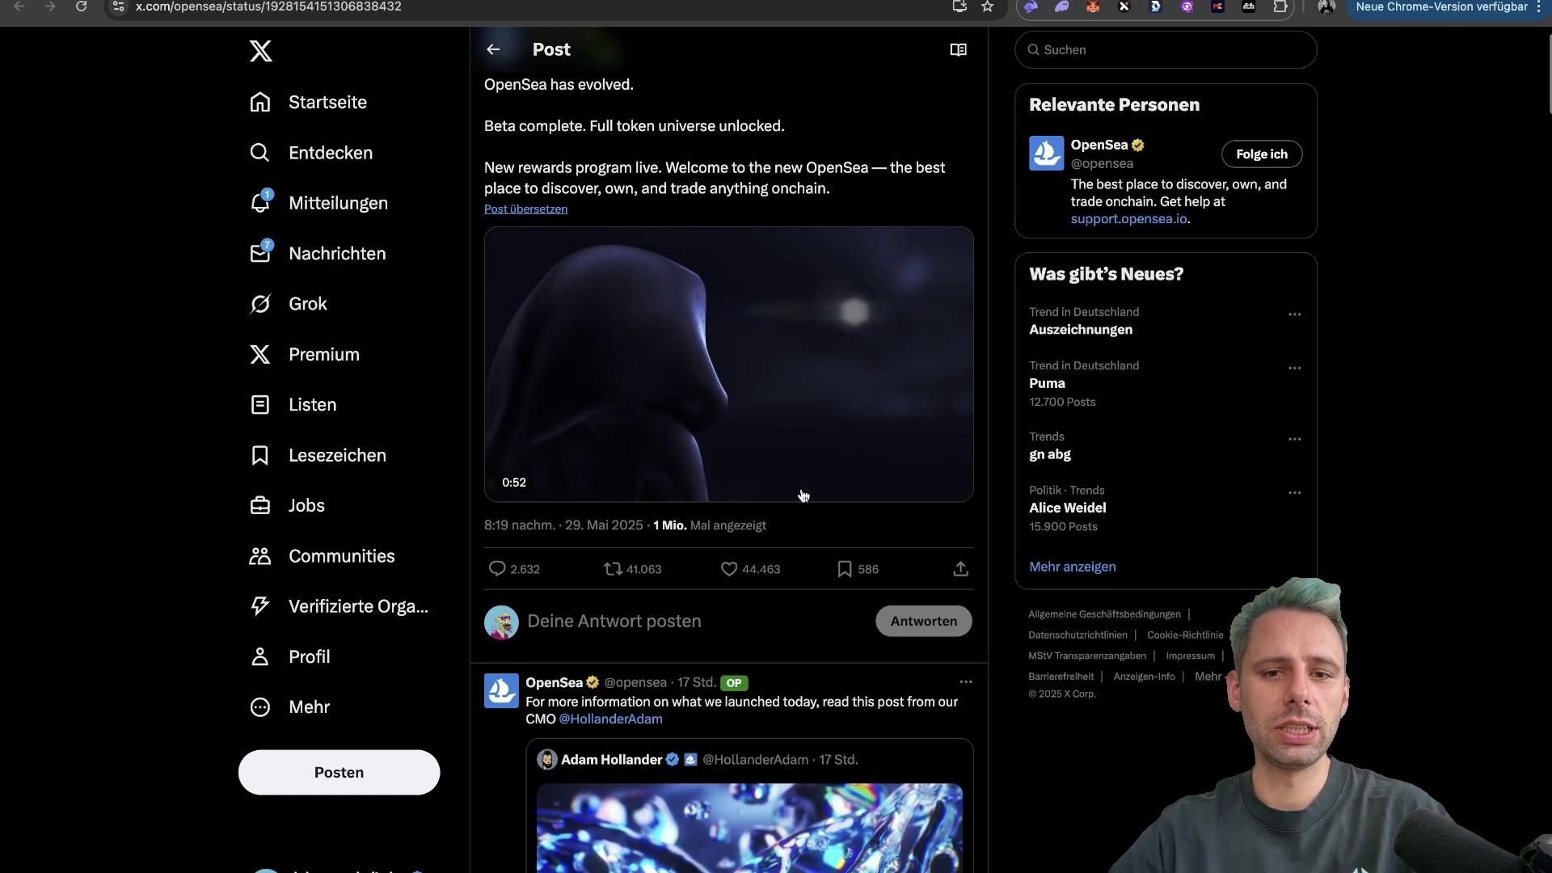
click(729, 569)
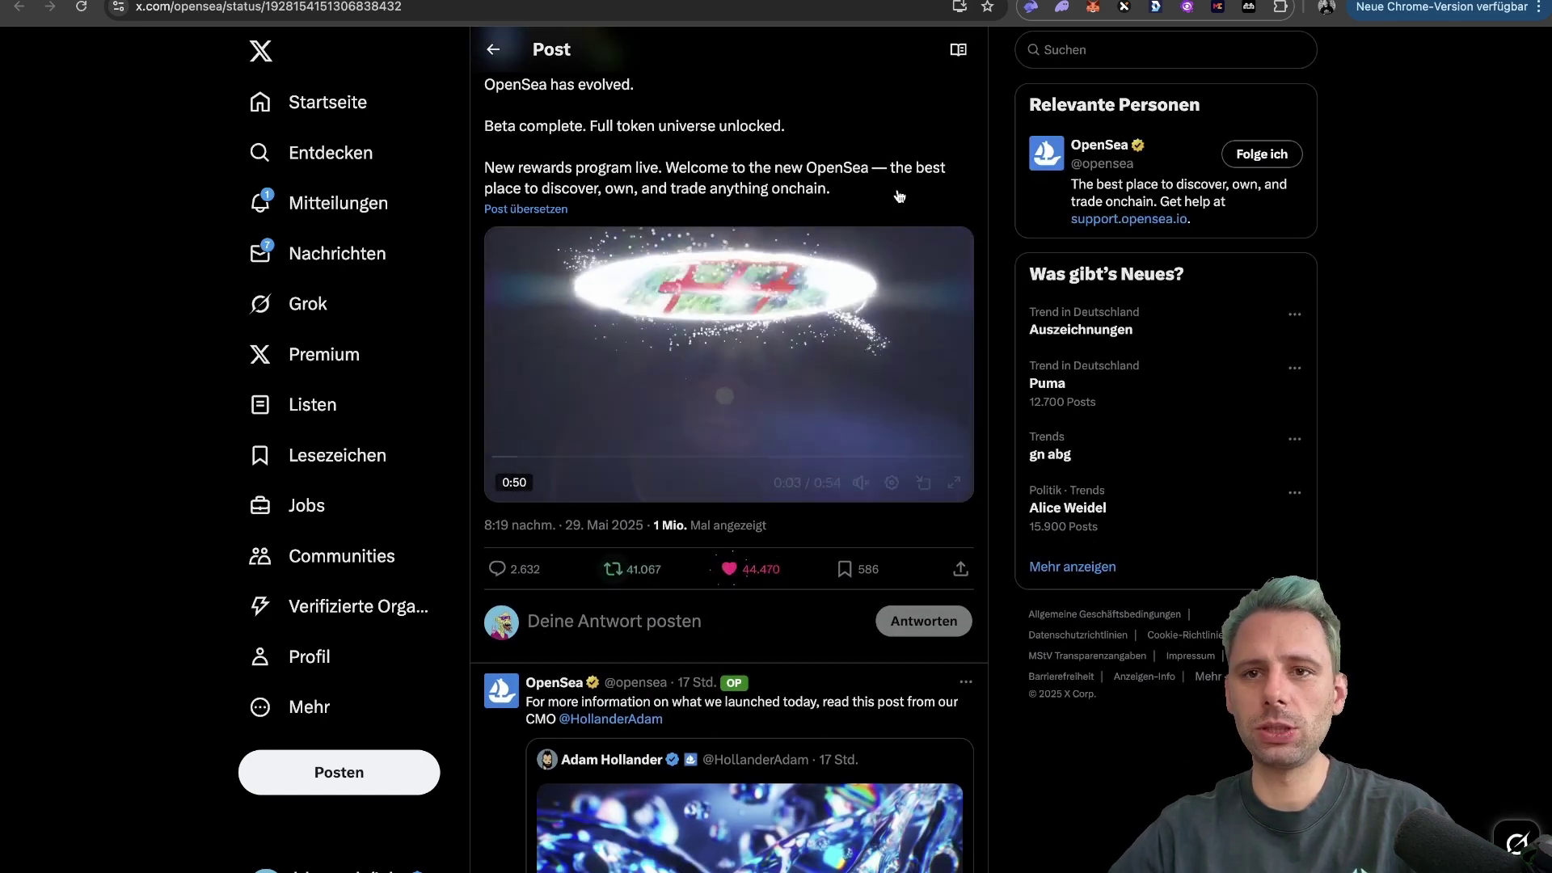
key(super+Left)
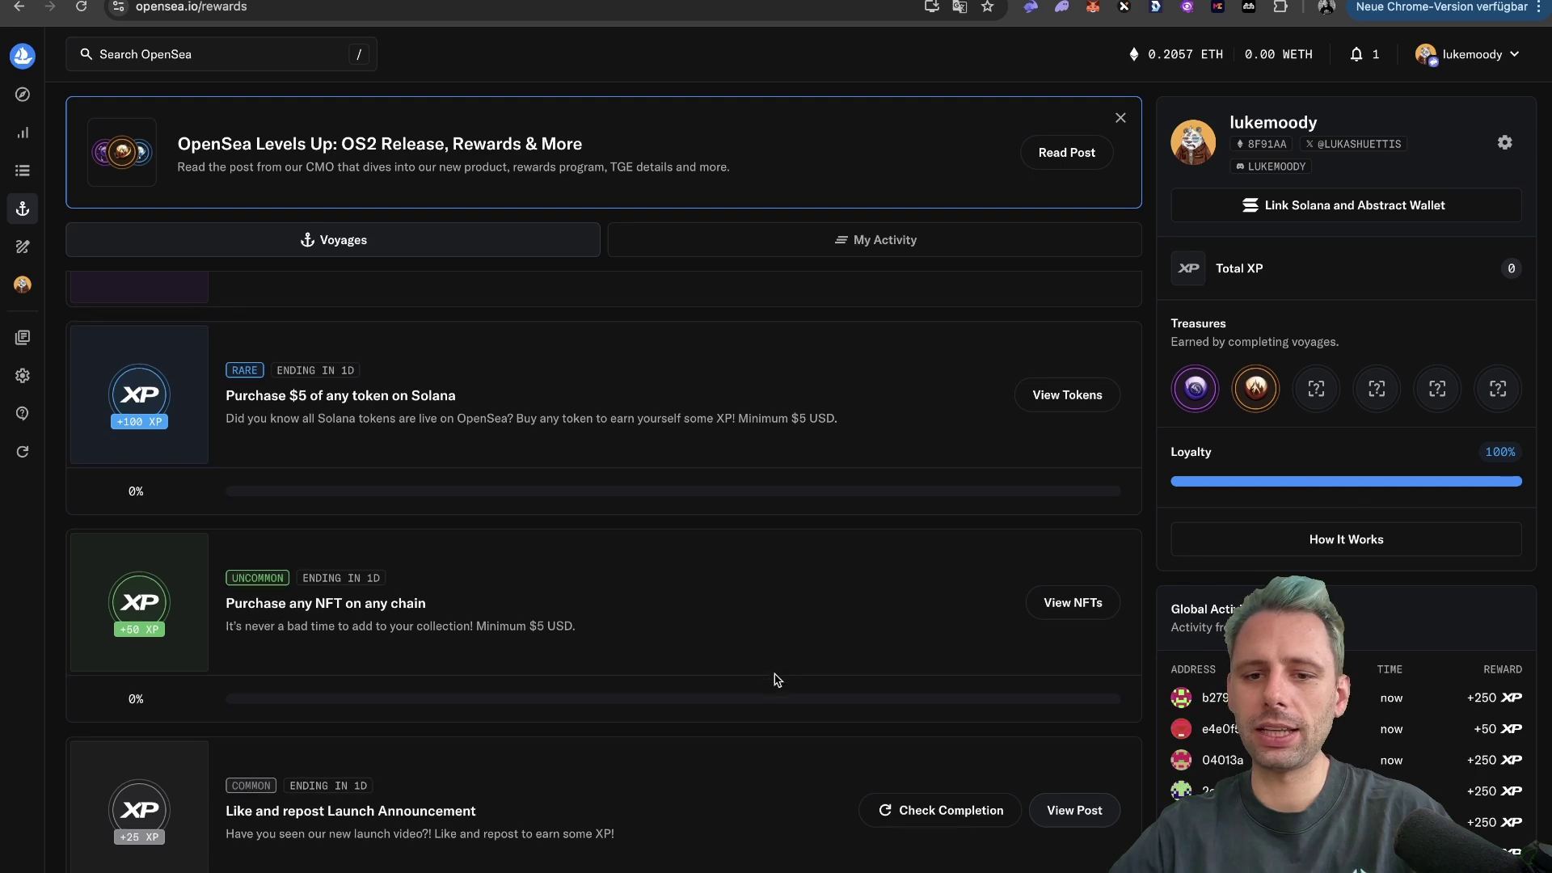
Step: Check the voyage's completion, then repost the launch announcement on X
click(947, 813)
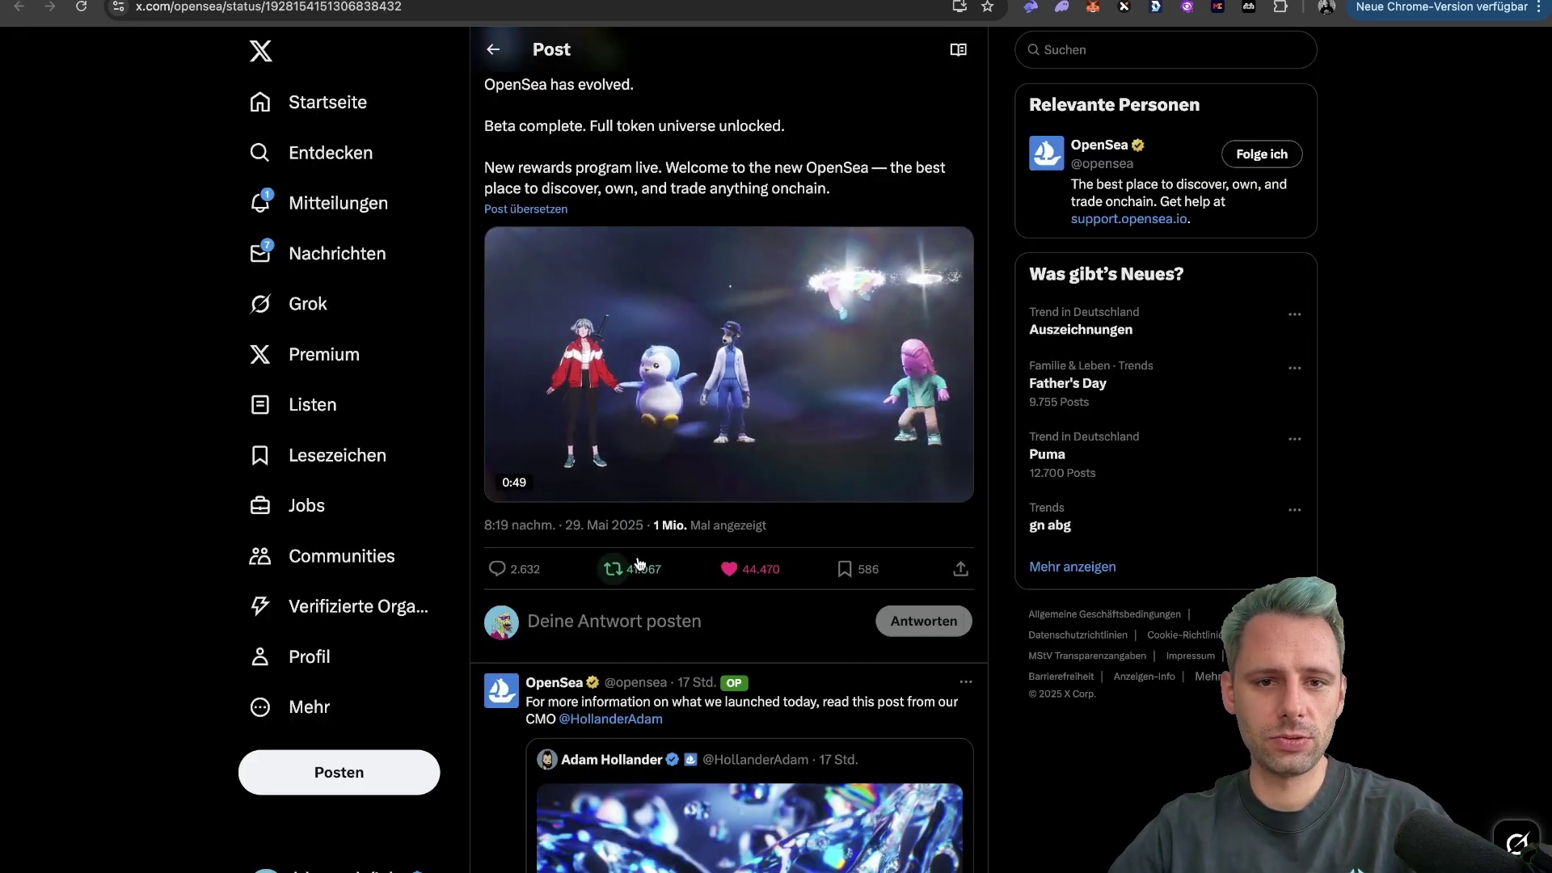
click(639, 563)
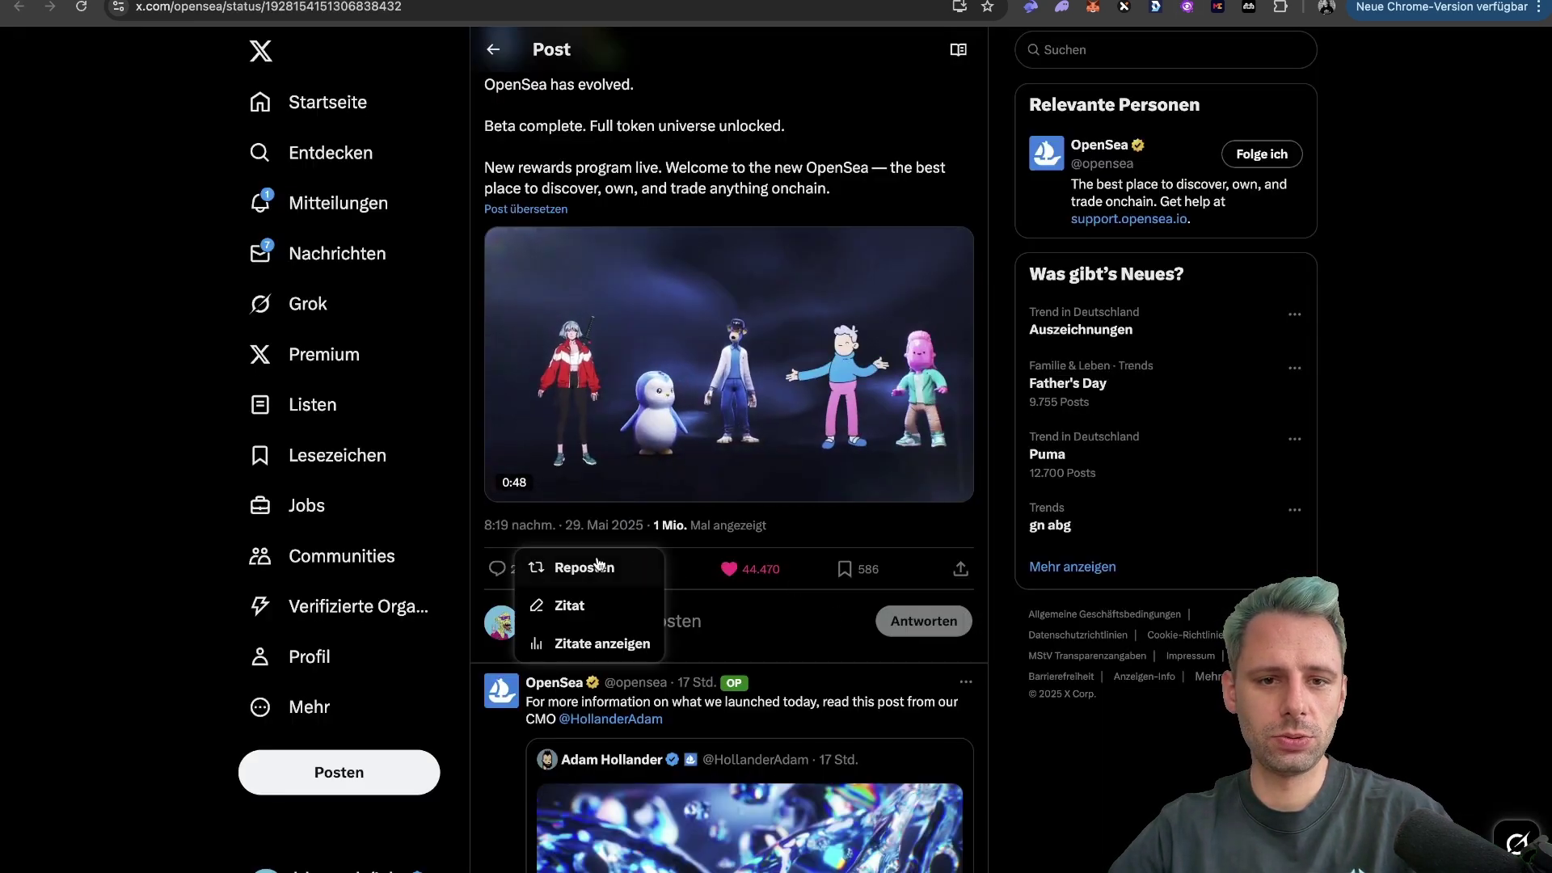
click(614, 565)
key(ctrl+w)
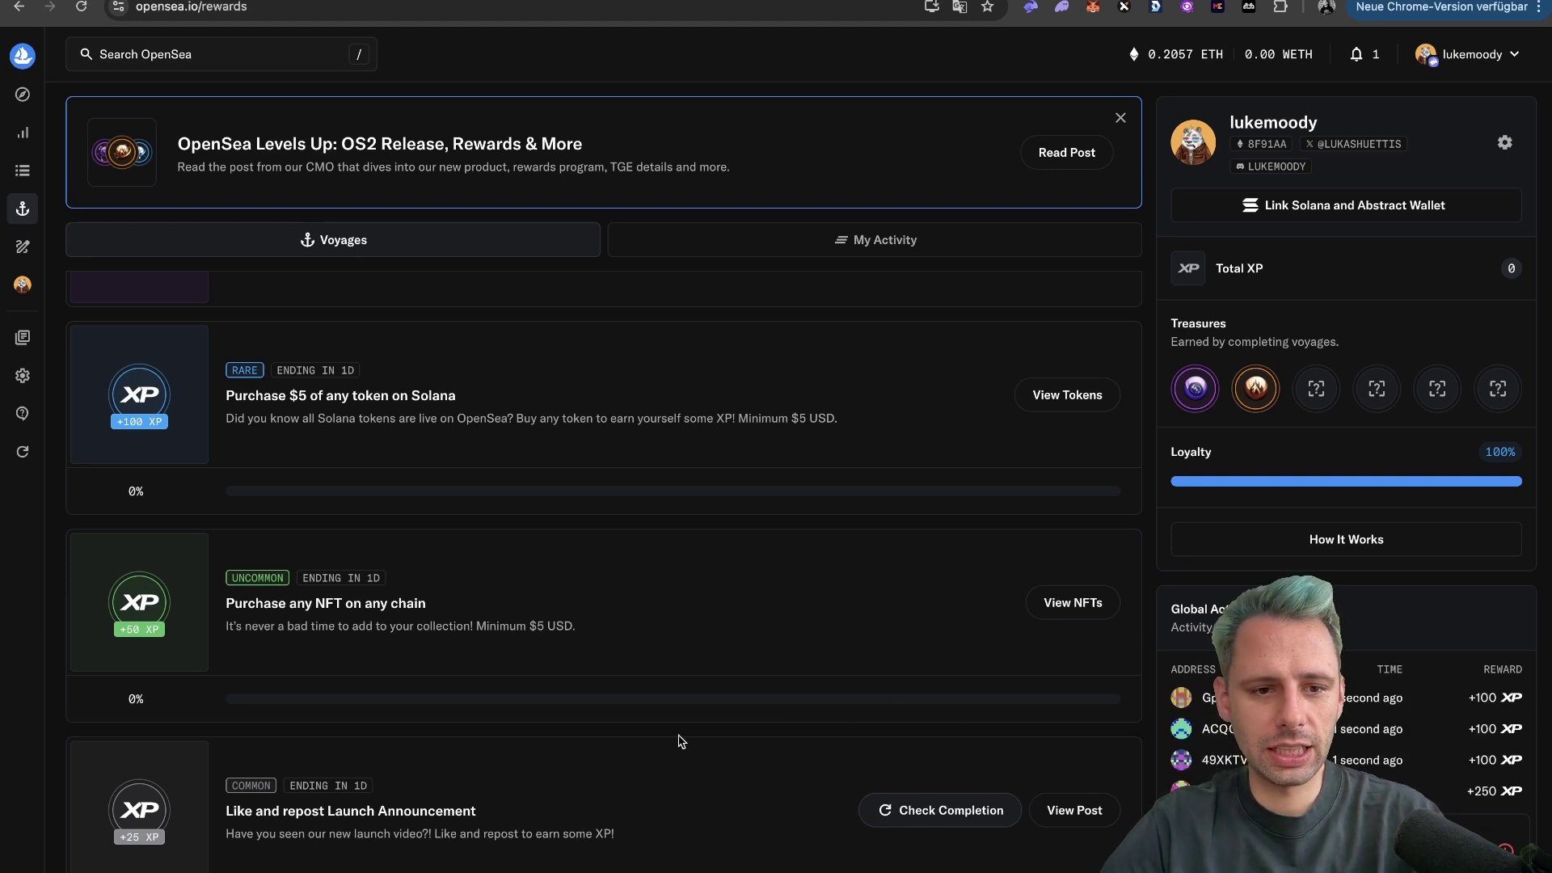
click(1078, 810)
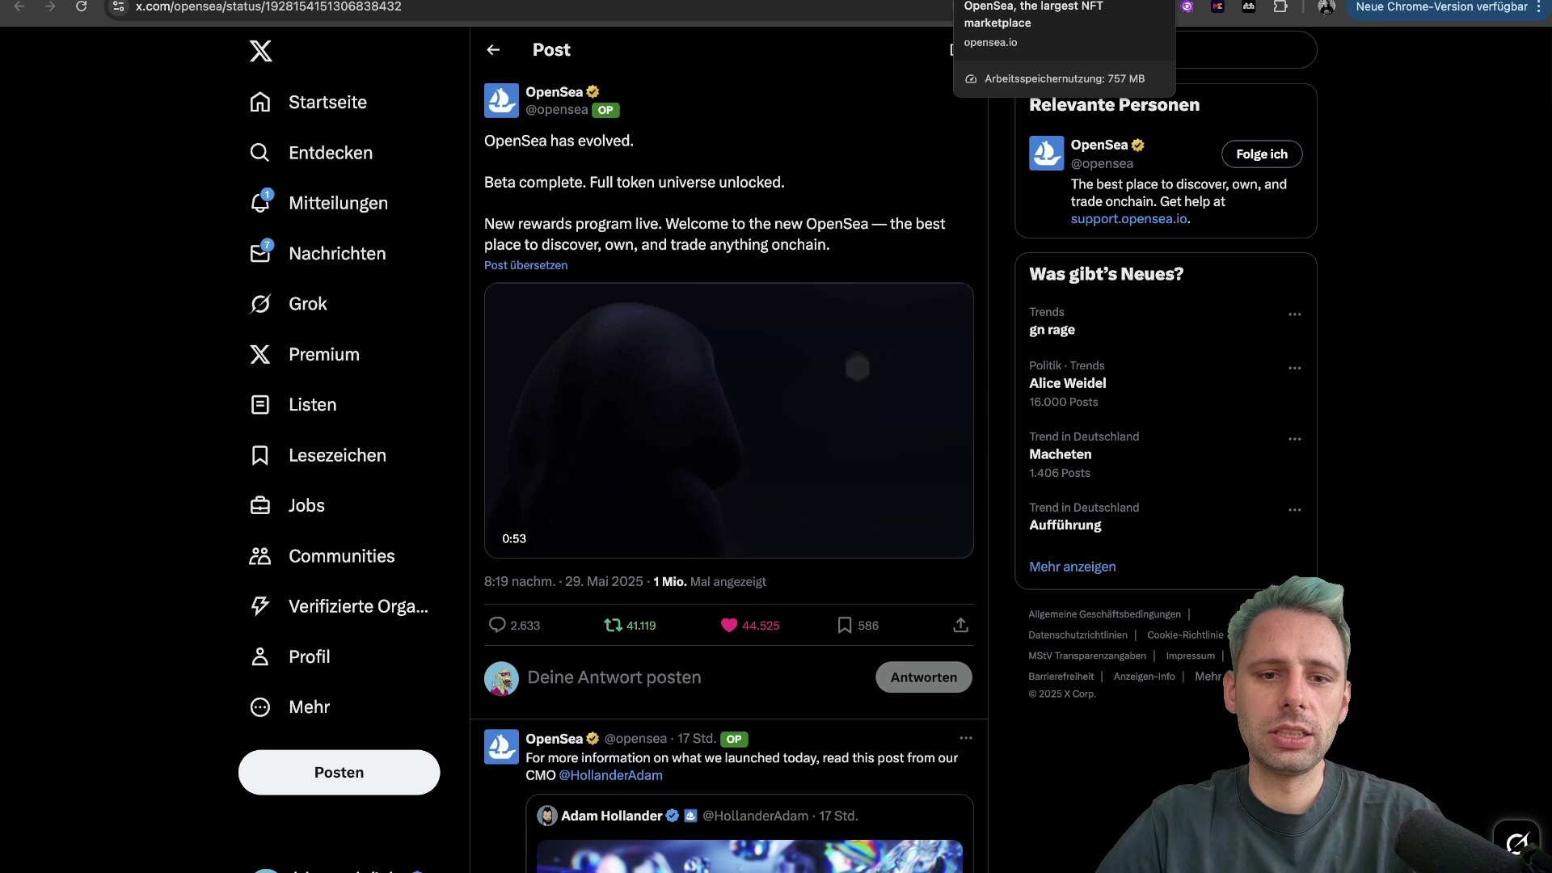
click(1051, 1)
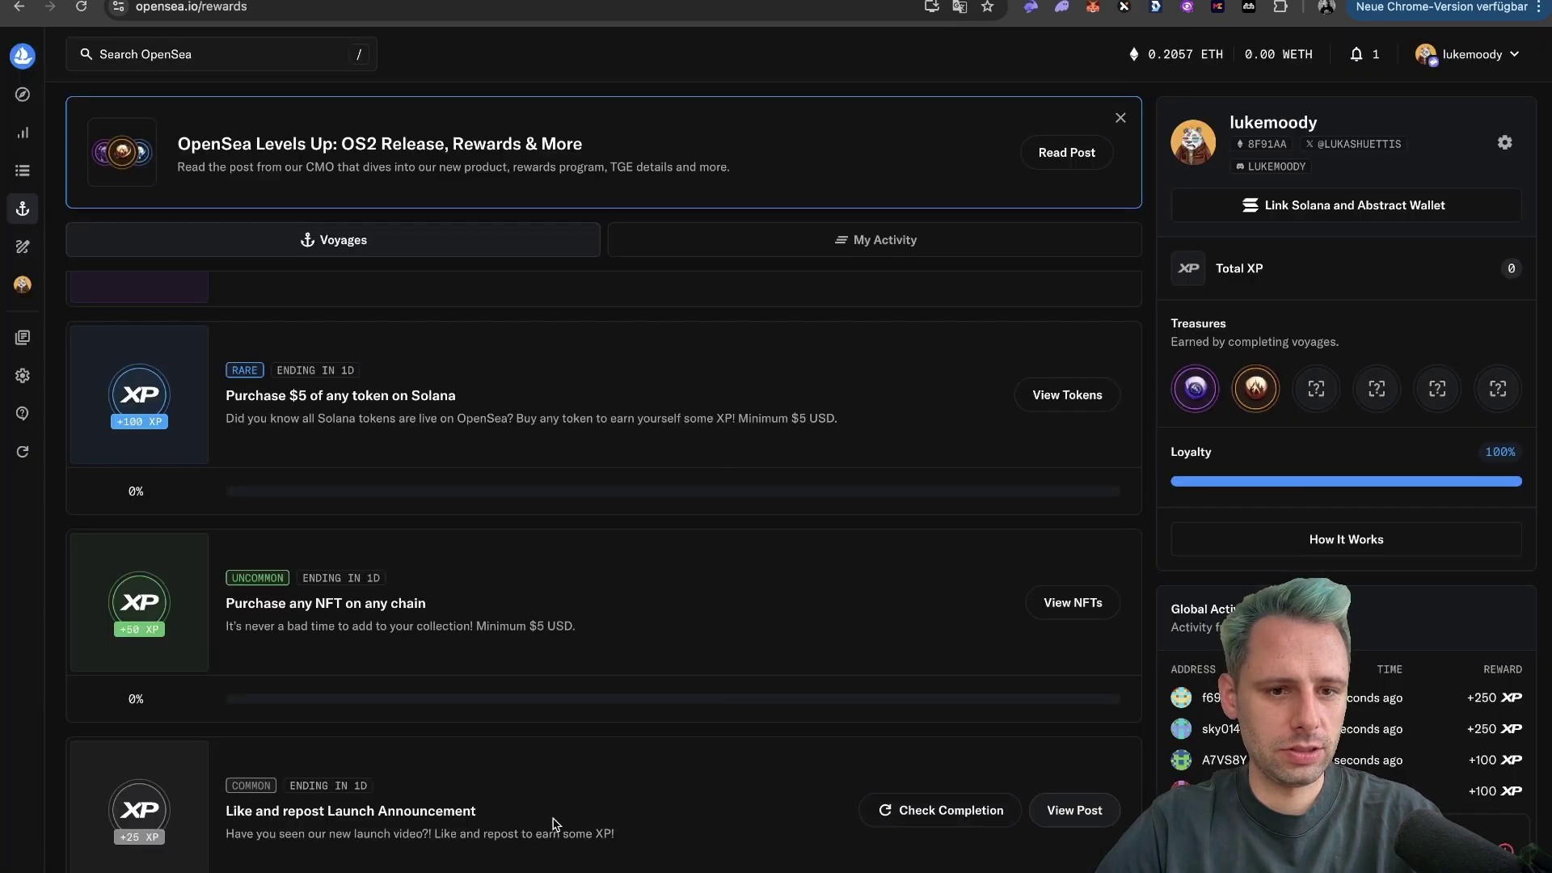
Step: Check completion of the Like and repost voyage until it shows Claimed and Total XP is 25
click(957, 810)
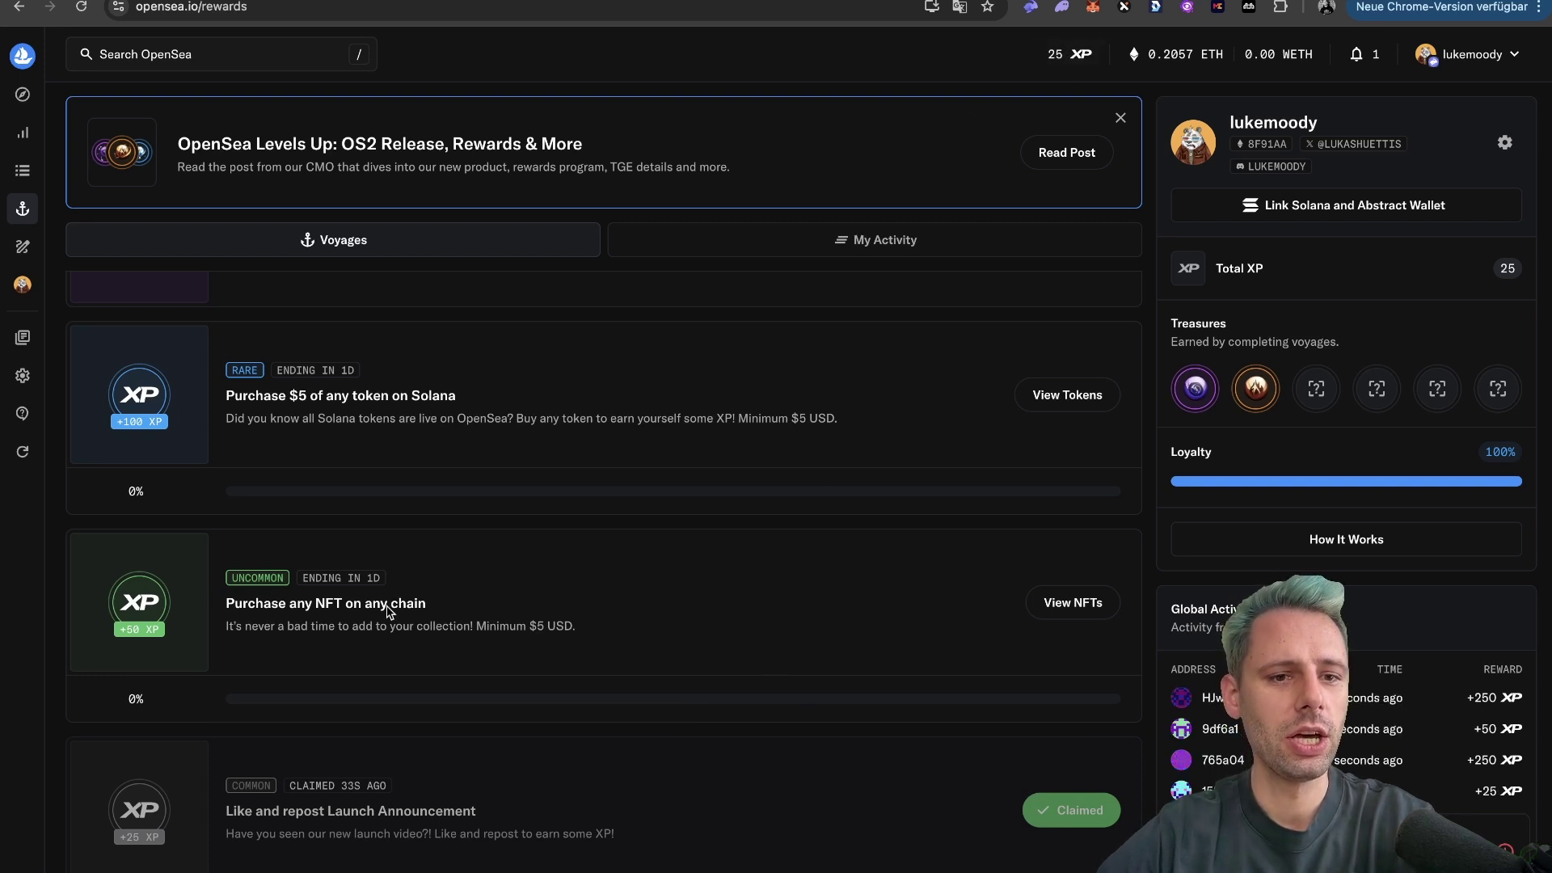
scroll(387, 612, up, 1)
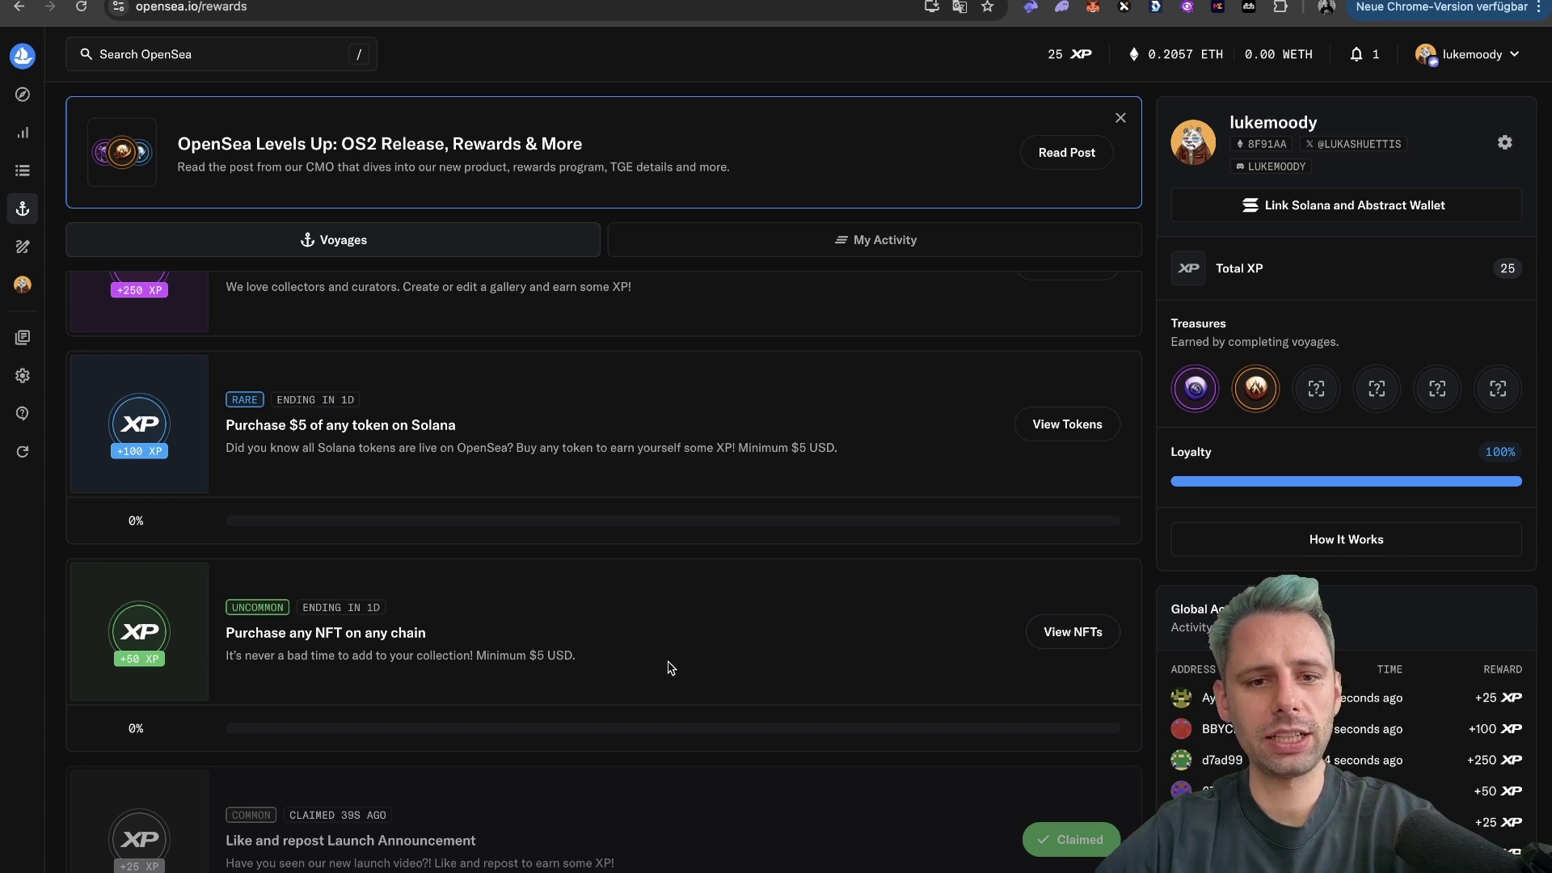
Step: Open the NFT collection rankings and filter them to the Abstract chain only
click(1088, 634)
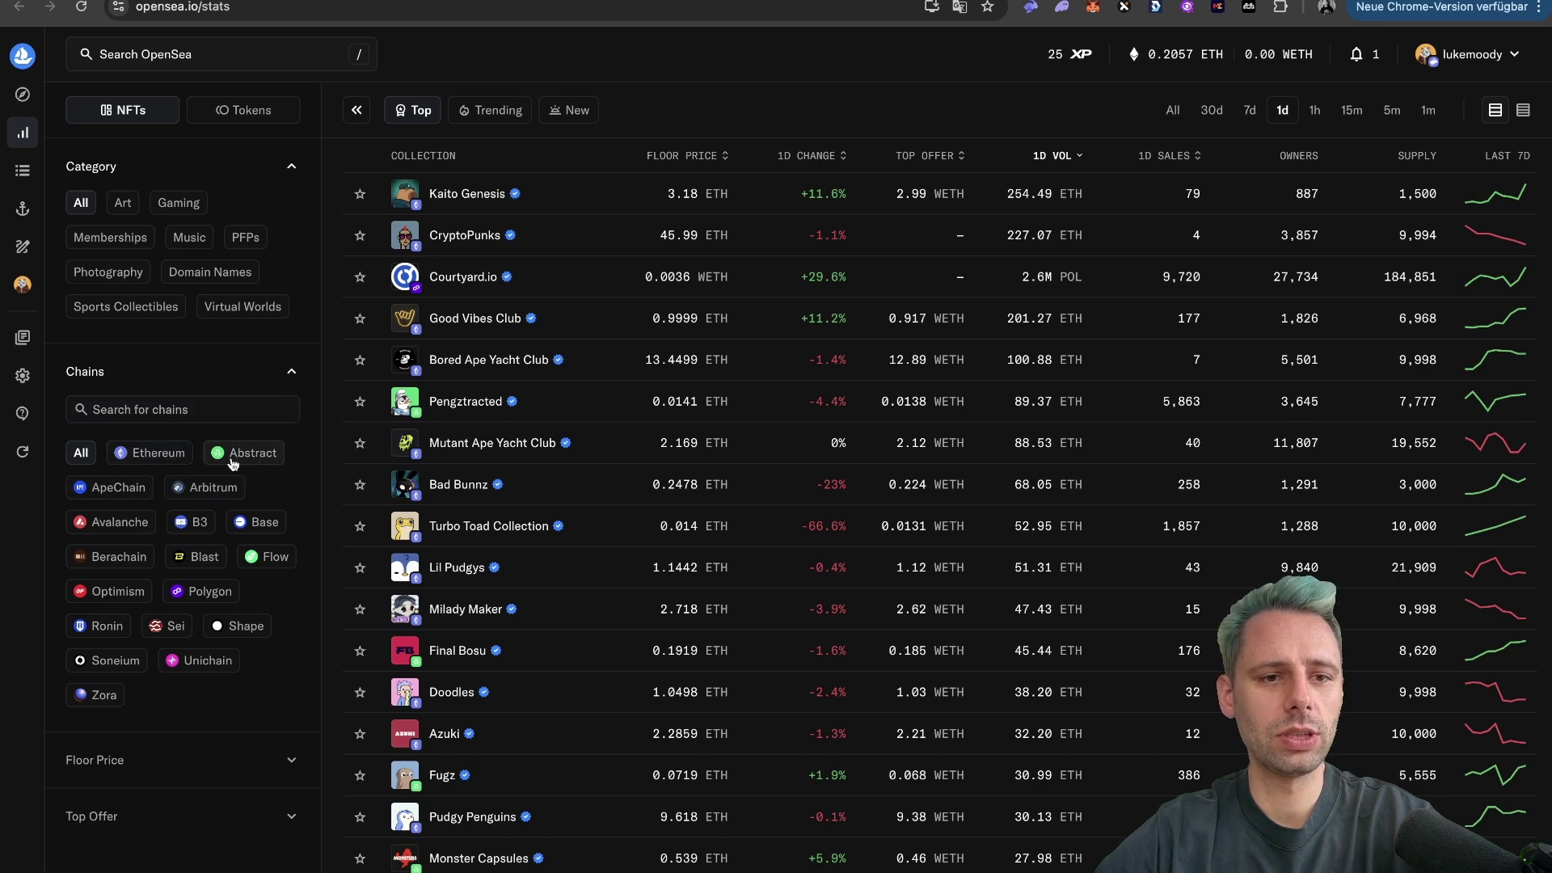
click(105, 488)
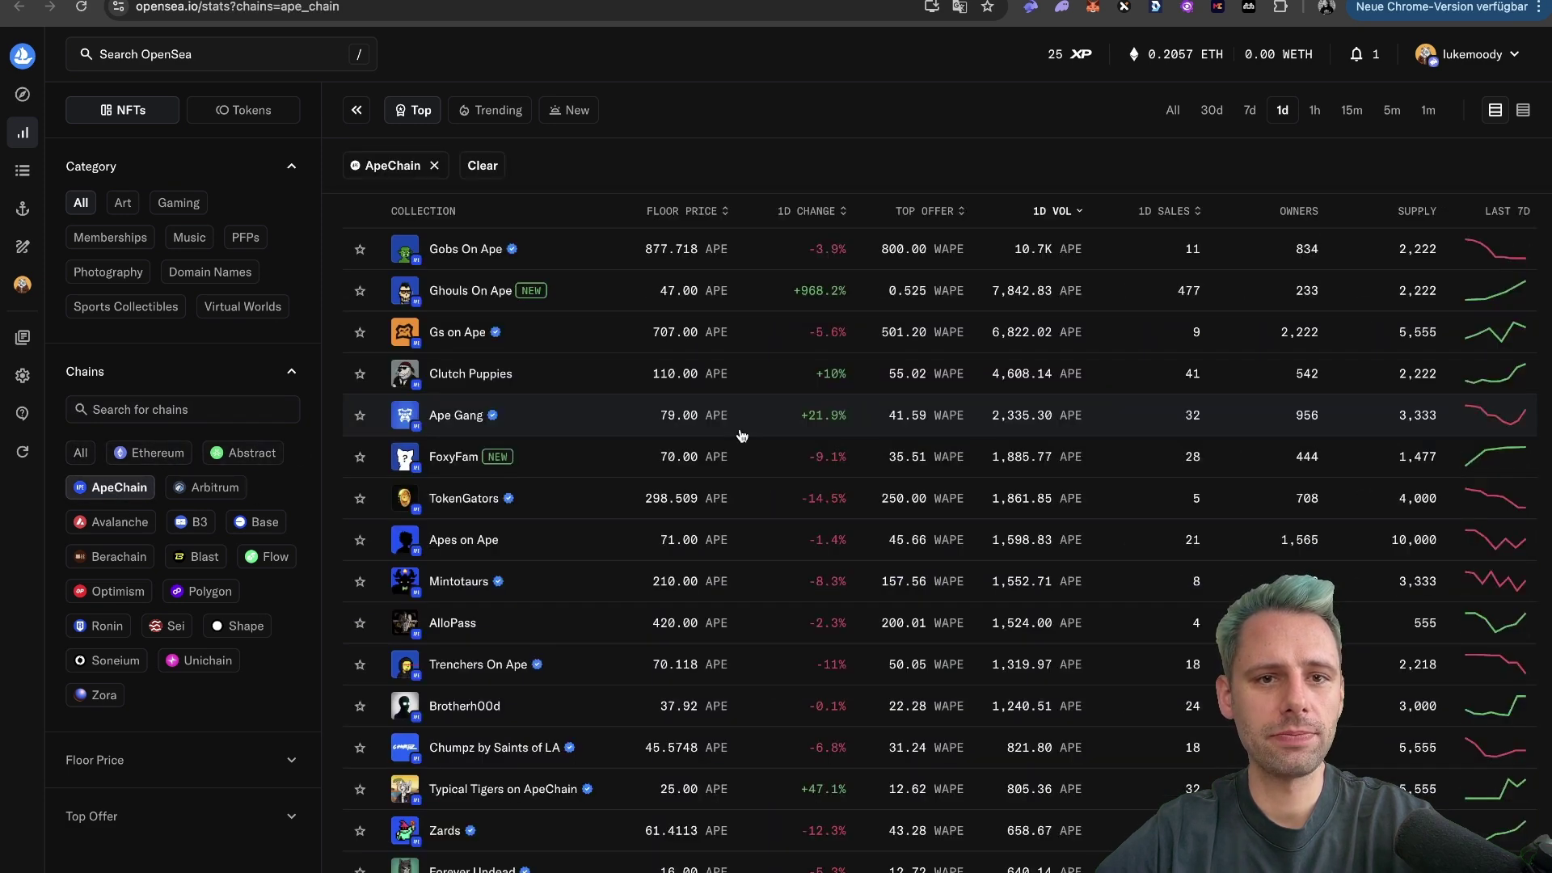
scroll(742, 437, down, 1)
click(235, 453)
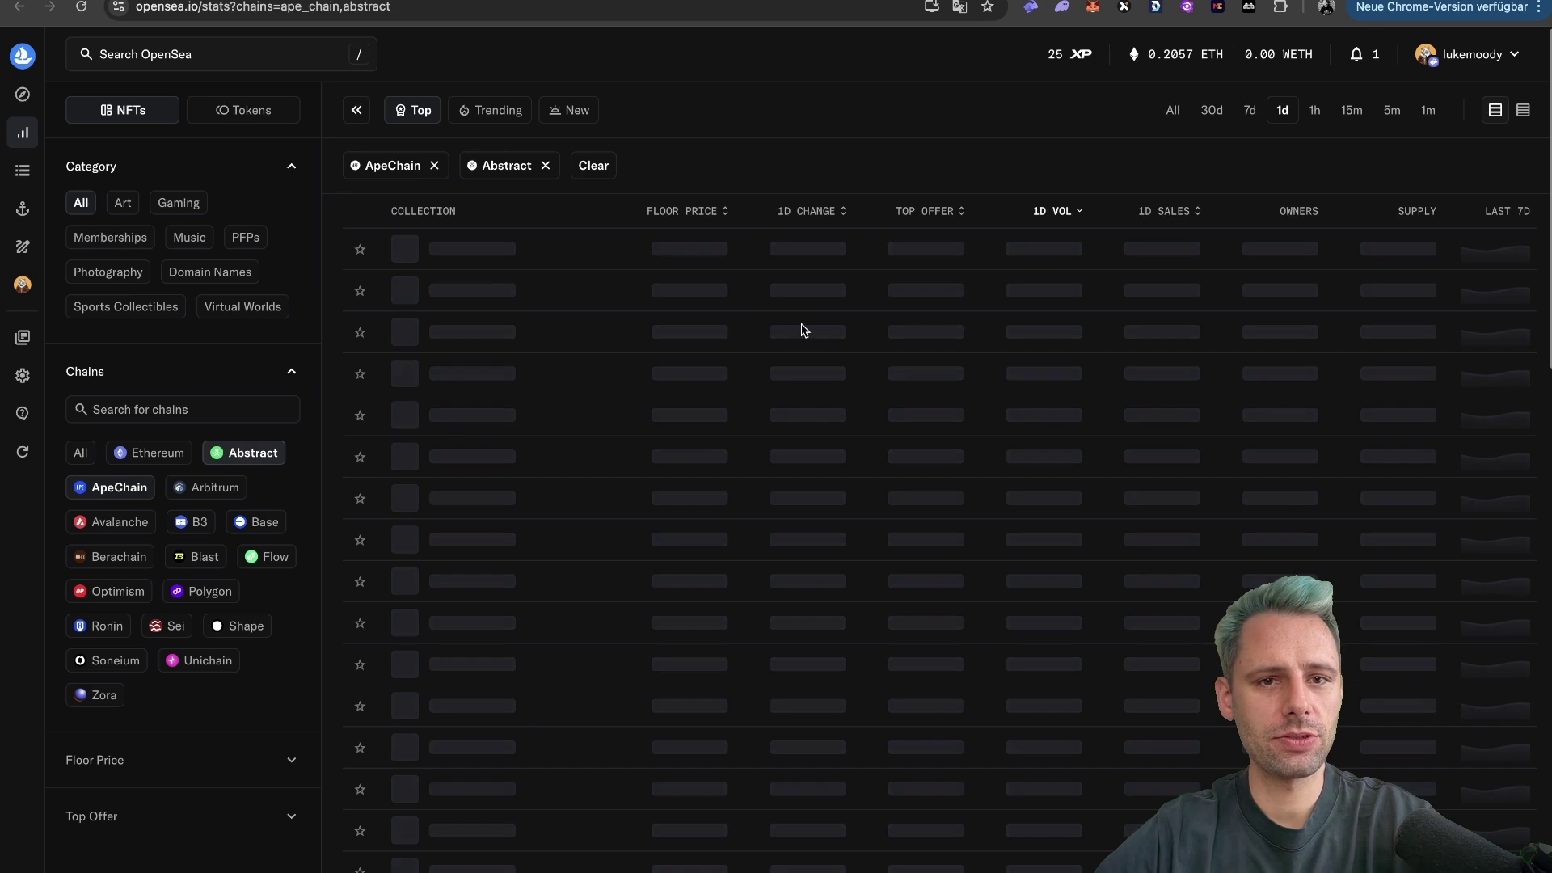
click(93, 488)
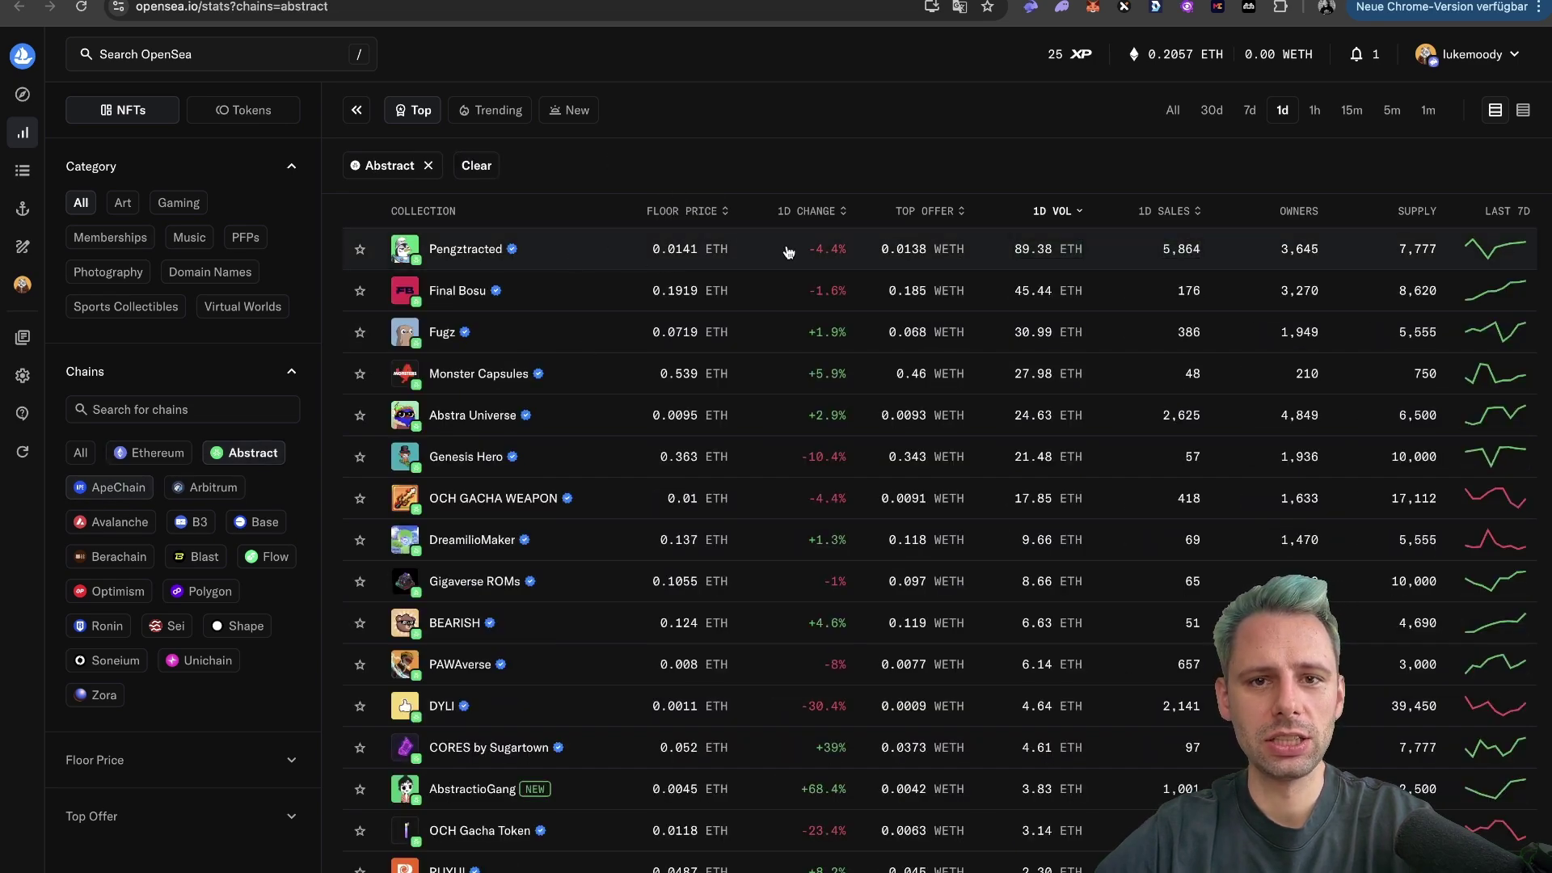
Step: Scroll down through the Abstract collection rankings table
scroll(763, 252, down, 3)
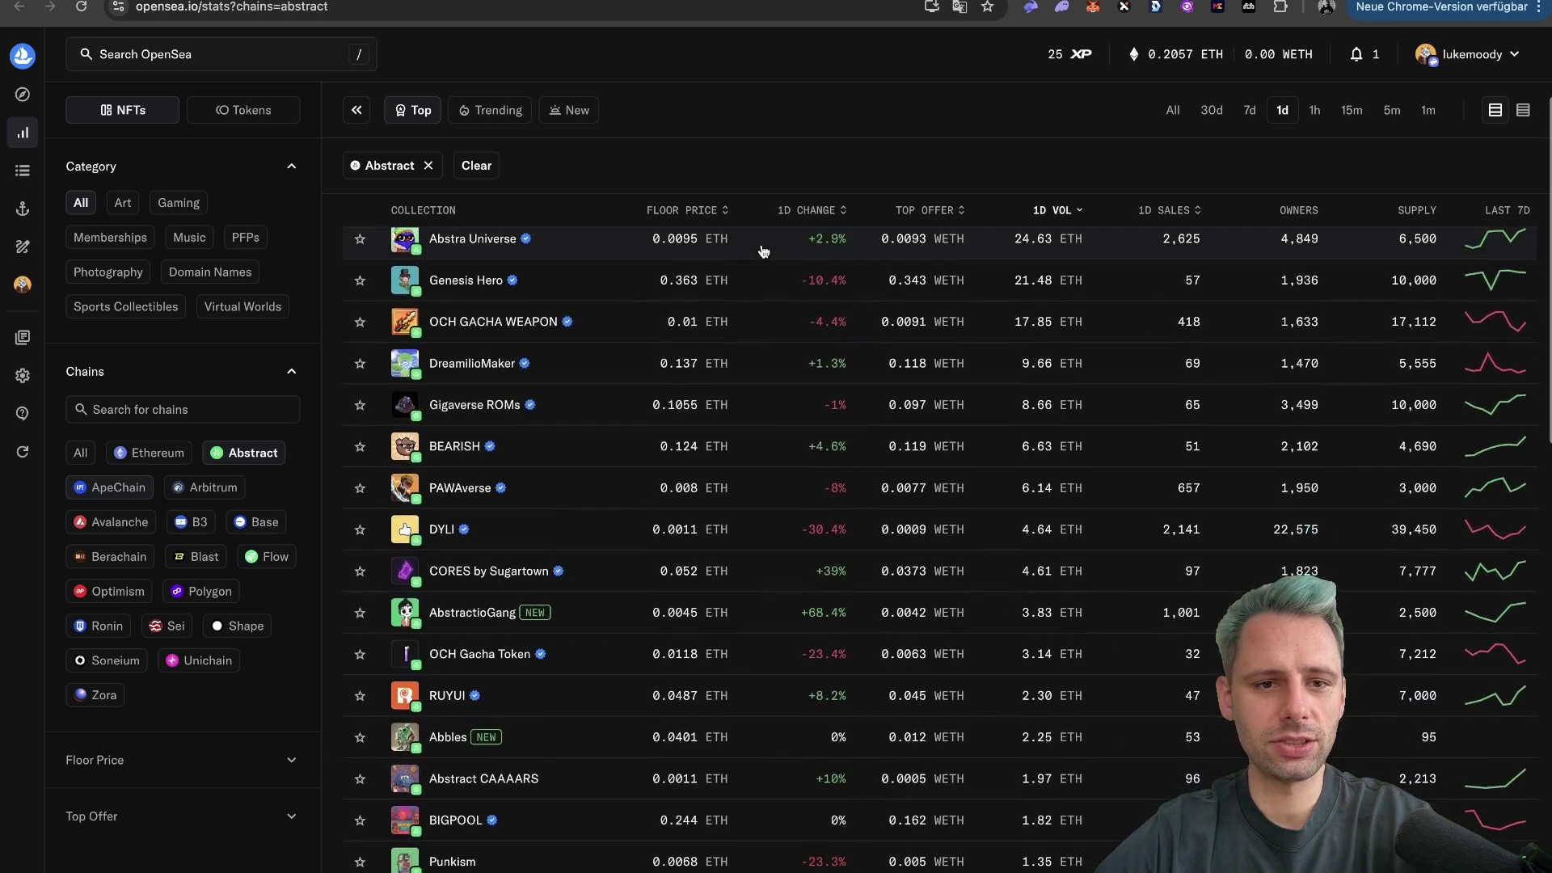
scroll(763, 251, down, 1)
scroll(763, 252, down, 3)
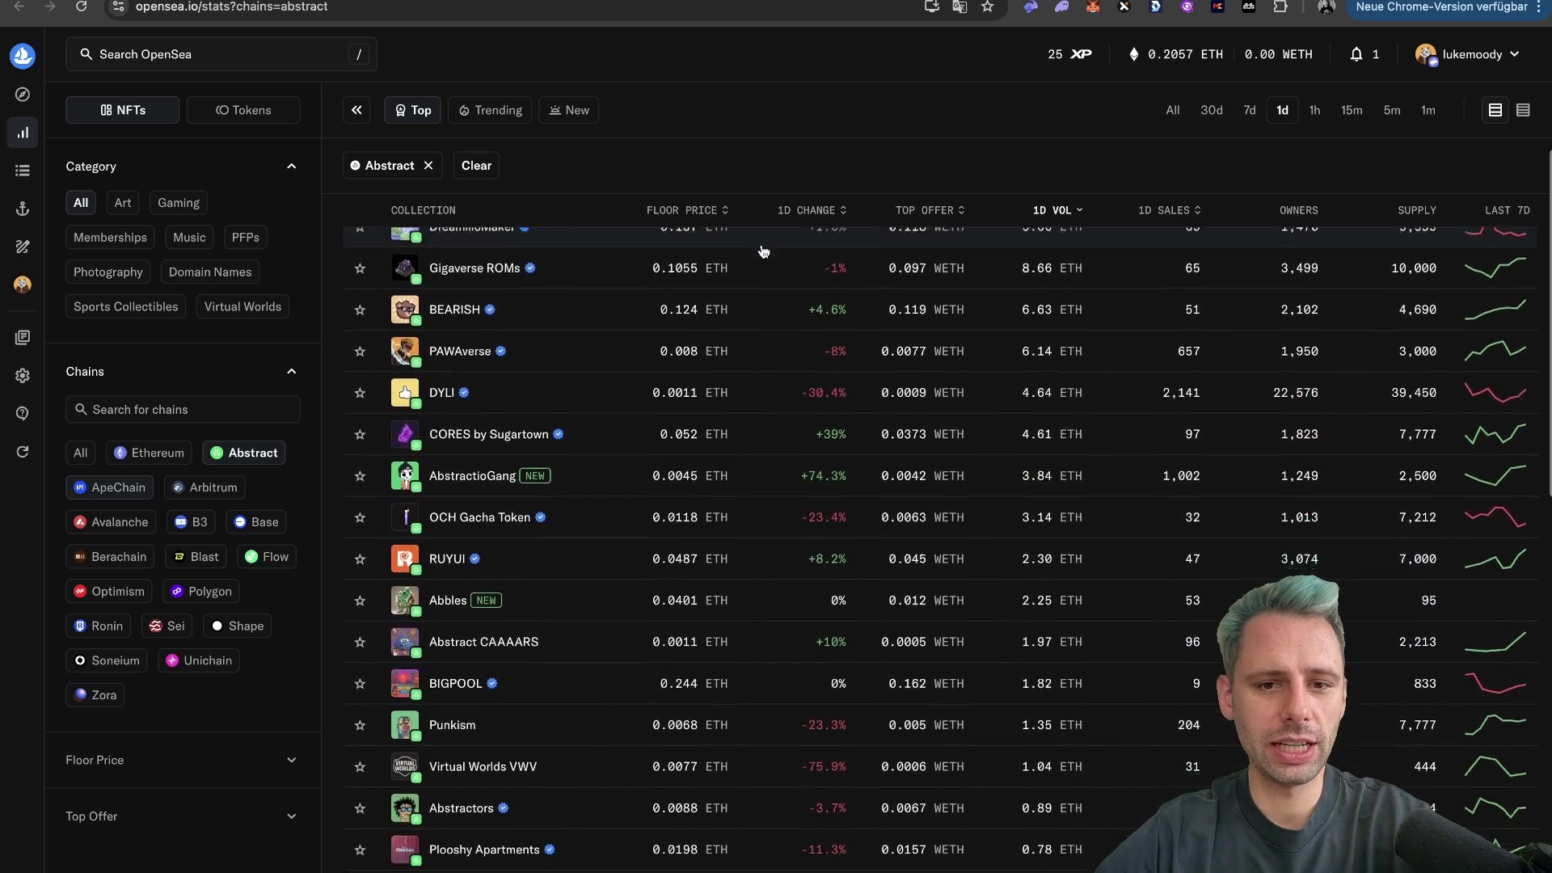
scroll(763, 251, down, 3)
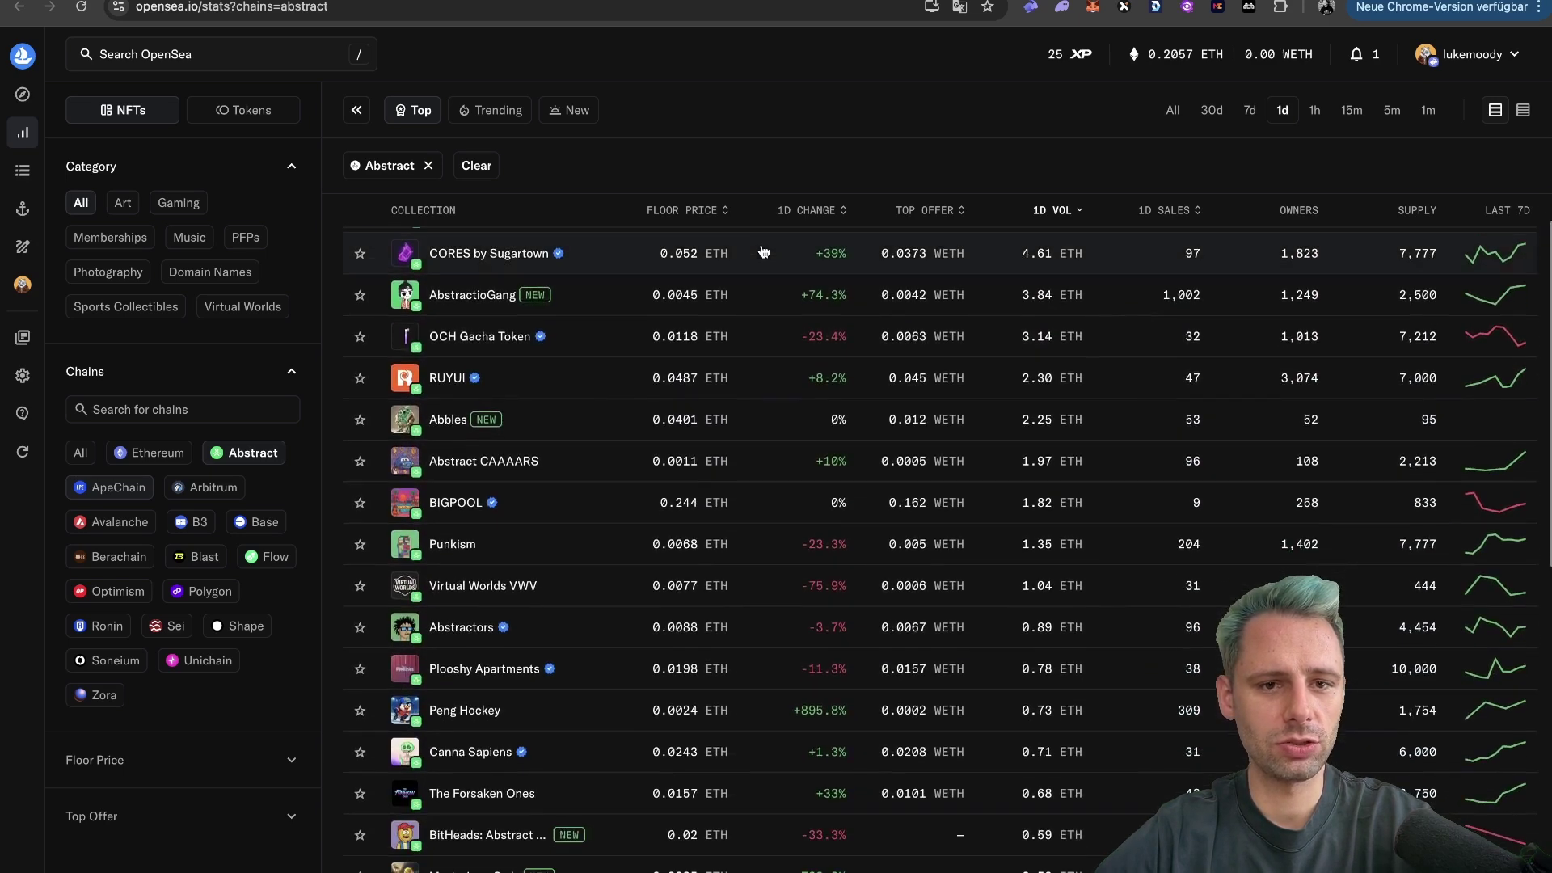
scroll(763, 251, down, 3)
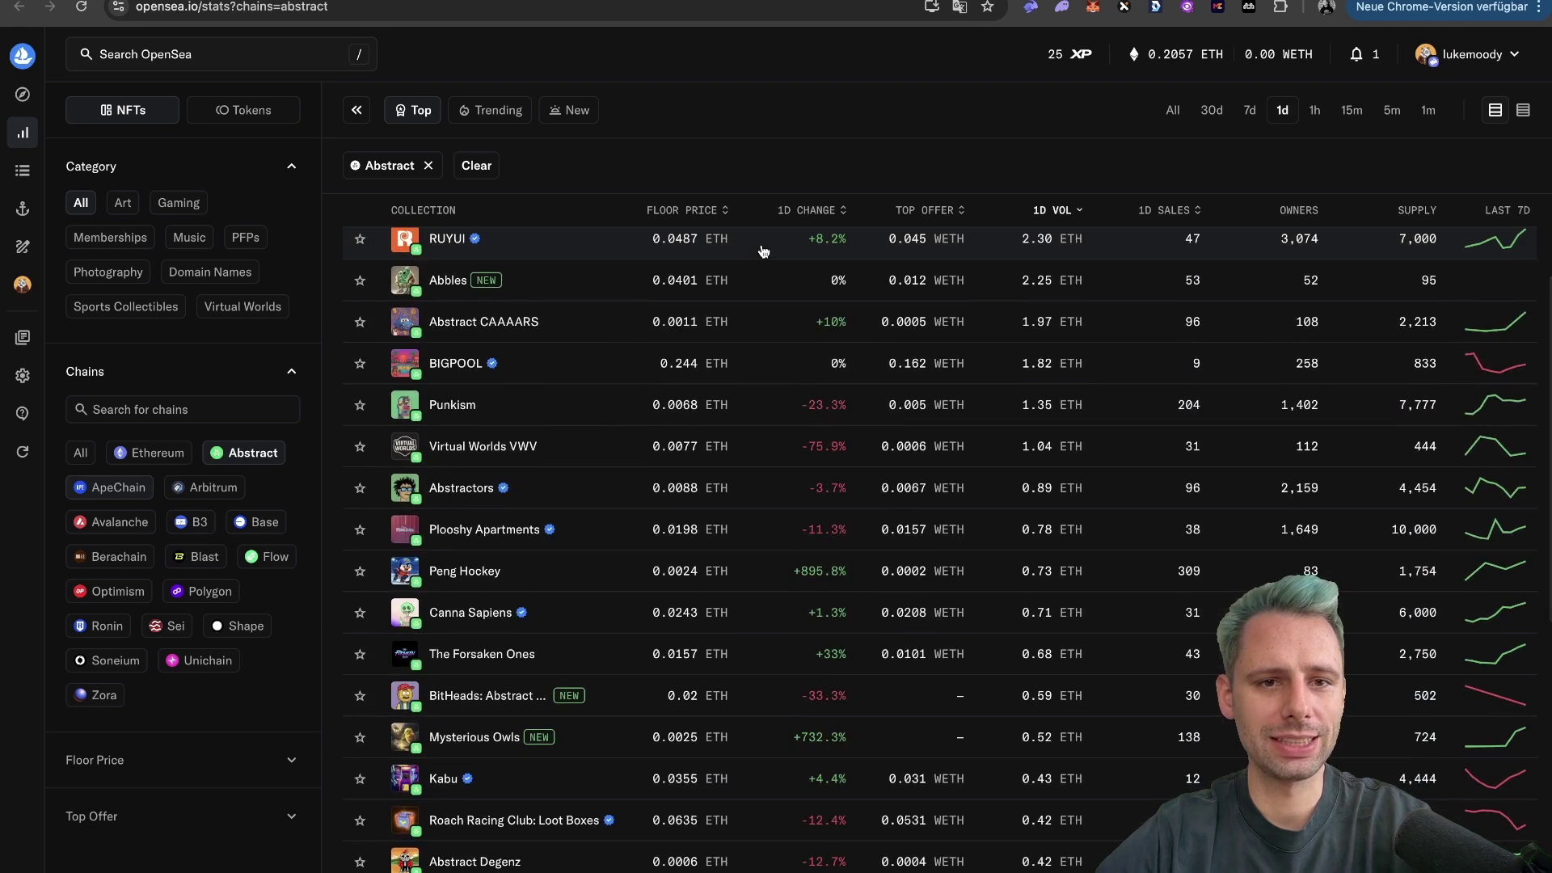
scroll(763, 251, down, 2)
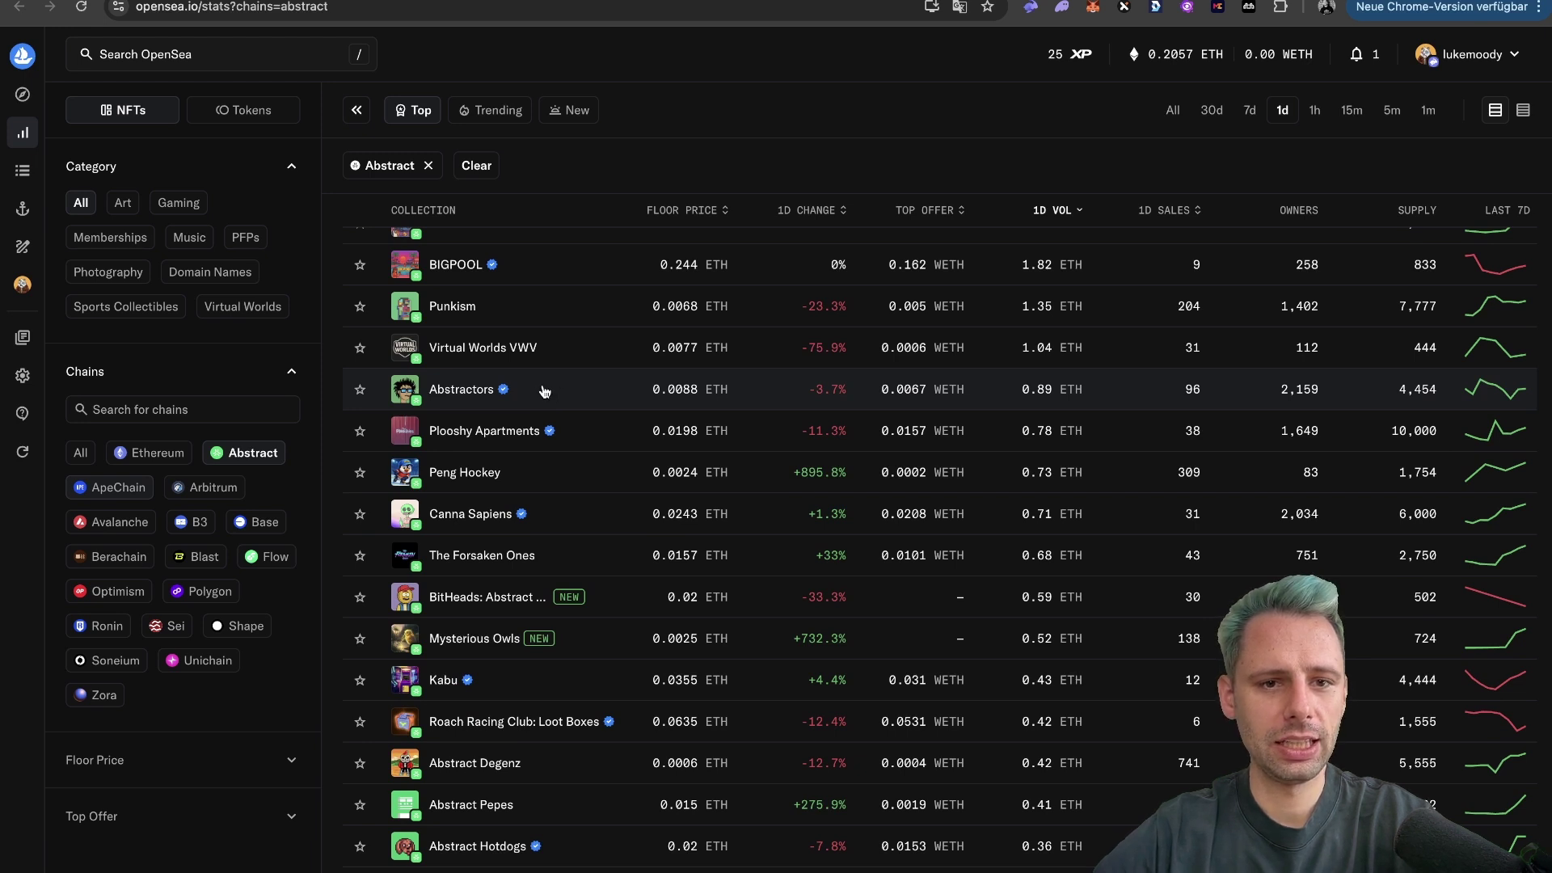
Step: Buy Abstractors #4108 from the Abstractors collection for 0.0088 ETH, signing in the wallet
click(544, 391)
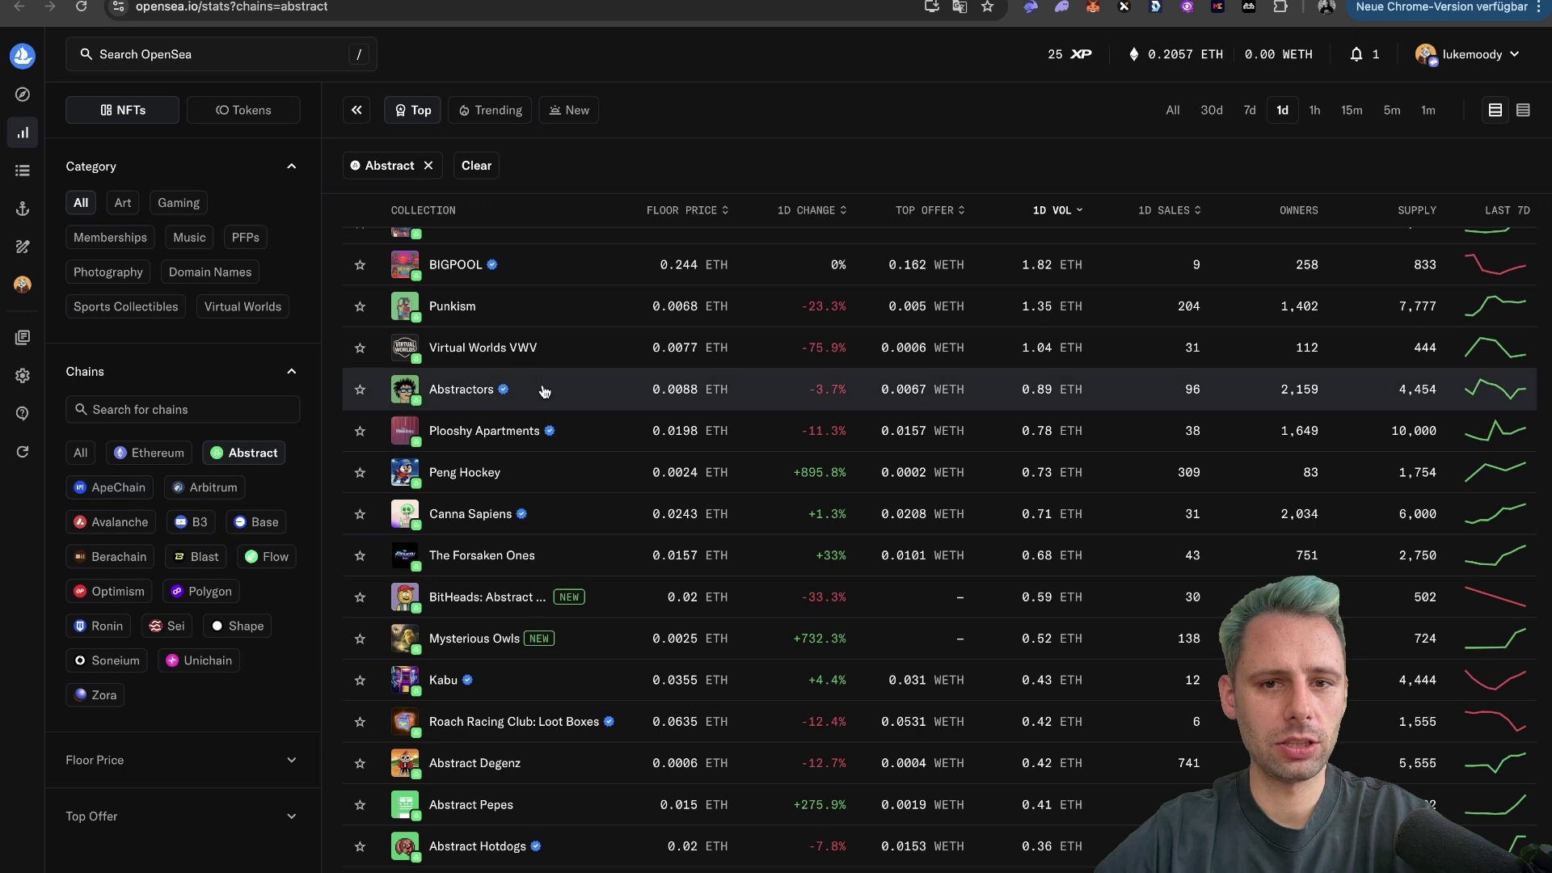
scroll(722, 387, down, 1)
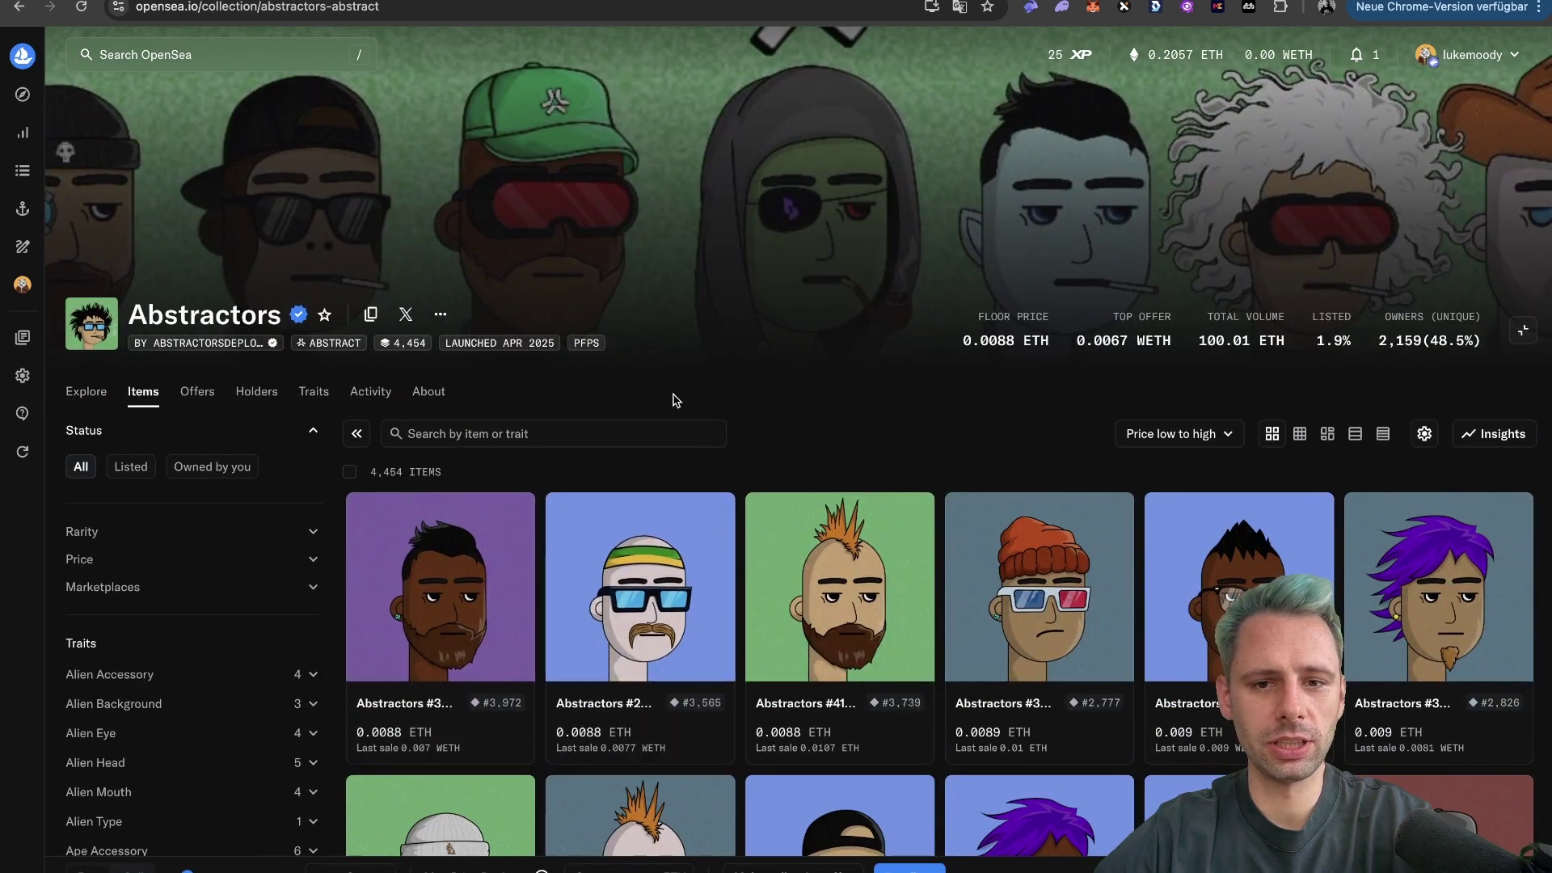
scroll(832, 469, down, 3)
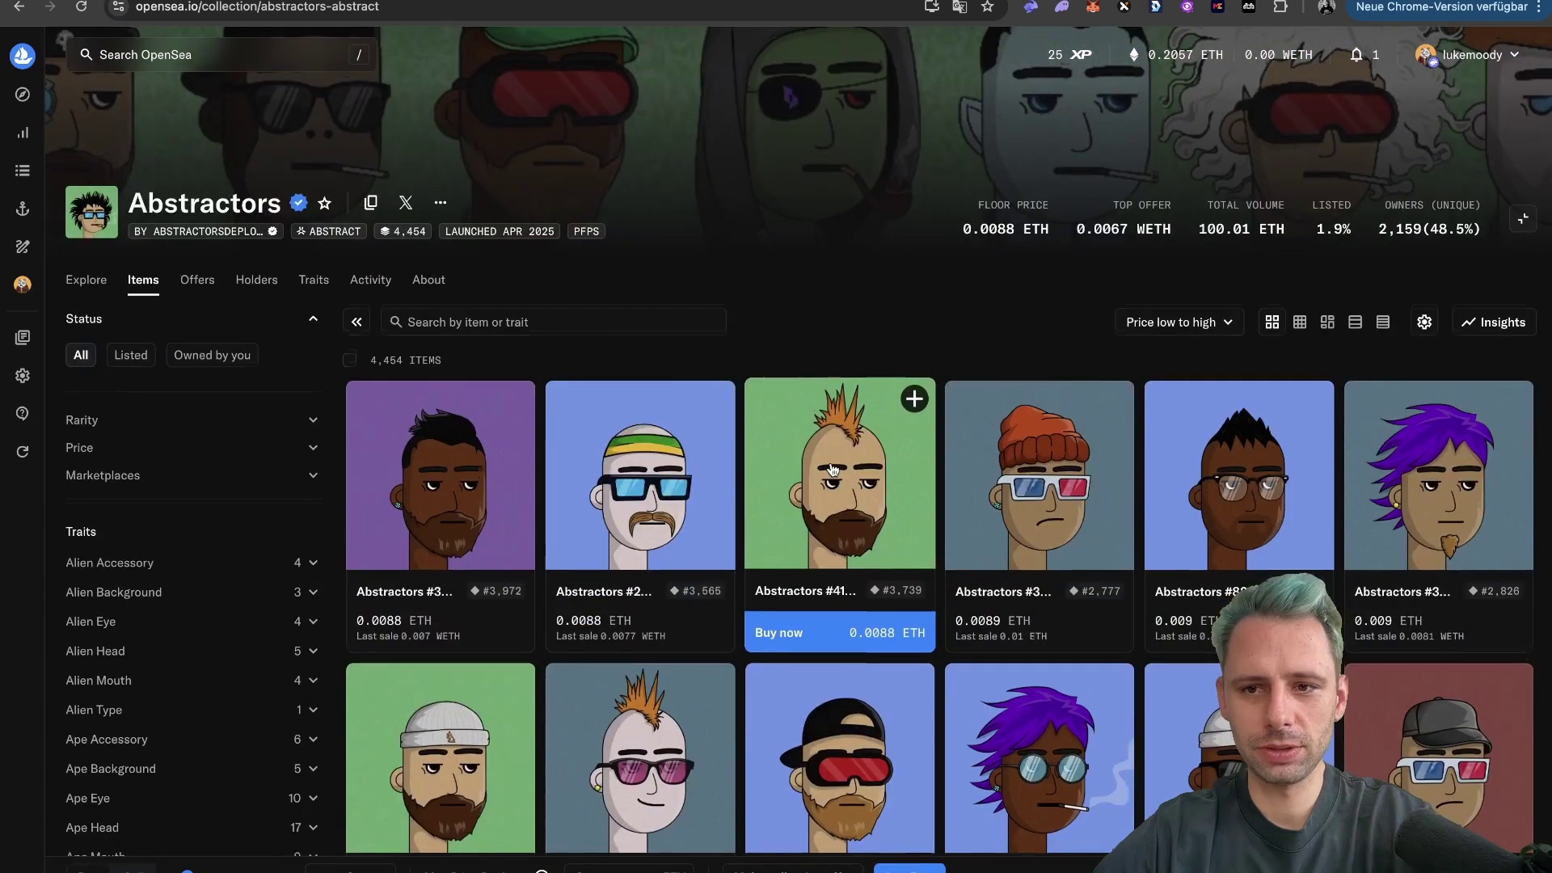
scroll(832, 469, down, 2)
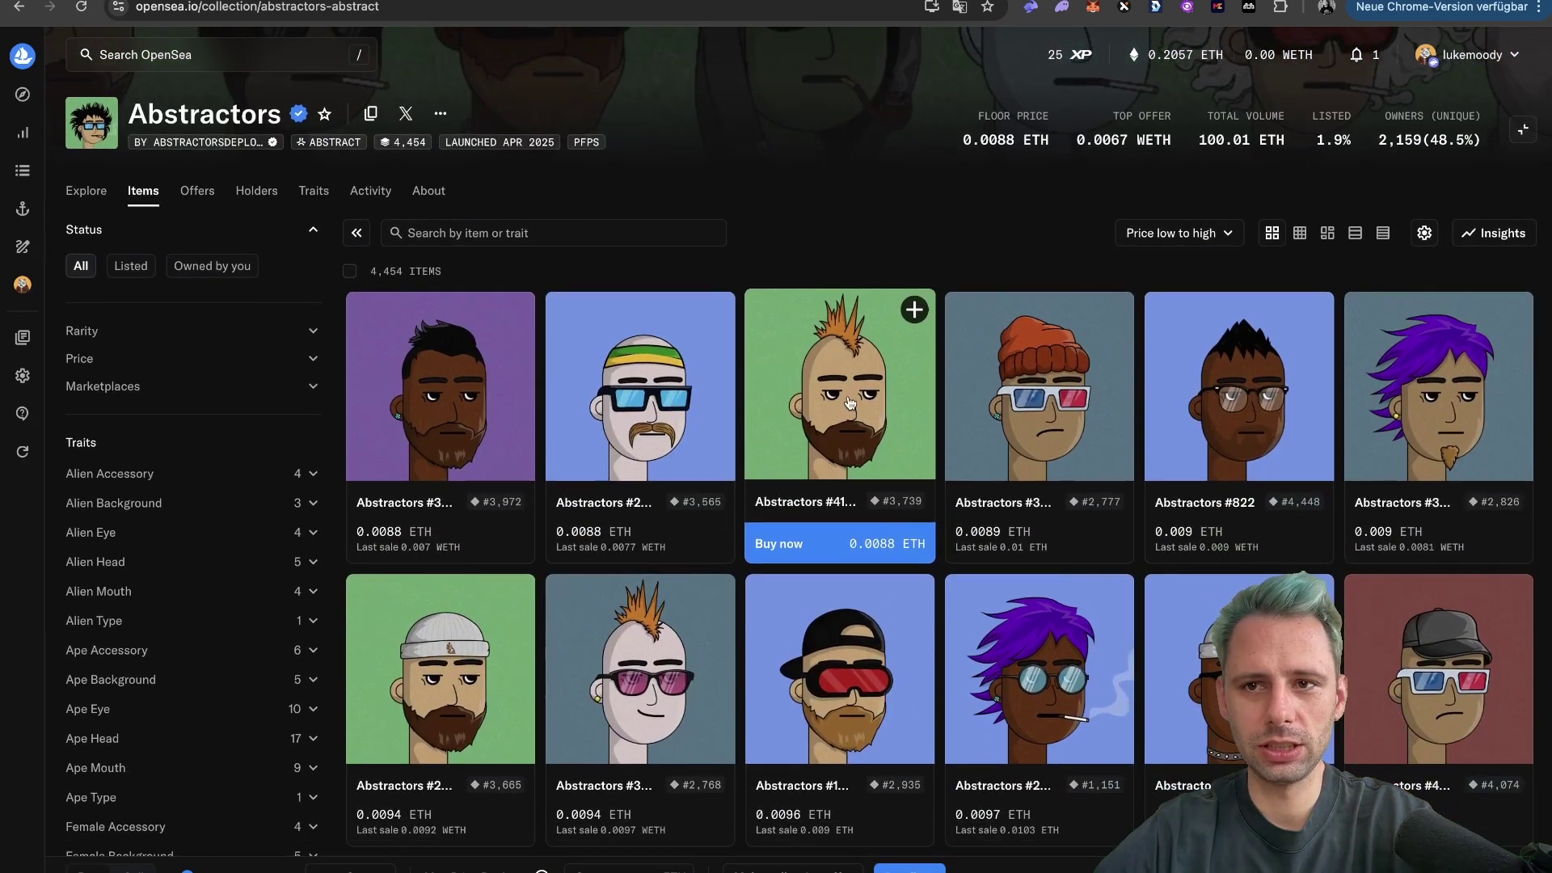
click(850, 404)
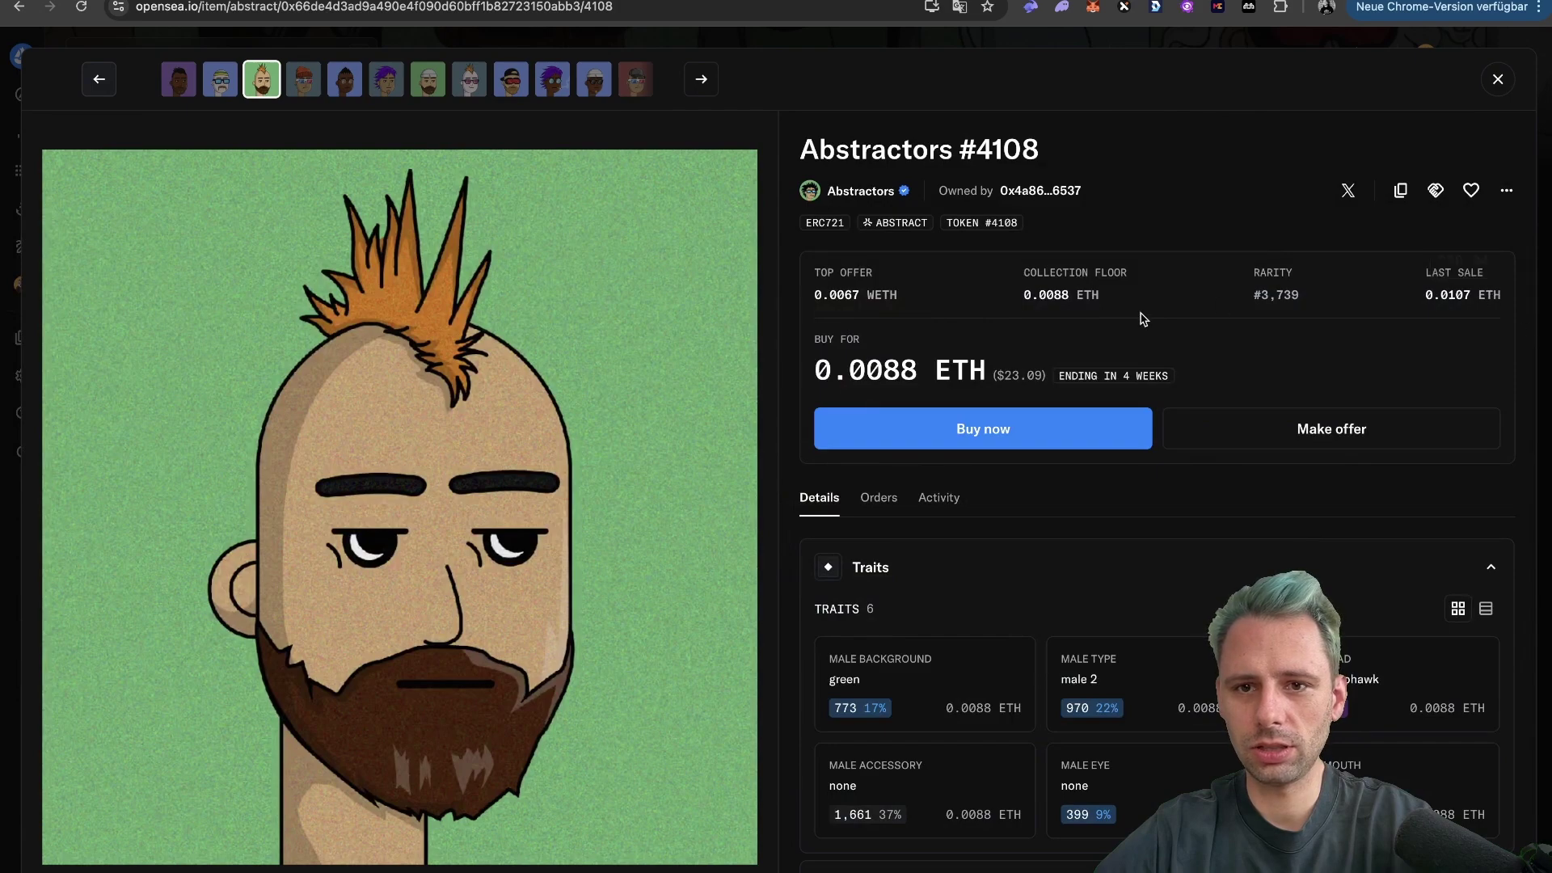
click(985, 431)
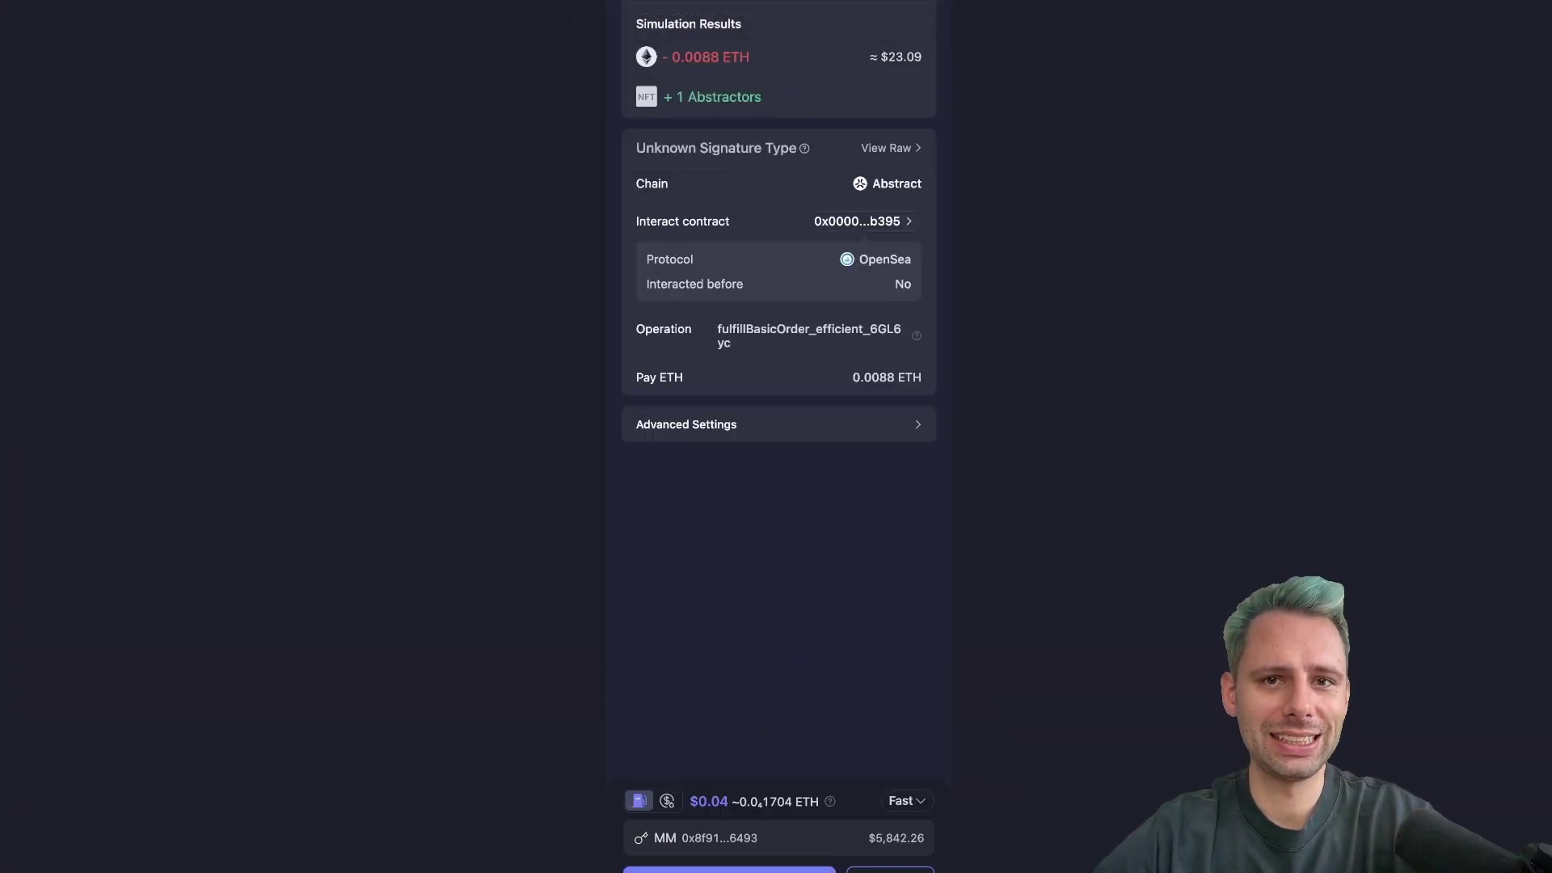
click(729, 870)
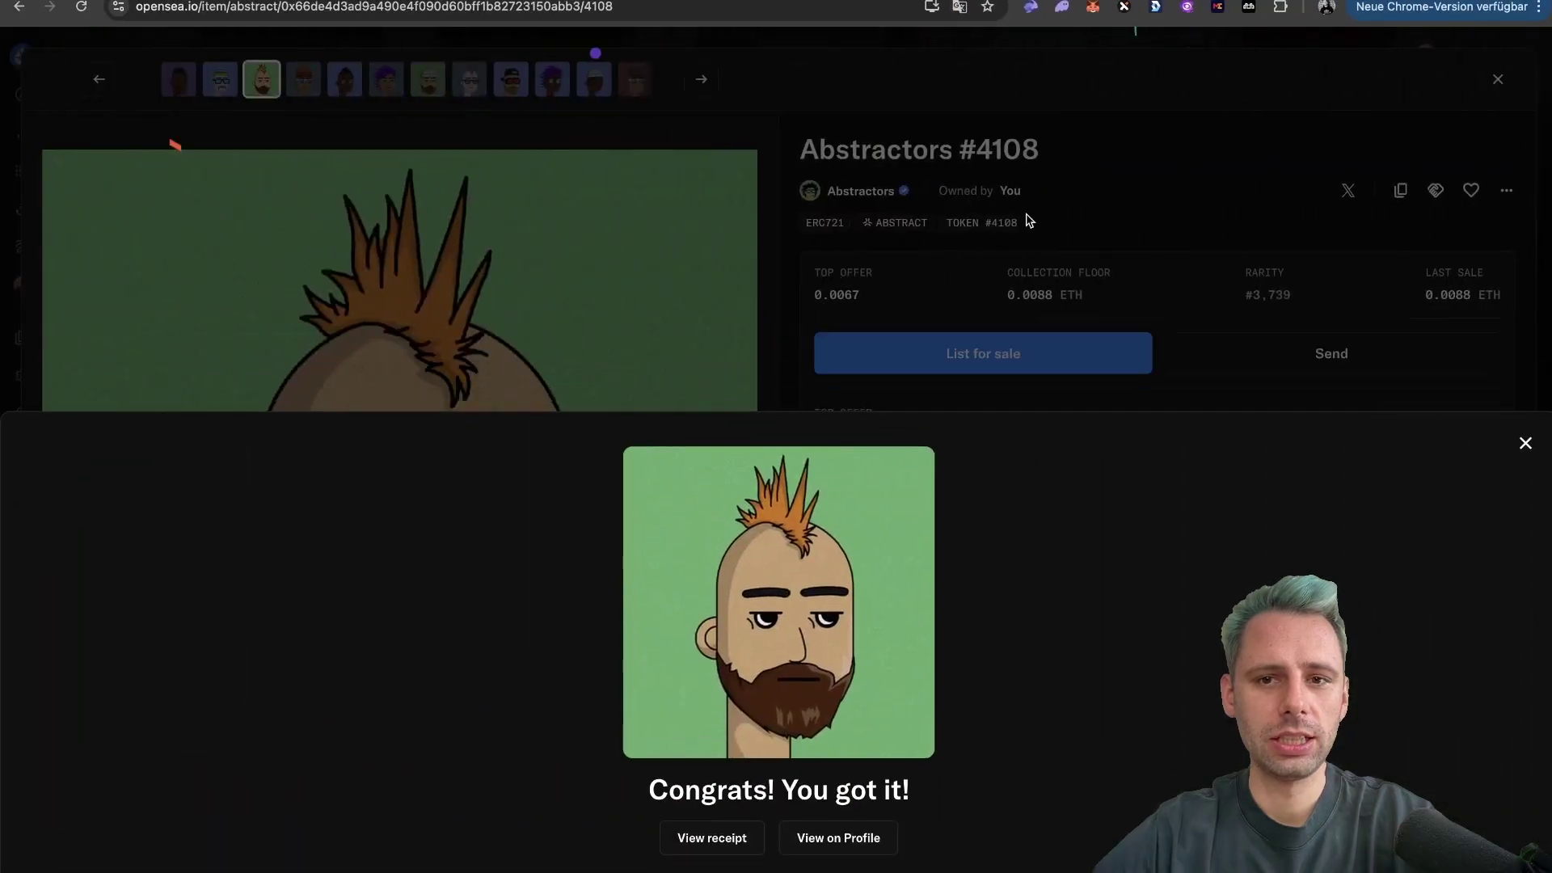
Step: Start listing Abstractors #4108 with a price of about 0.0094 ETH, based on the trait floor
click(371, 217)
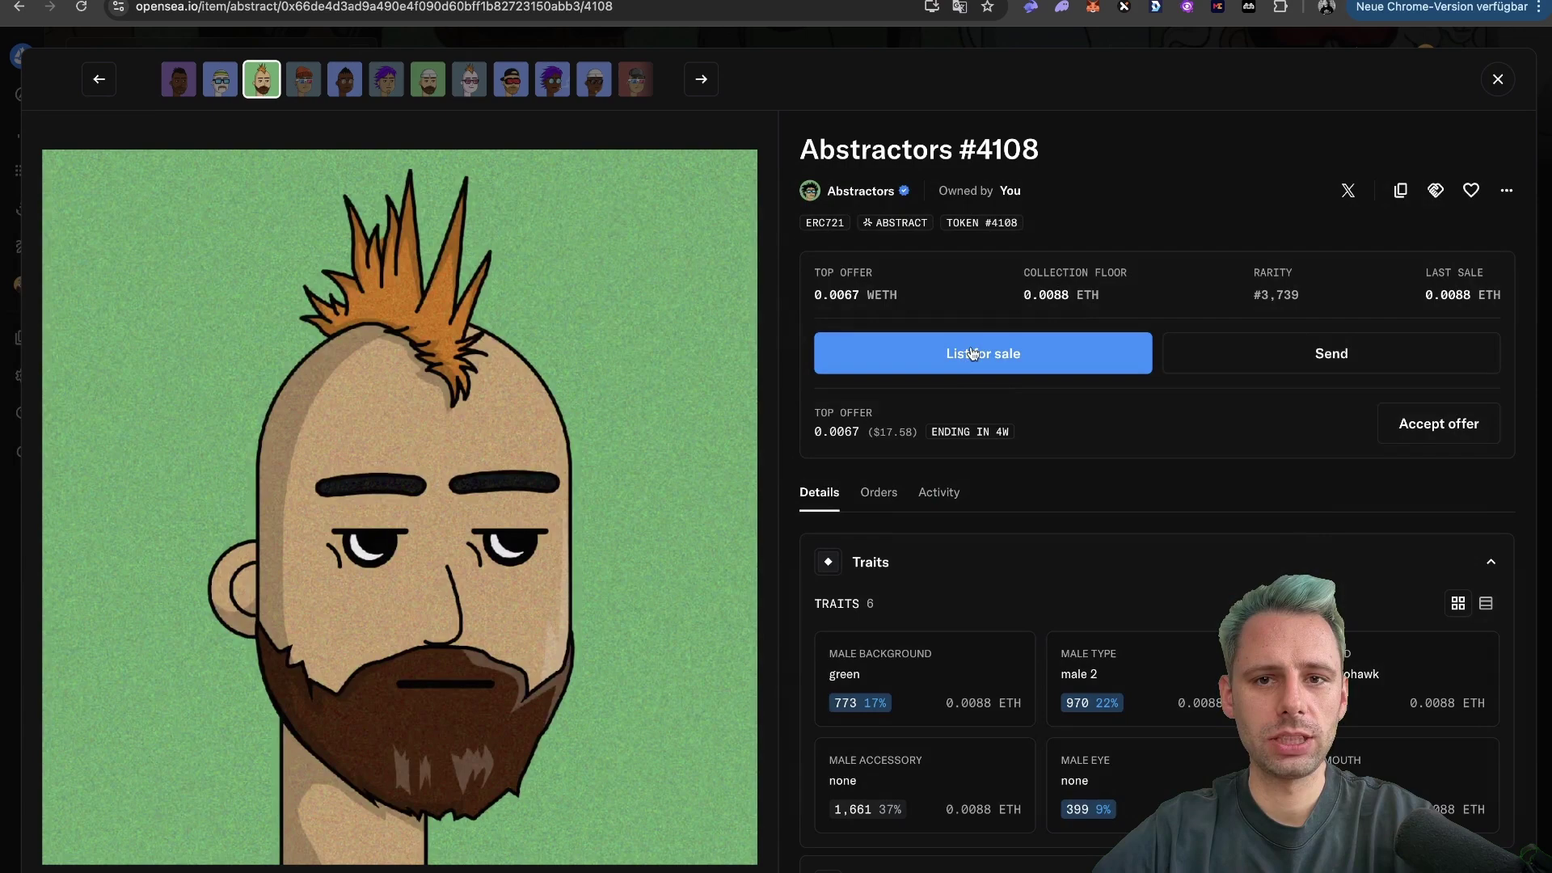
click(973, 354)
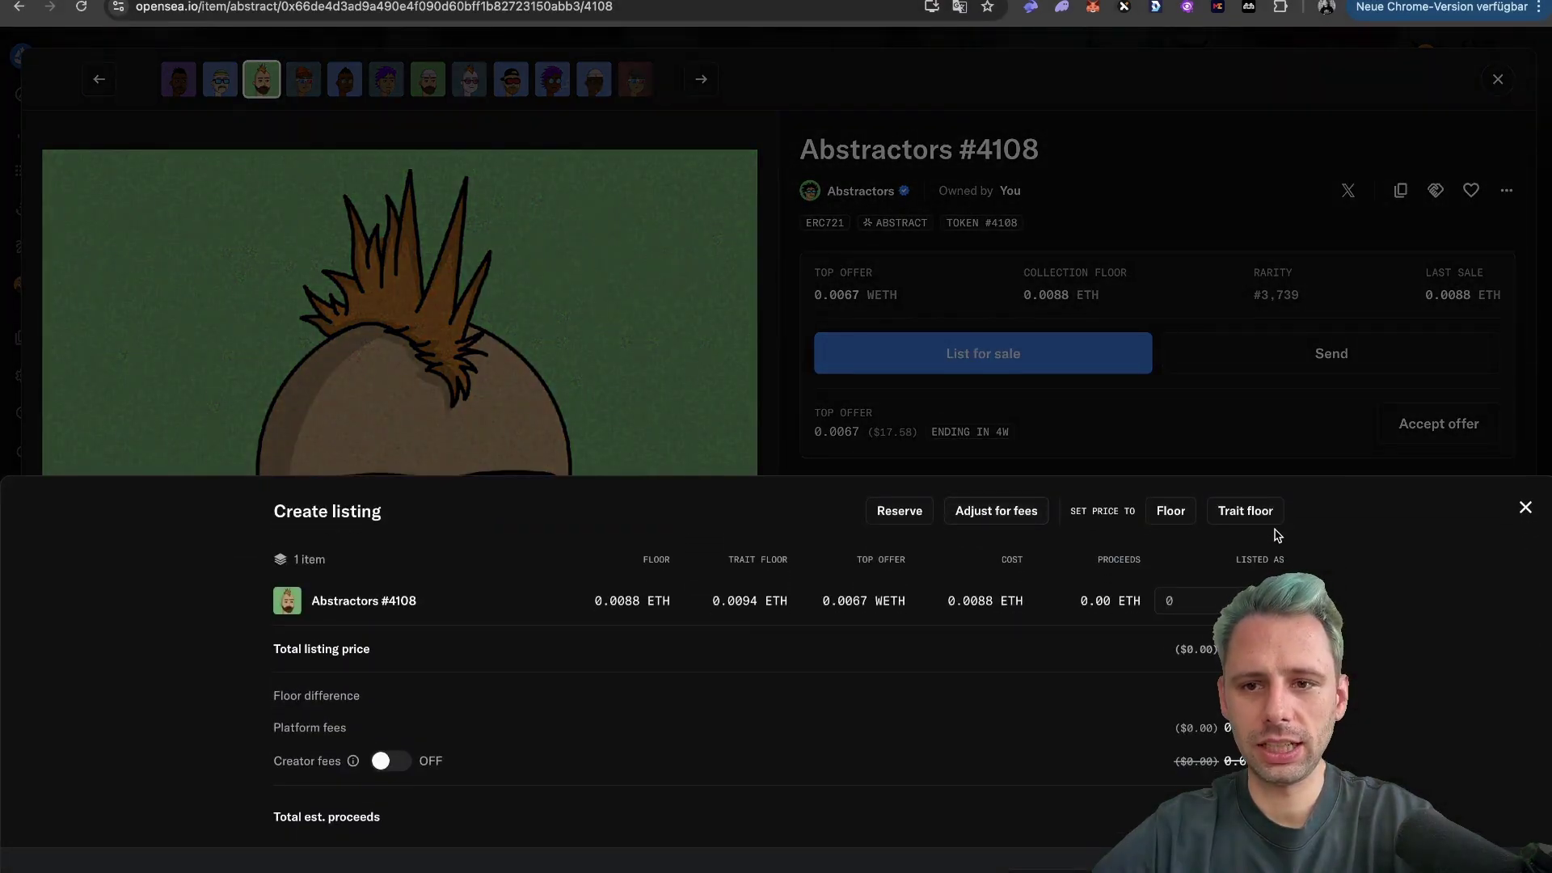
click(1170, 511)
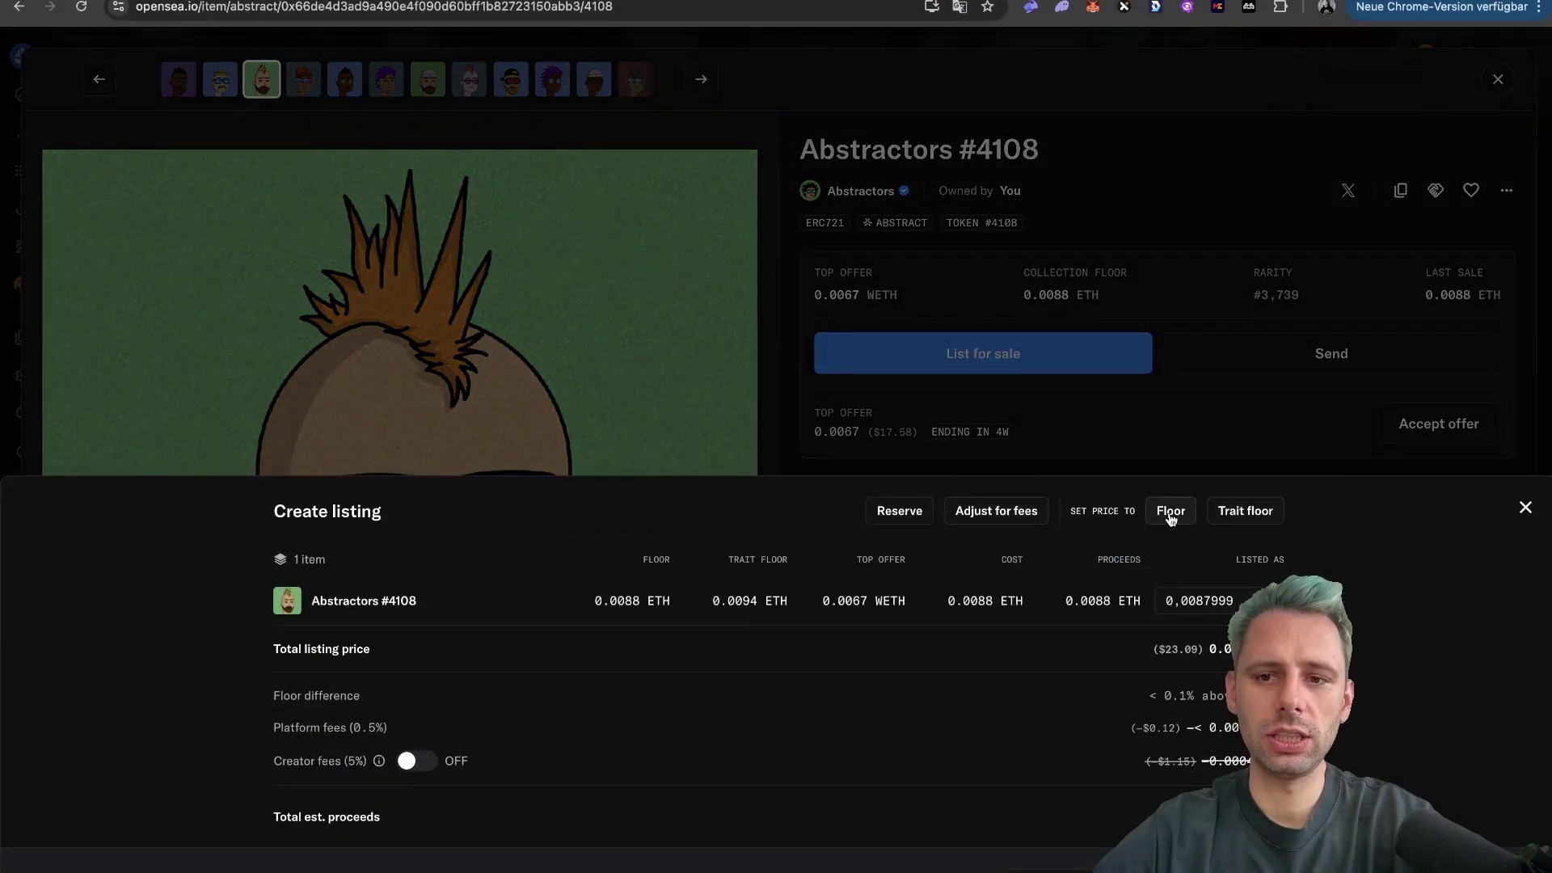
click(1262, 521)
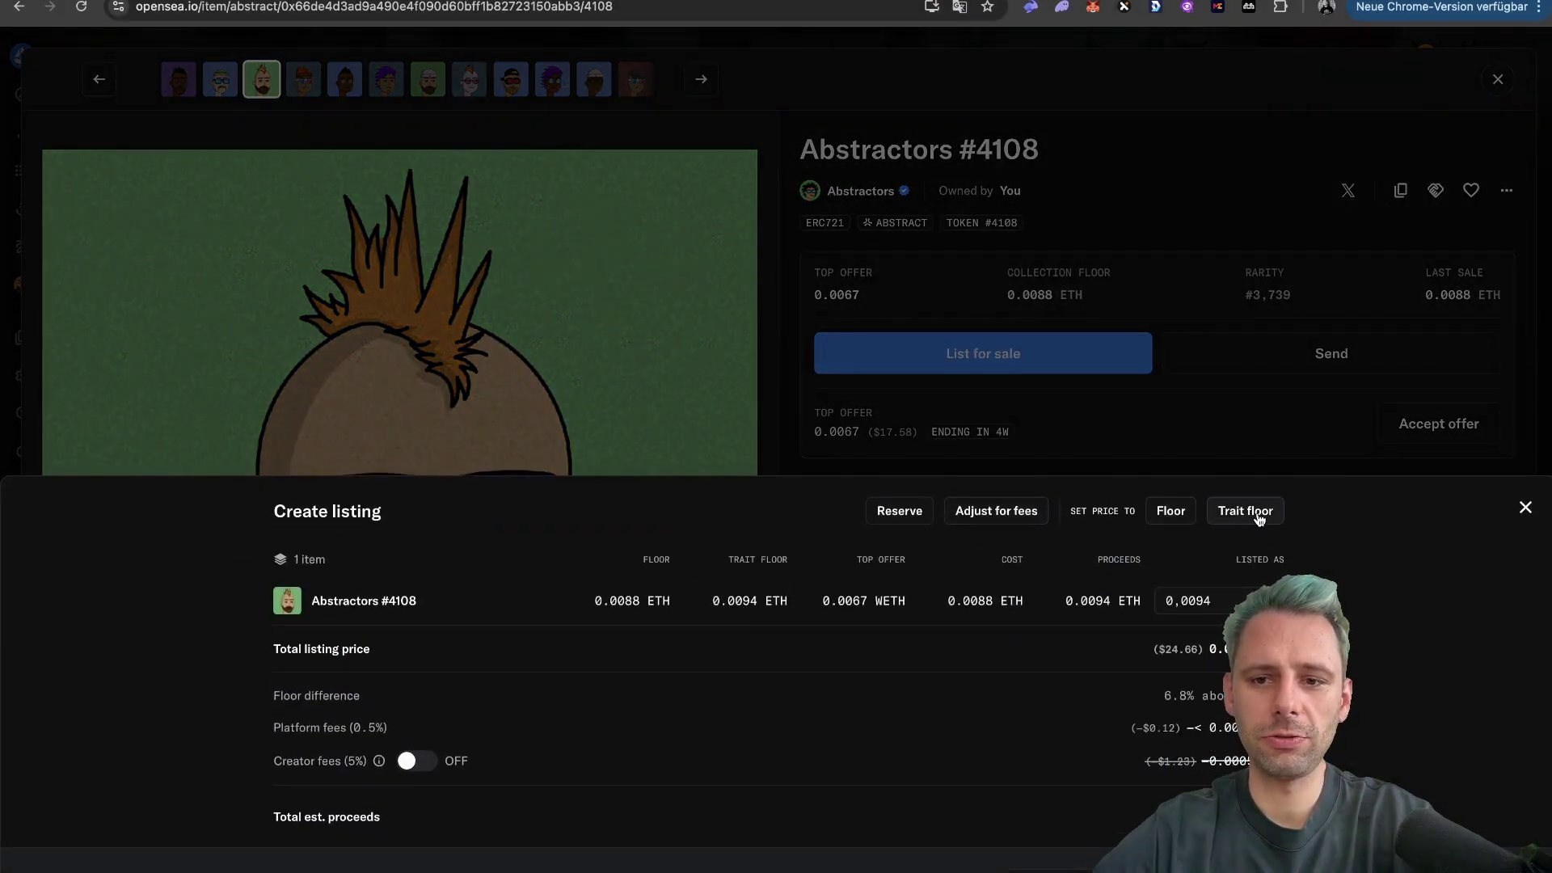
click(1224, 599)
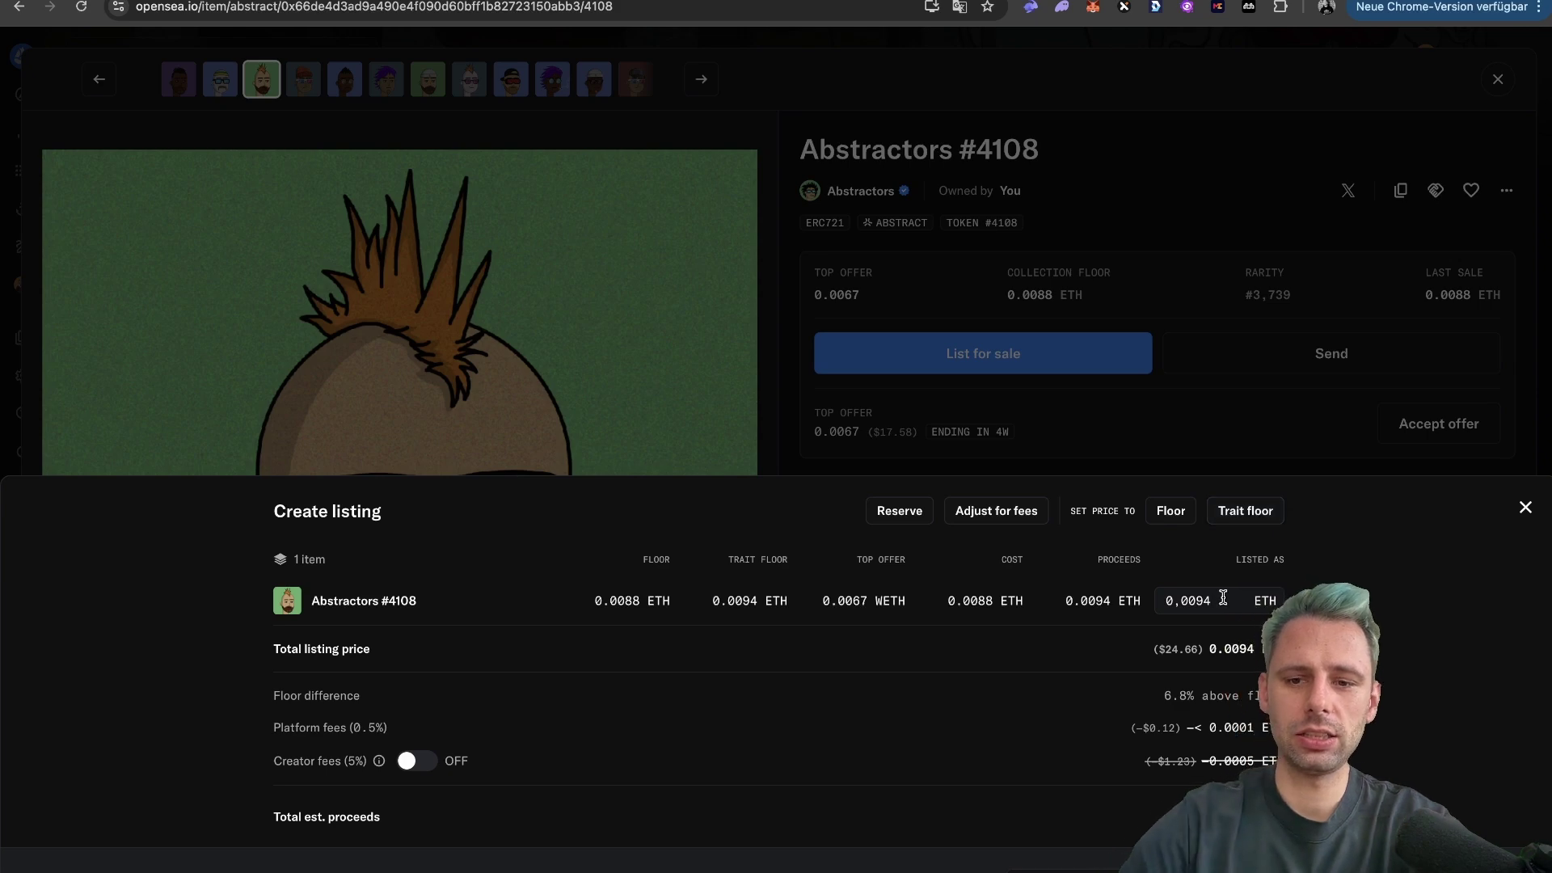
key(BackSpace)
text(39999)
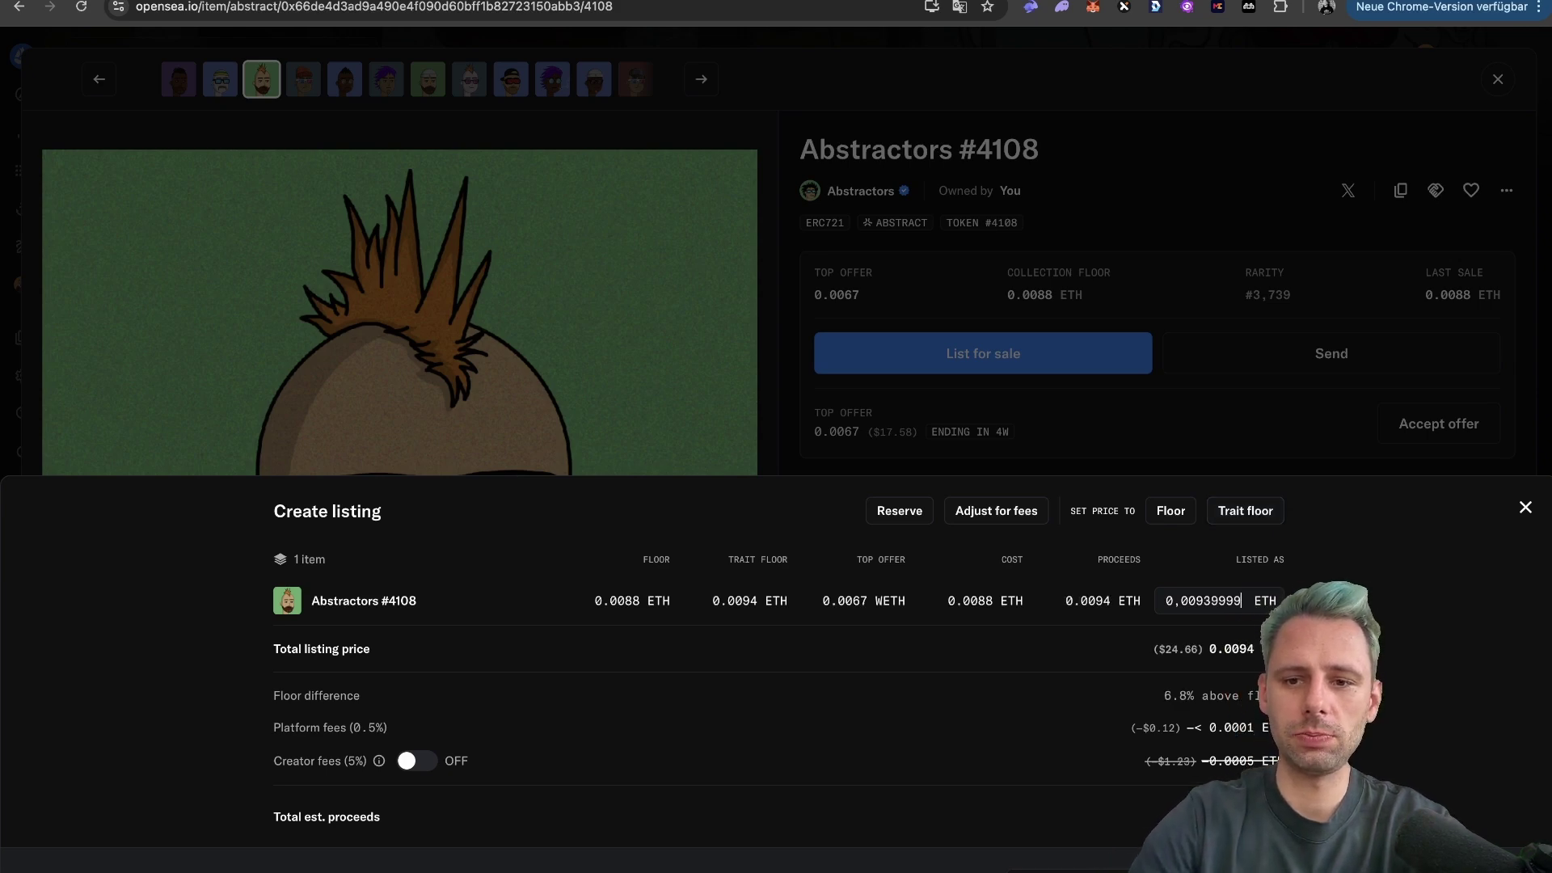
Step: Set the listing duration to 30 days and leave creator fees off
click(1074, 845)
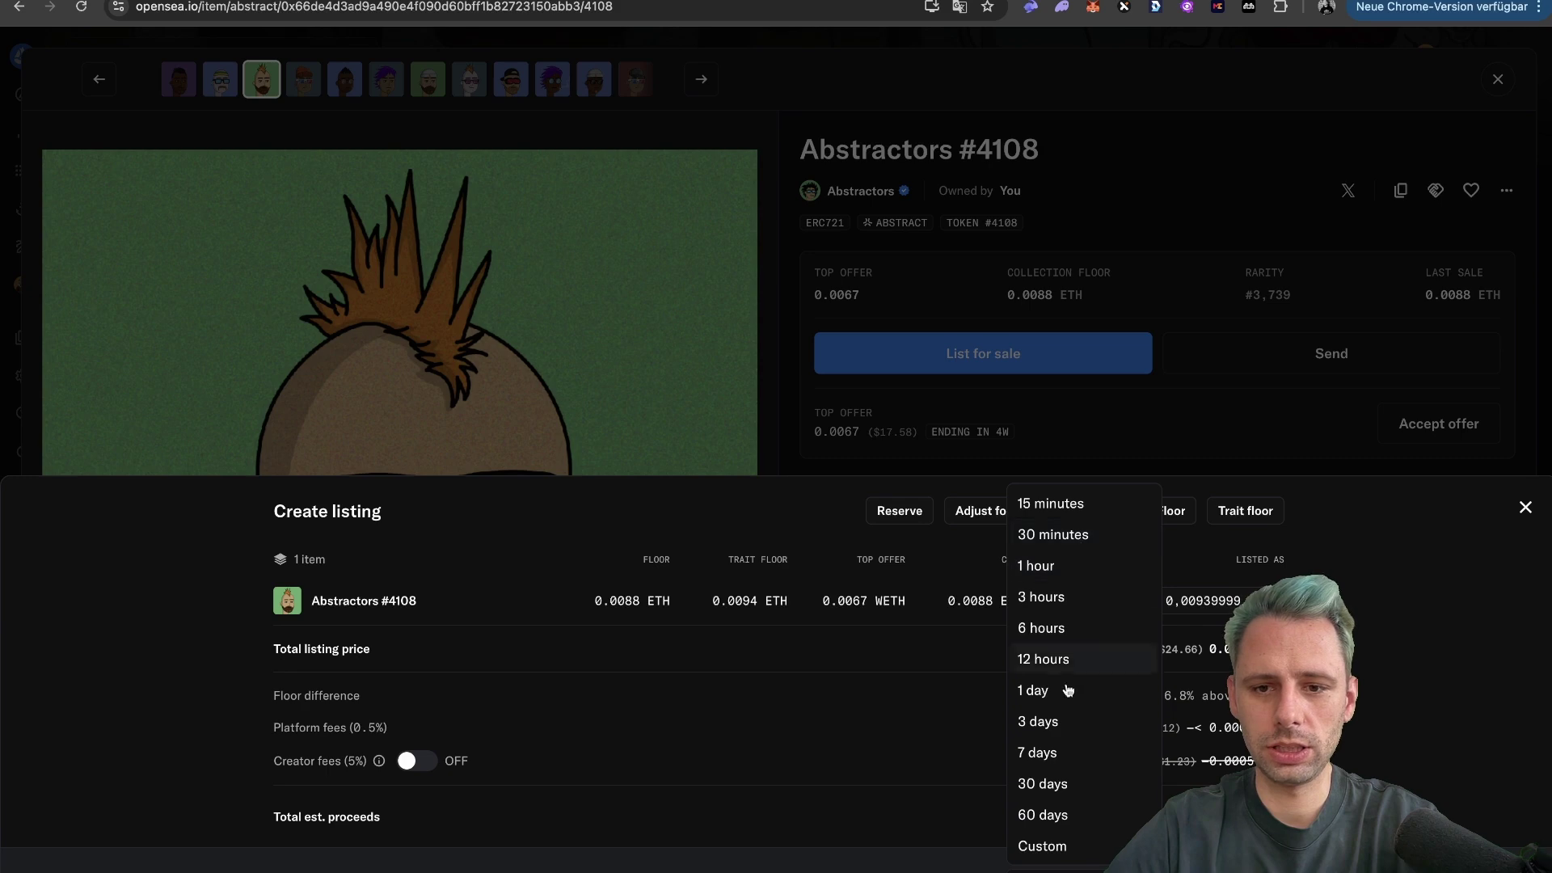
click(1071, 784)
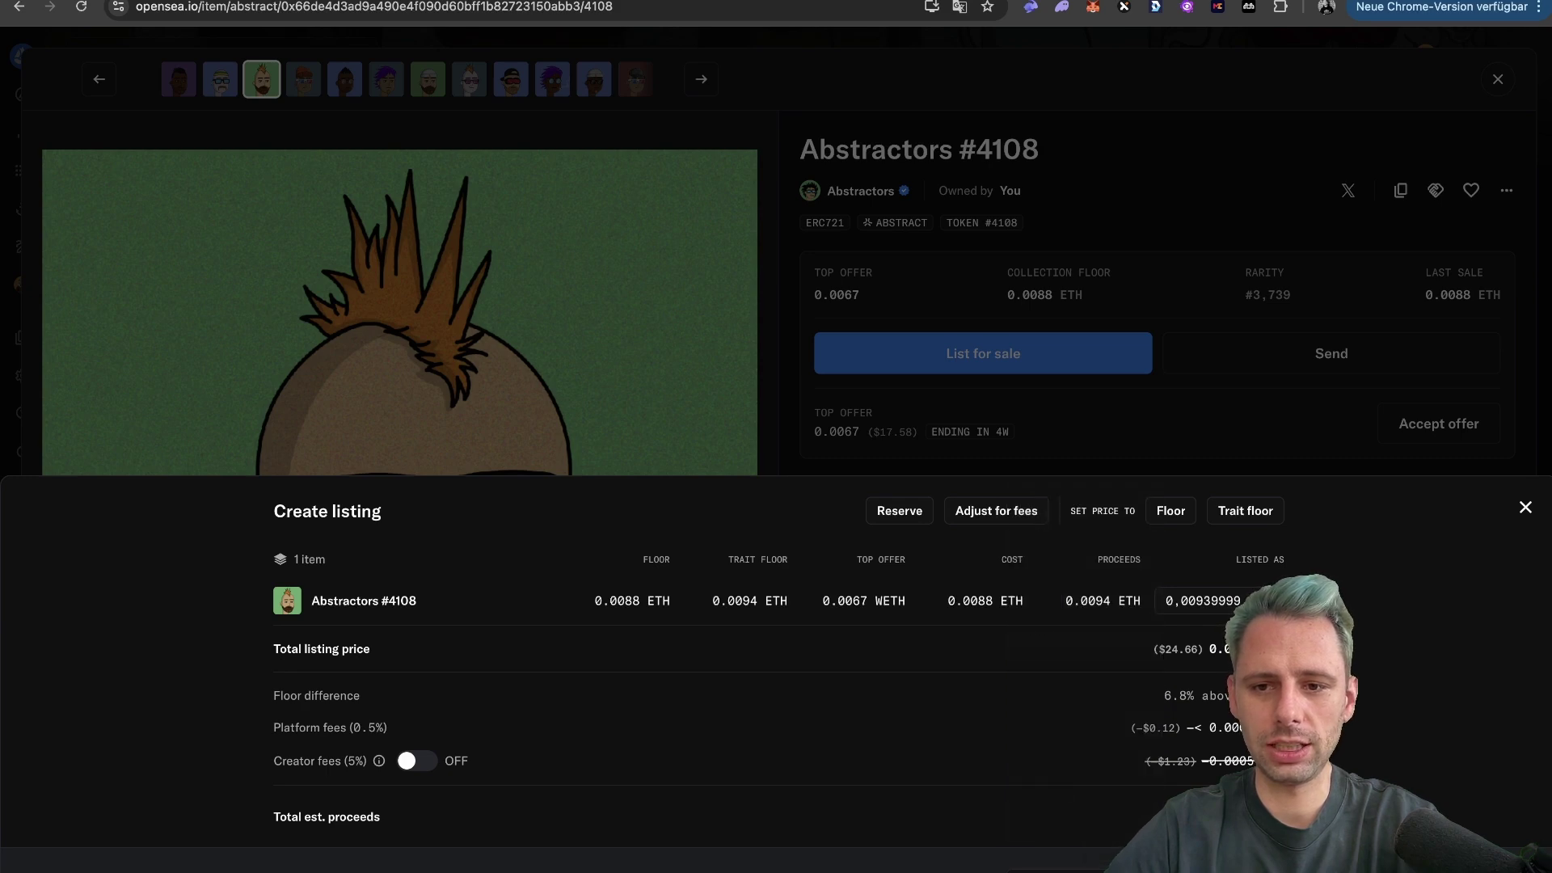
click(429, 765)
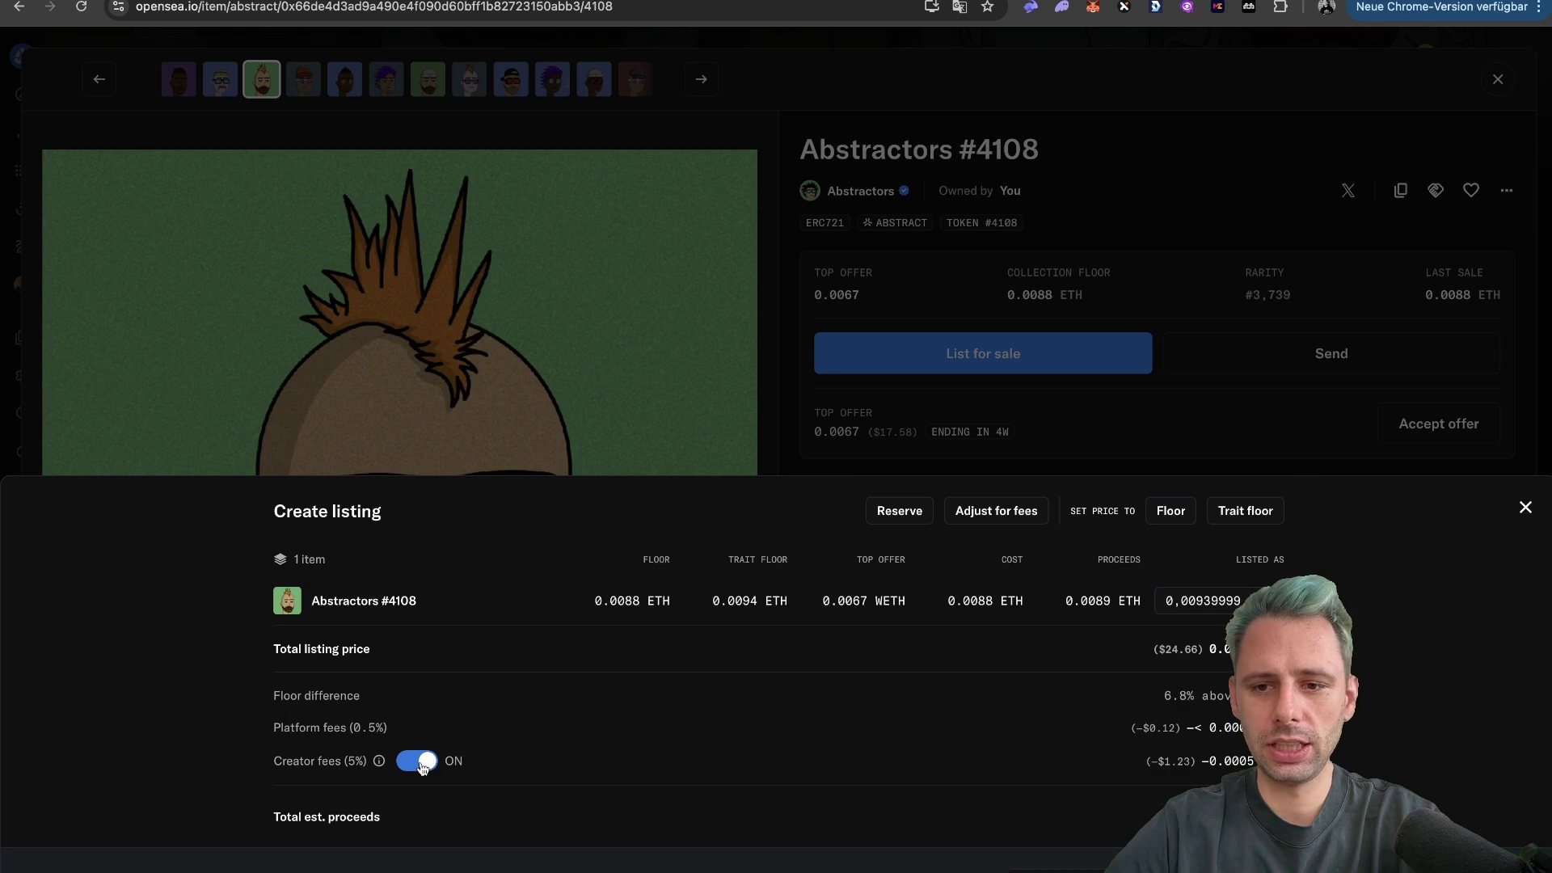
click(423, 768)
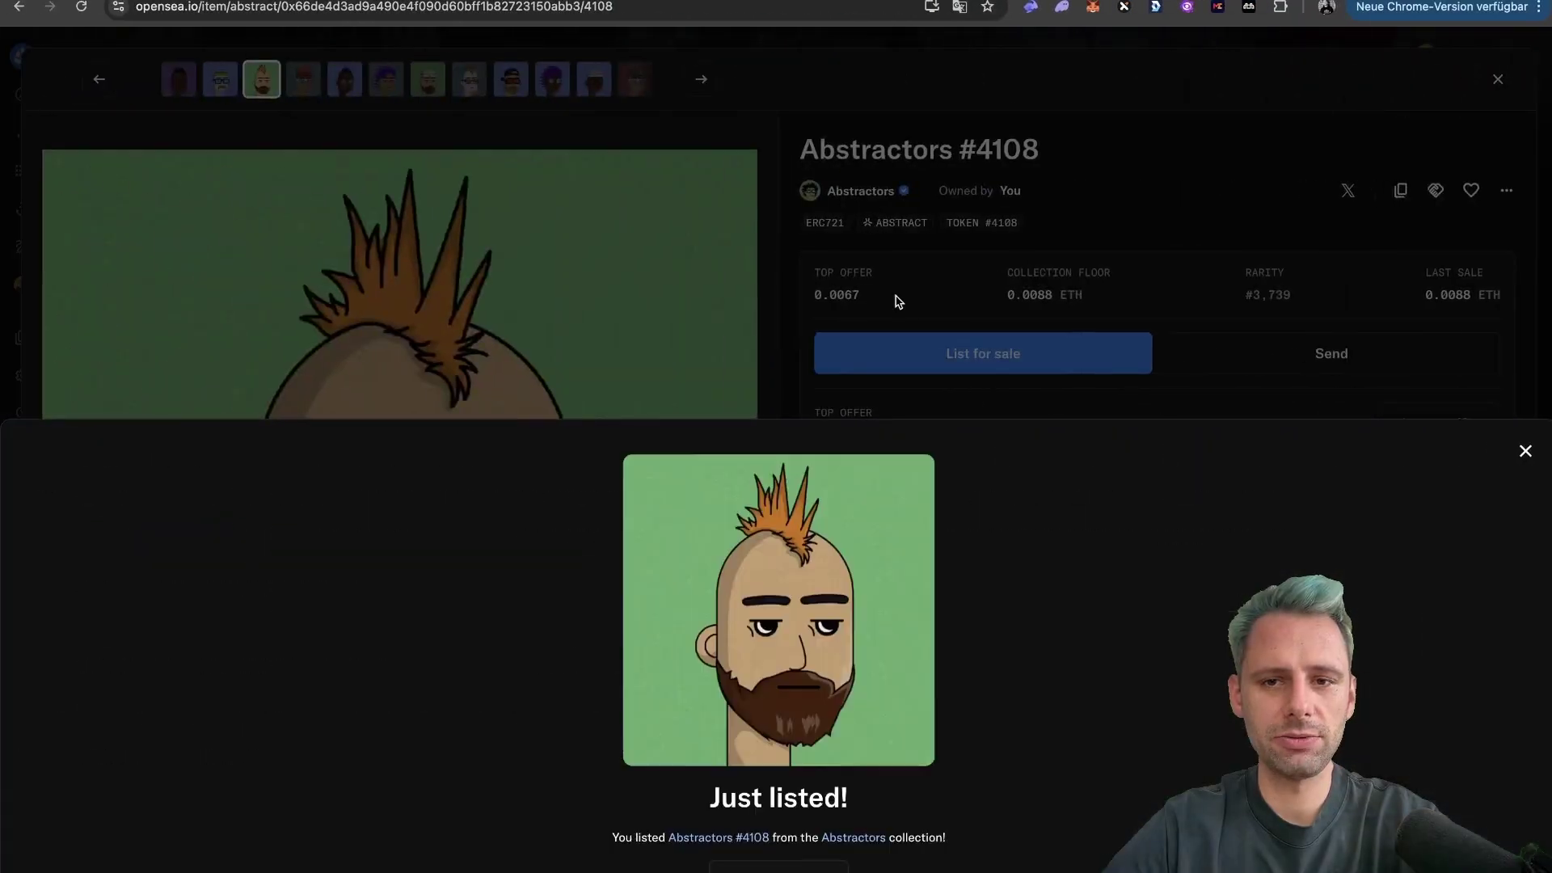
Step: From the rewards voyages, open the trending token list filtered to the Solana chain
click(1069, 225)
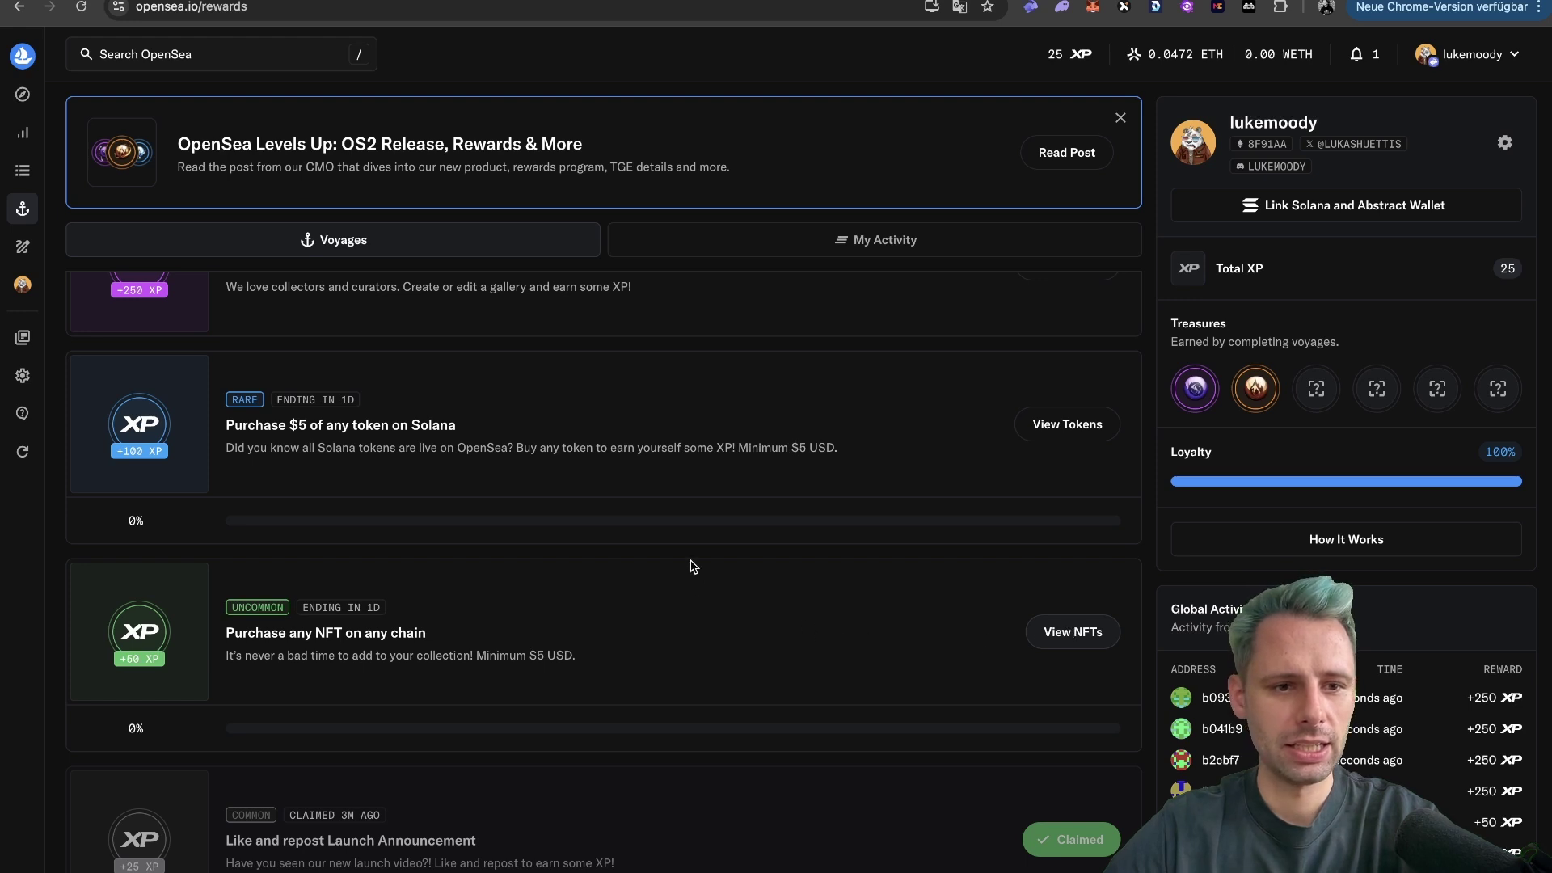
scroll(692, 564, up, 1)
scroll(691, 563, down, 1)
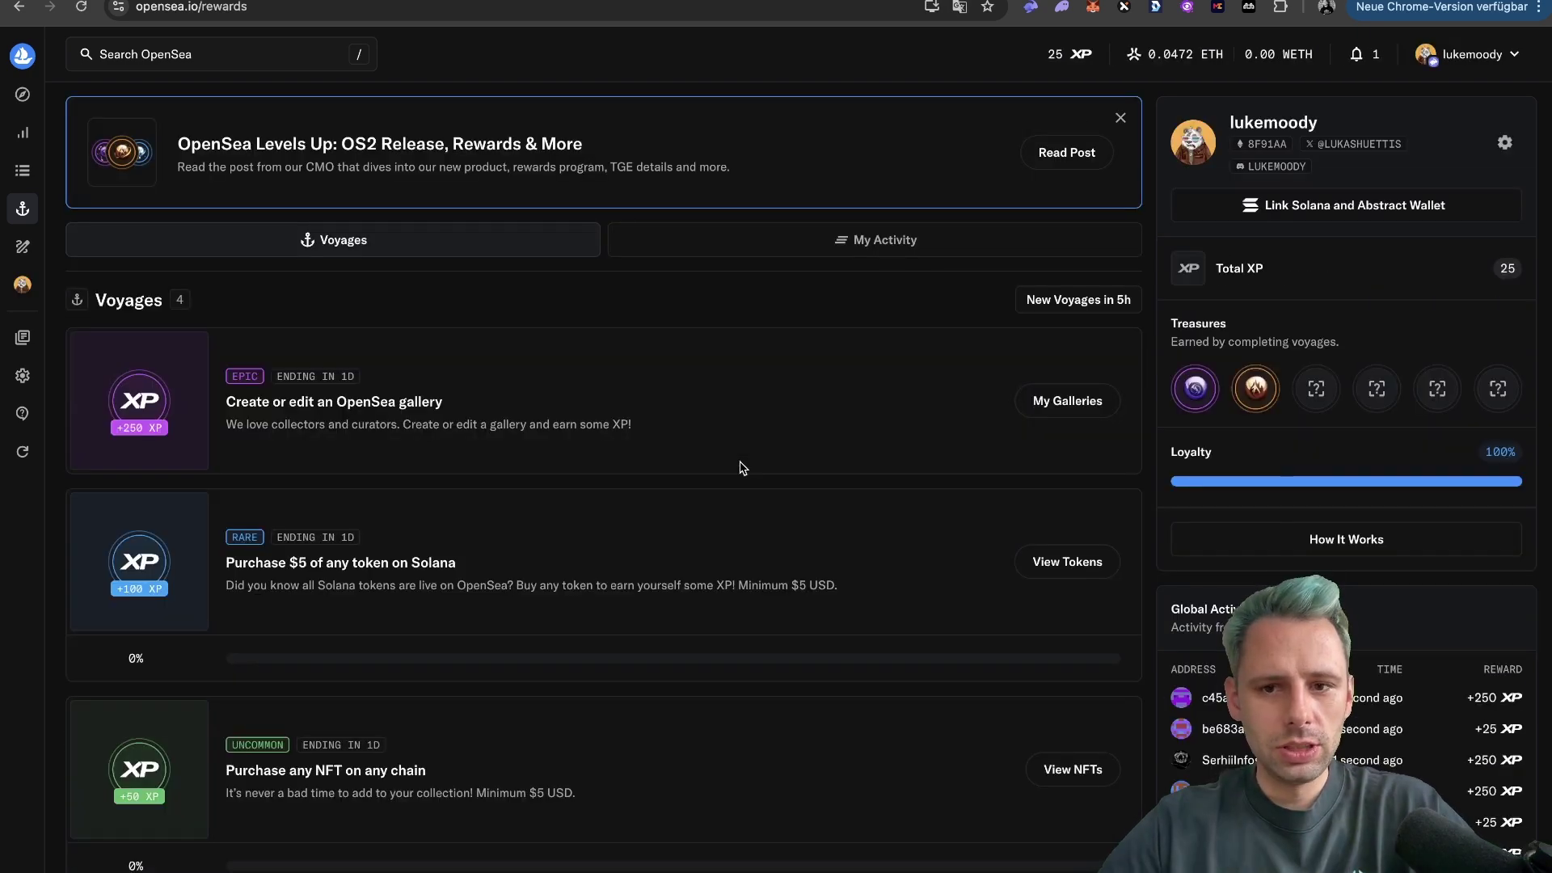
scroll(519, 606, down, 2)
click(1075, 623)
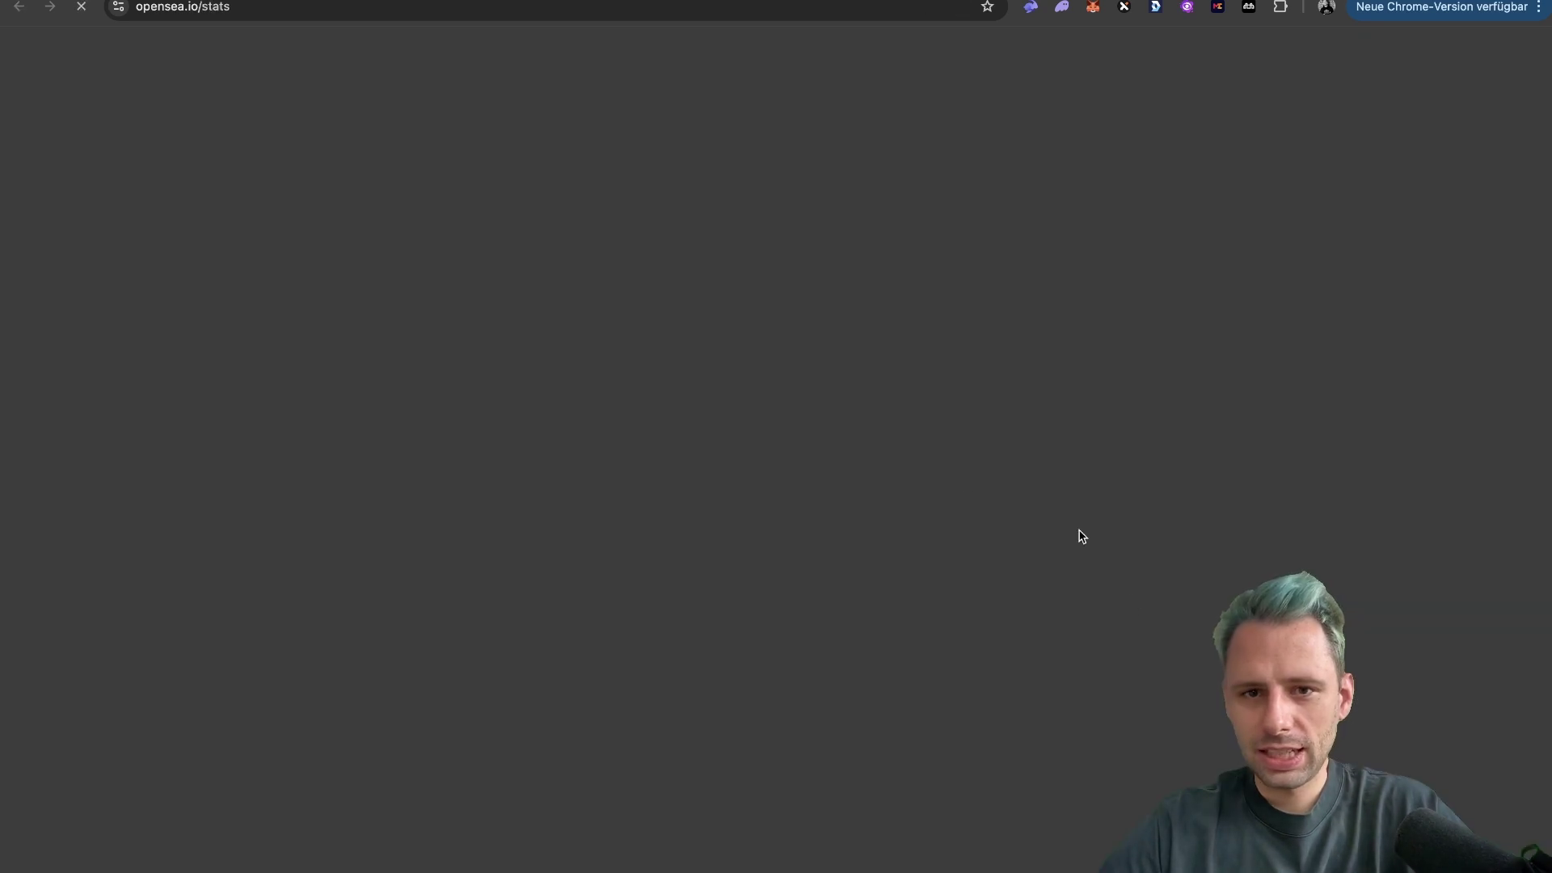
key(super+bracketleft)
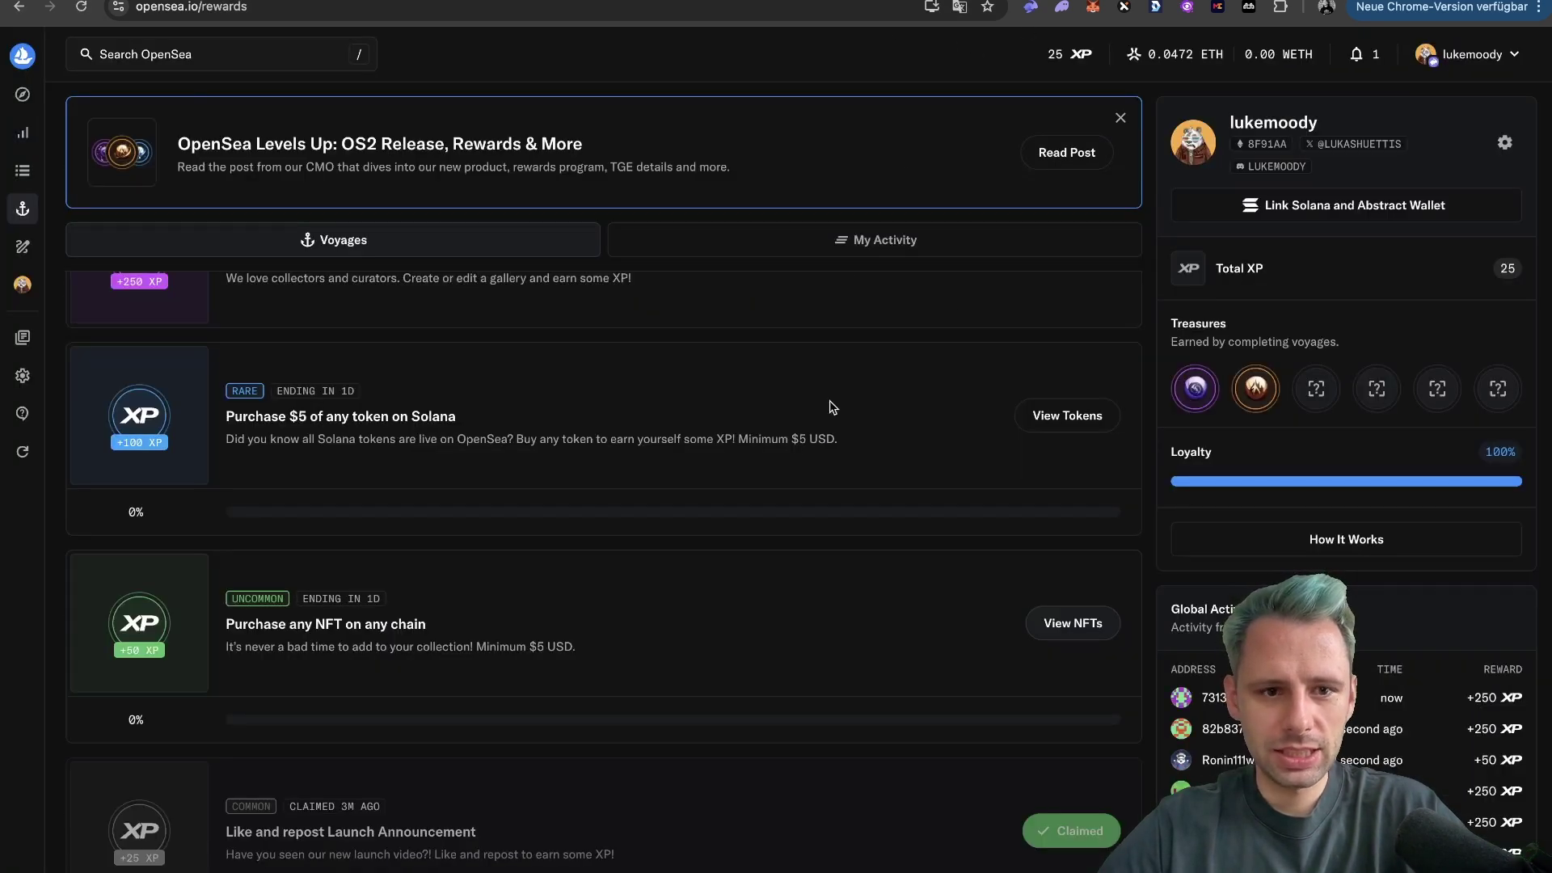
scroll(578, 483, up, 1)
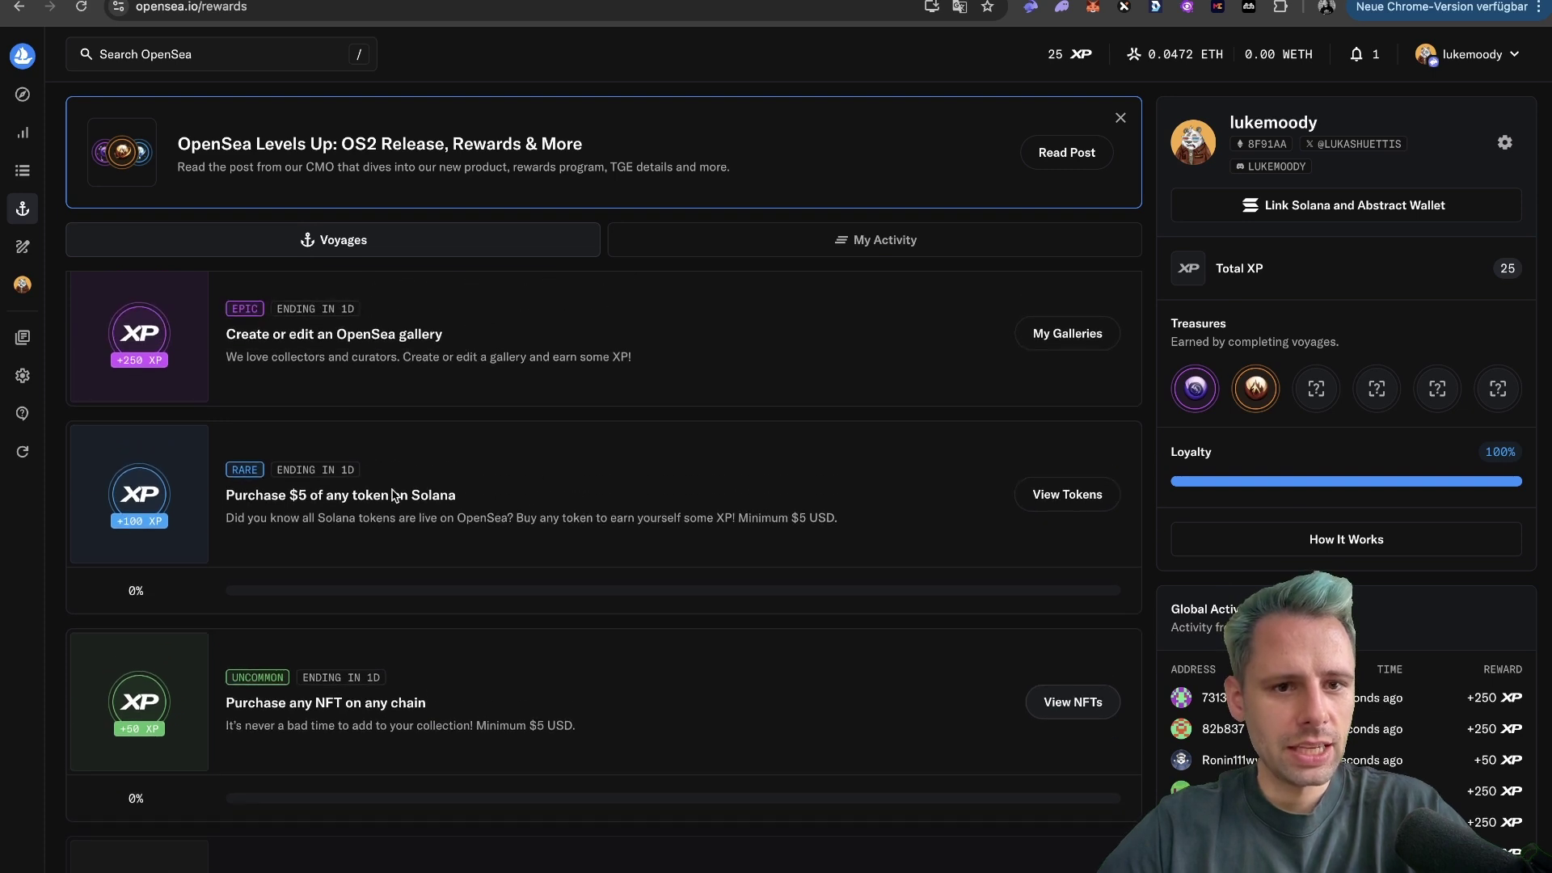
scroll(390, 494, up, 1)
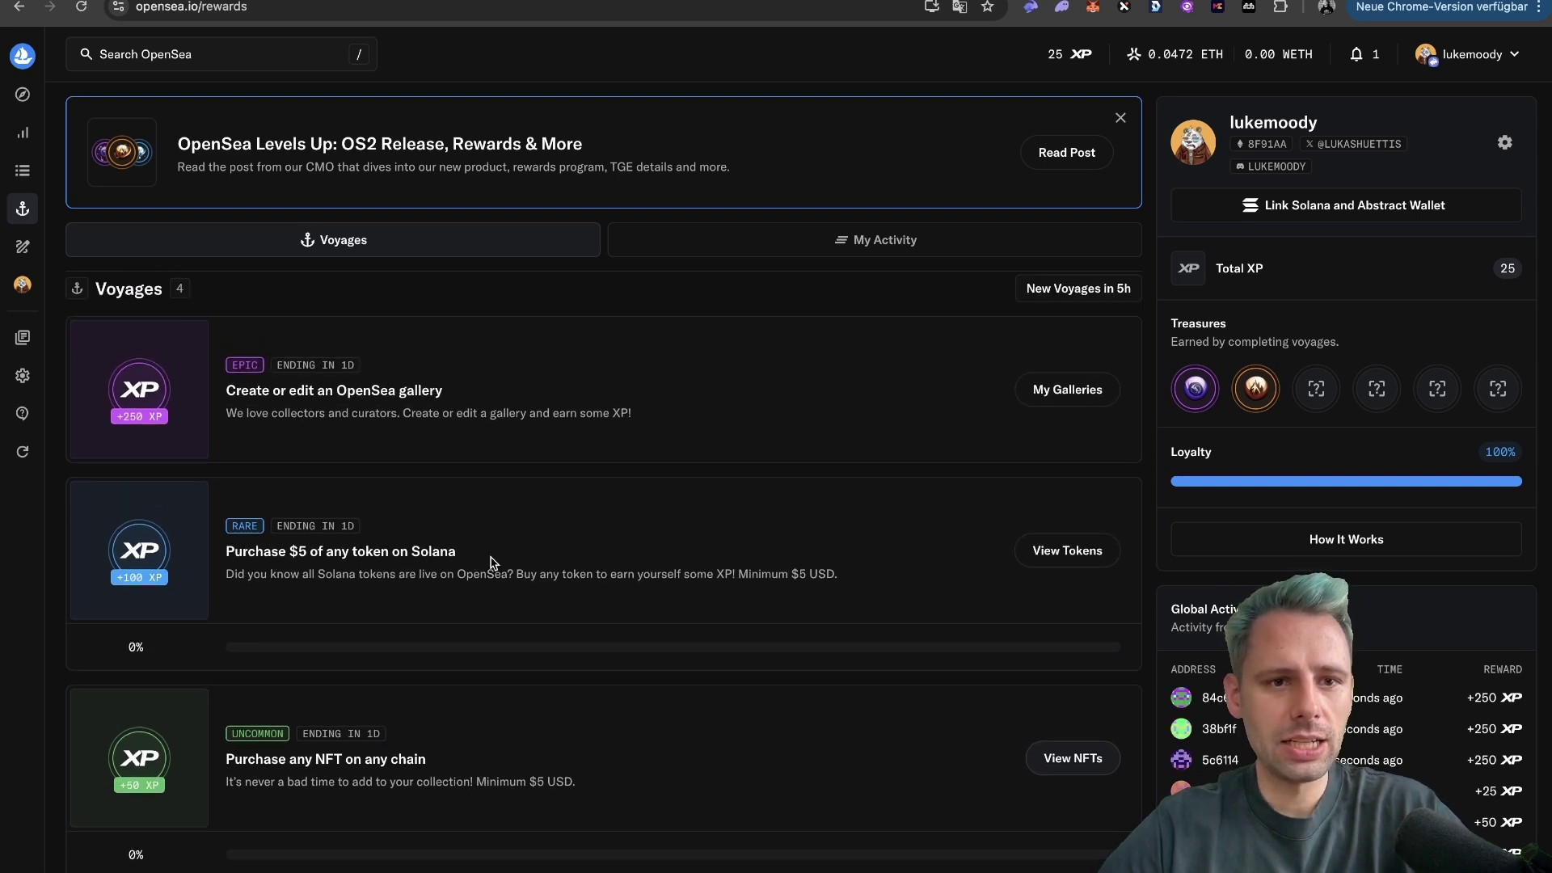
click(1071, 551)
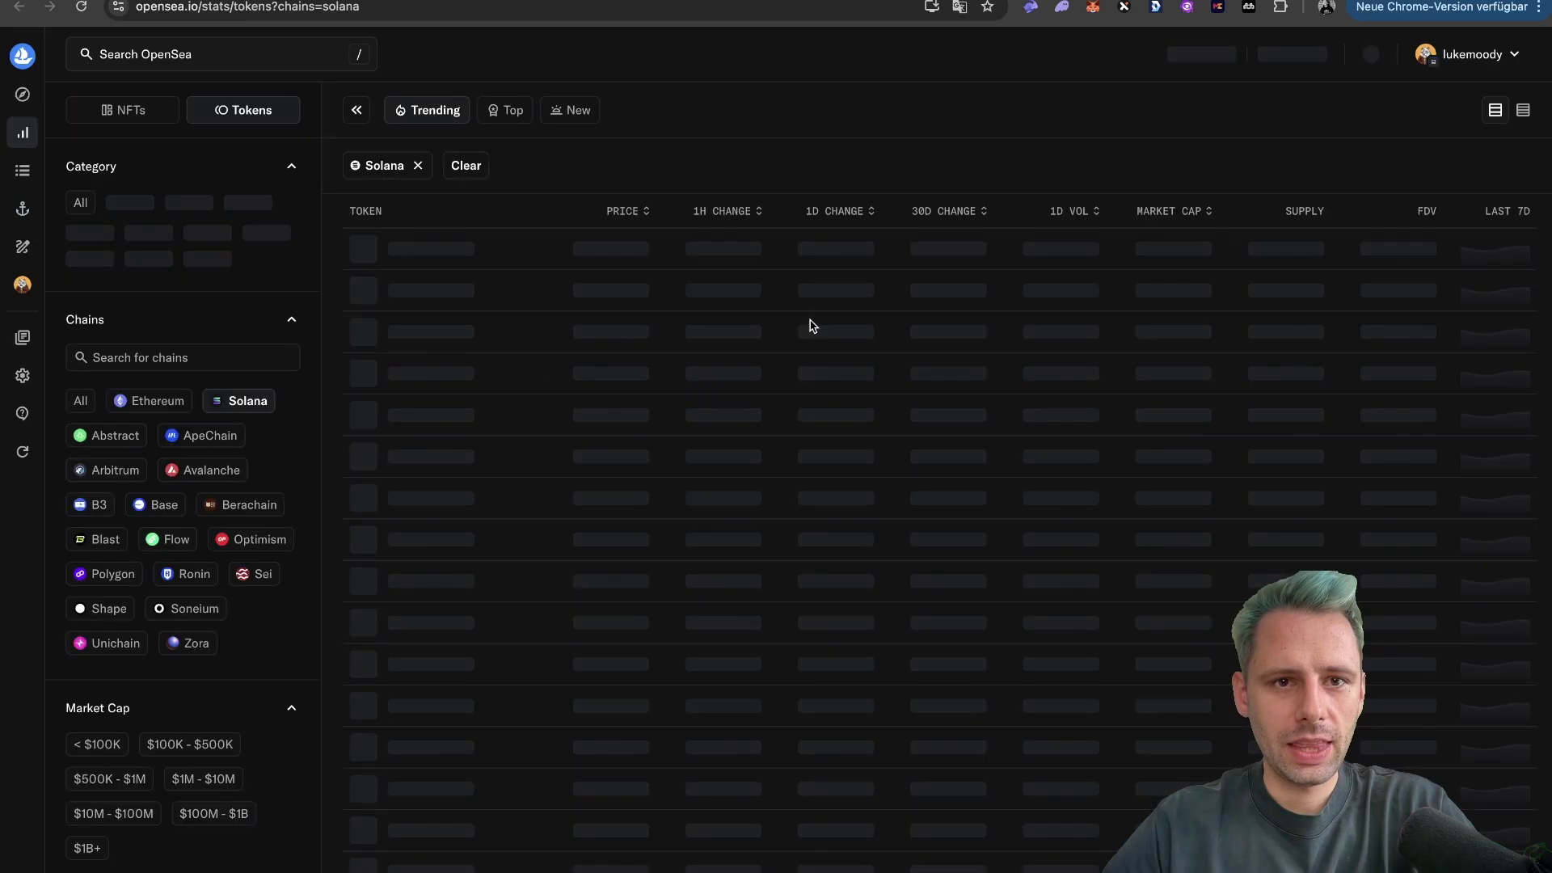
Step: Search for 'pengu' and open the Pudgy Penguins PENGU token page
click(239, 53)
text(pengu)
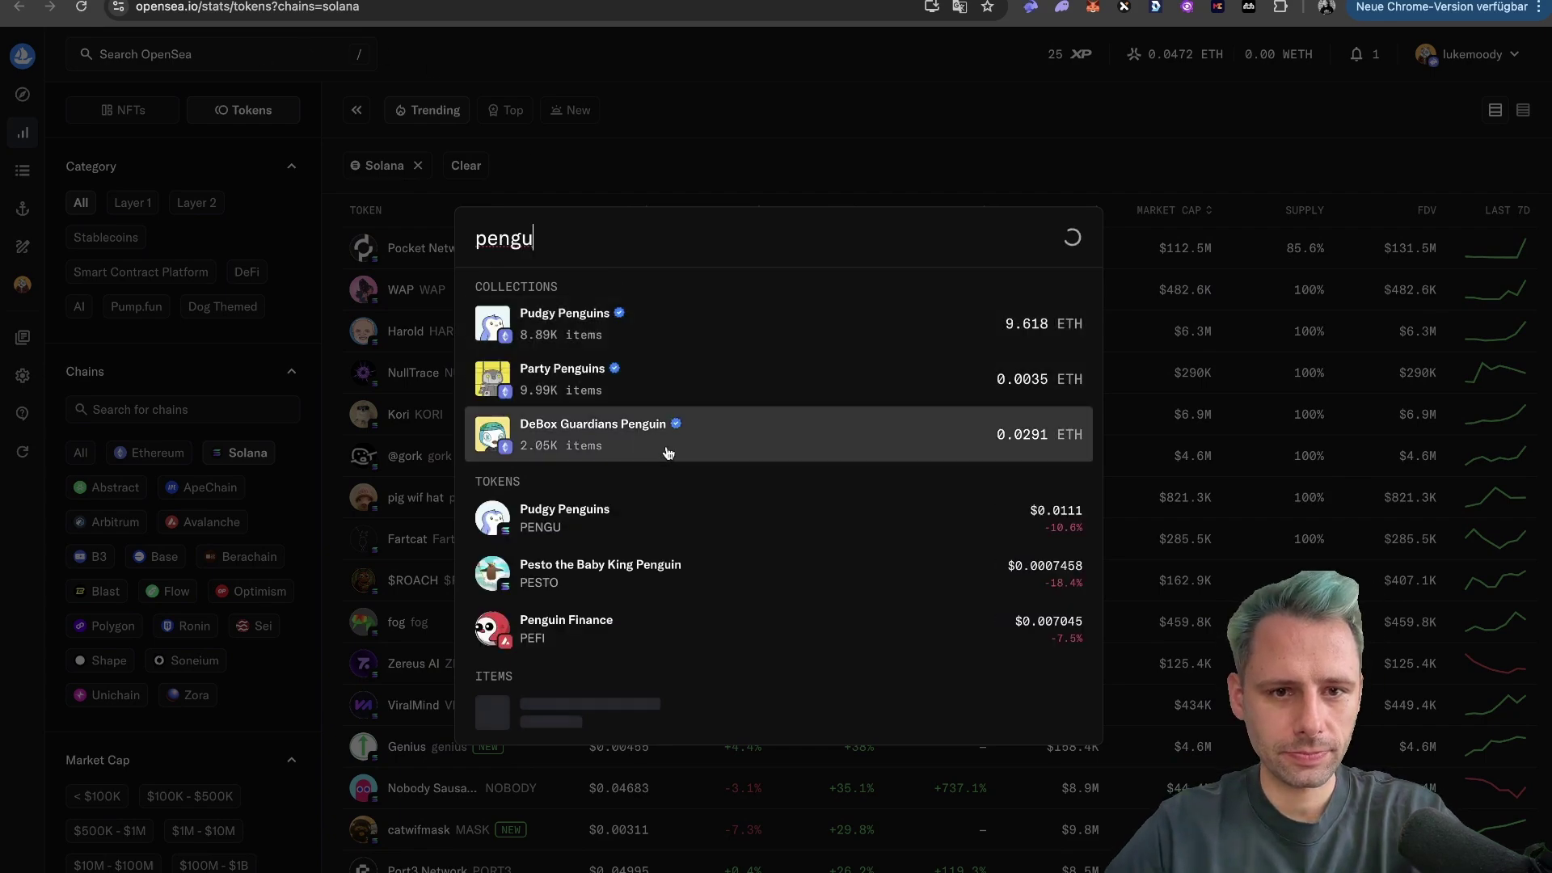
scroll(668, 452, down, 1)
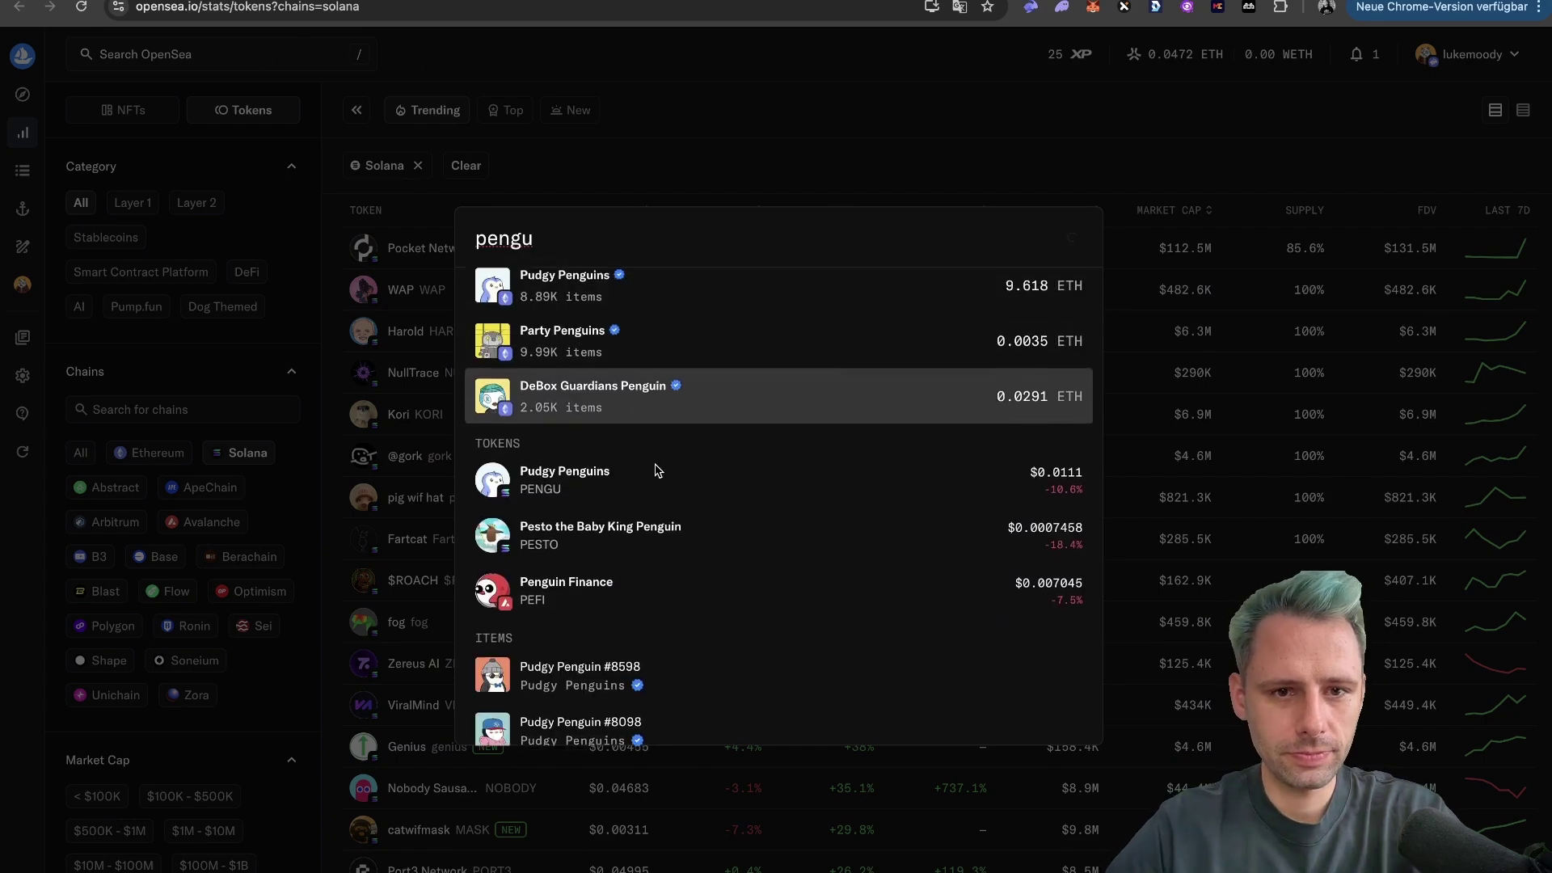
click(613, 484)
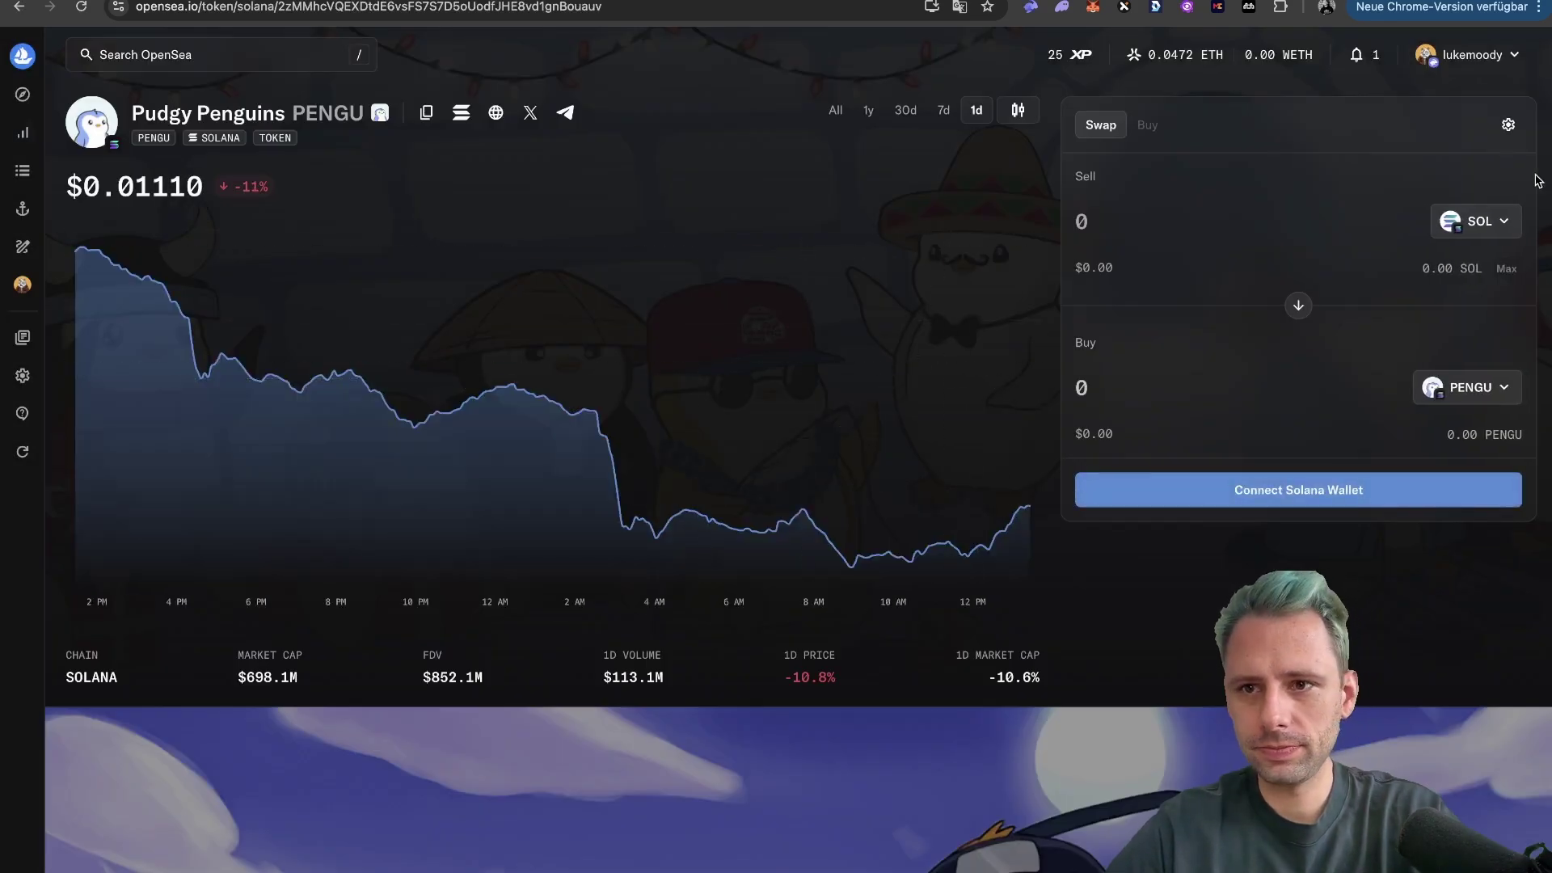
Step: Connect the Phantom Solana wallet, agree to the terms, and sign in
click(1315, 495)
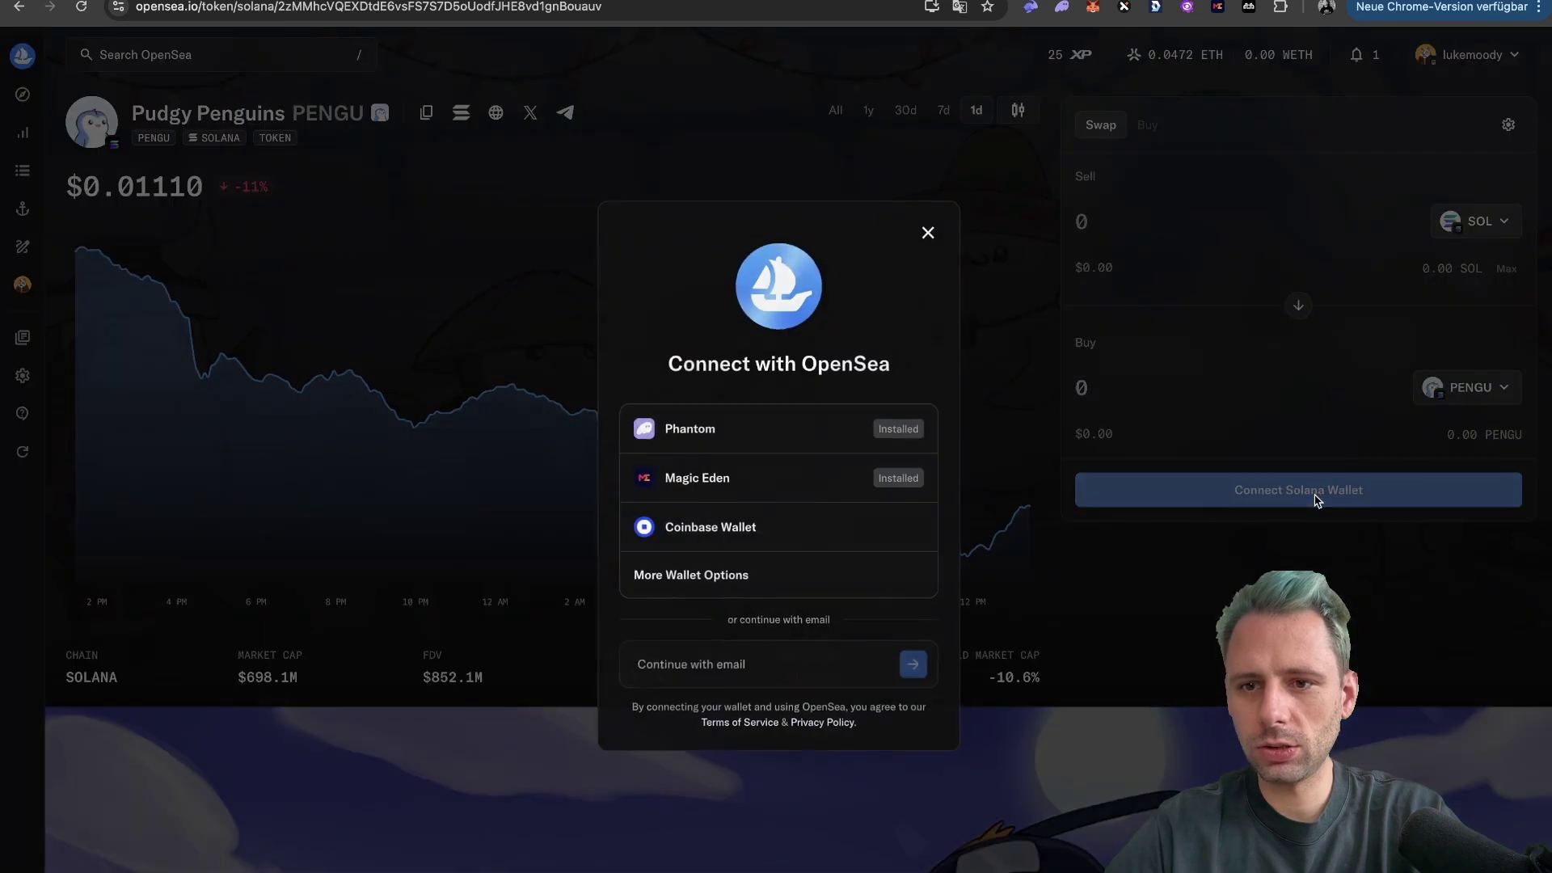
click(716, 433)
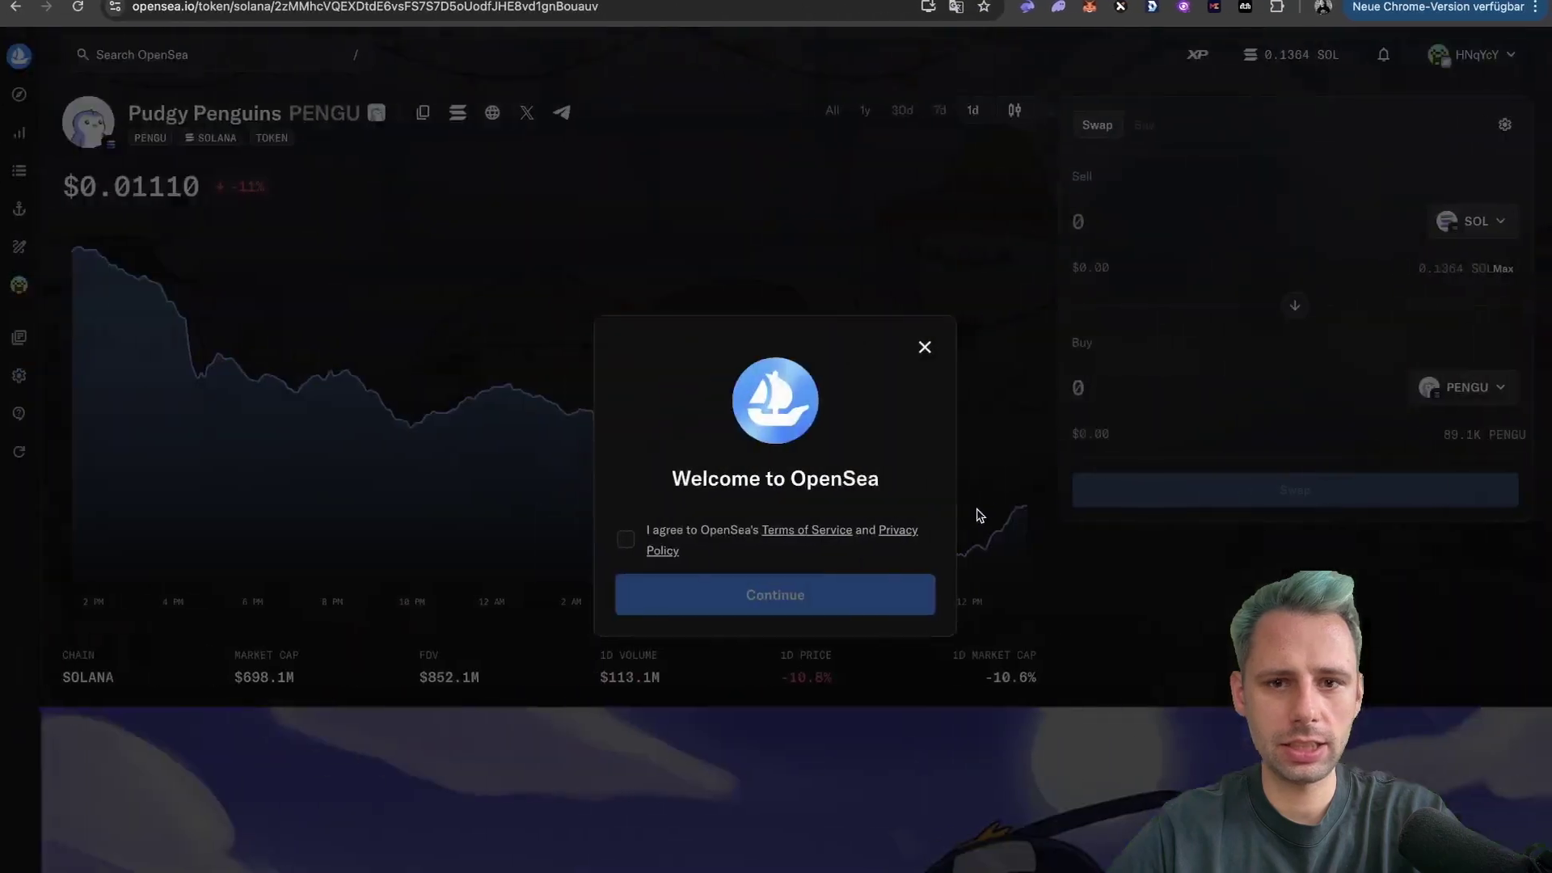
click(629, 539)
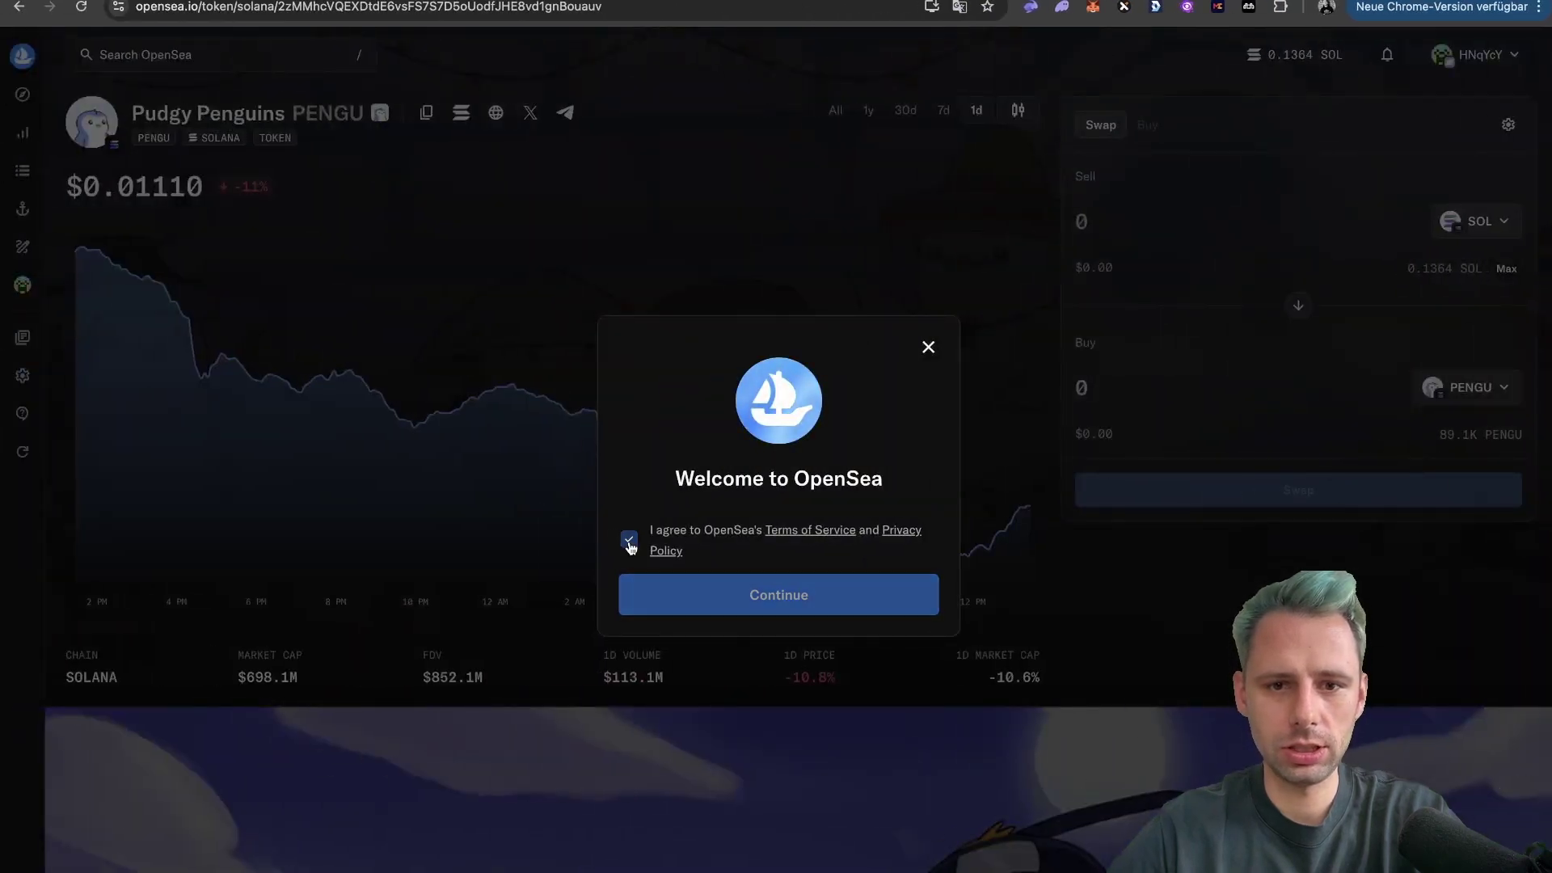
click(814, 593)
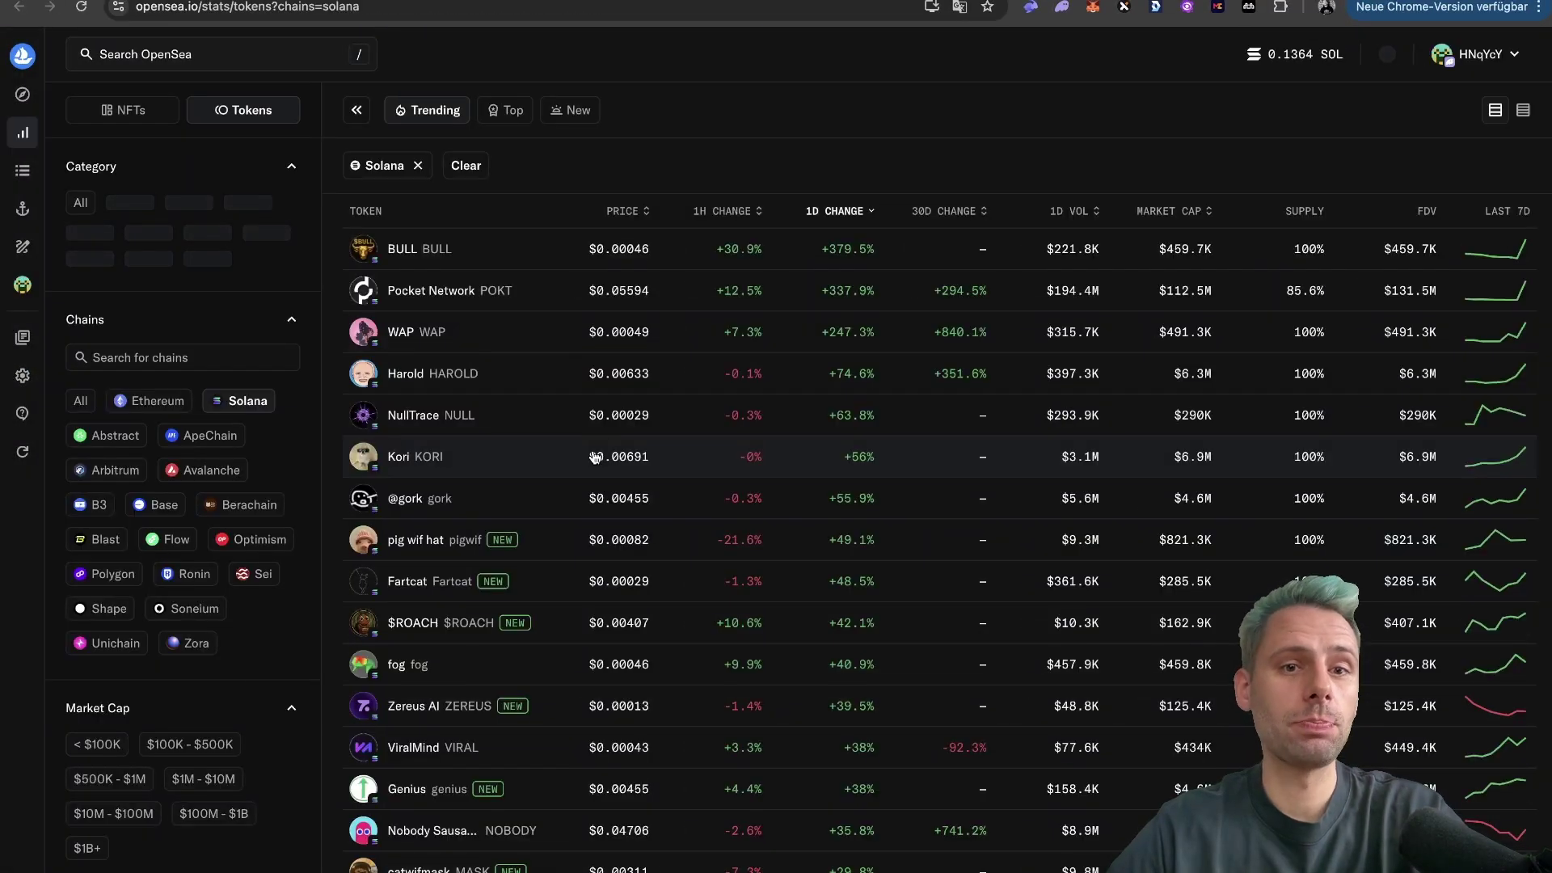
Step: Open the PENGU token page and swap 0.04 SOL for about 591.58 PENGU
text(/pengu)
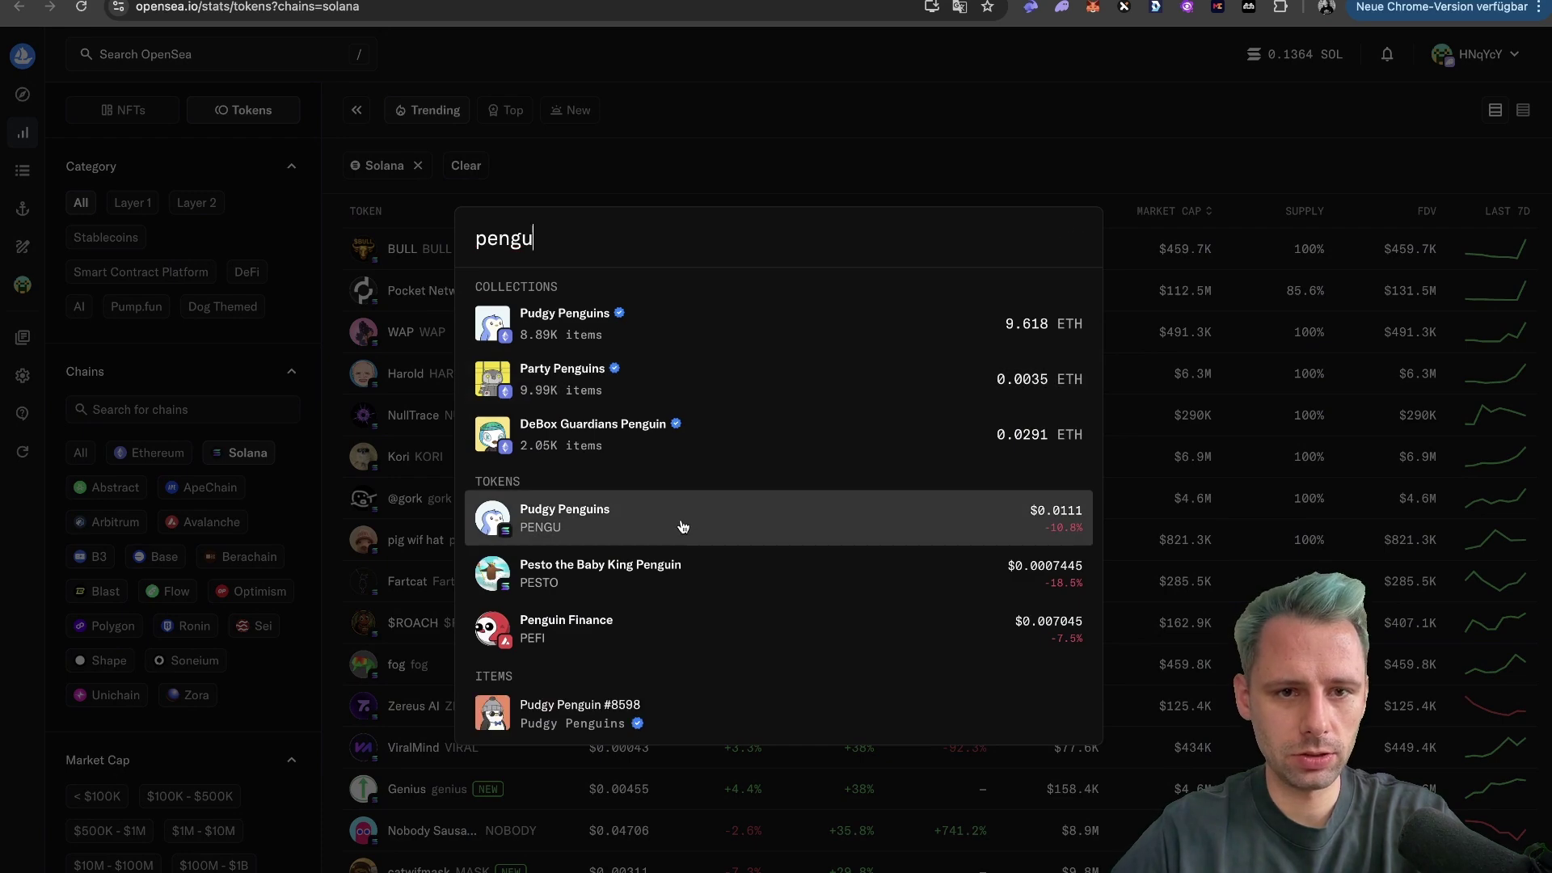
click(683, 525)
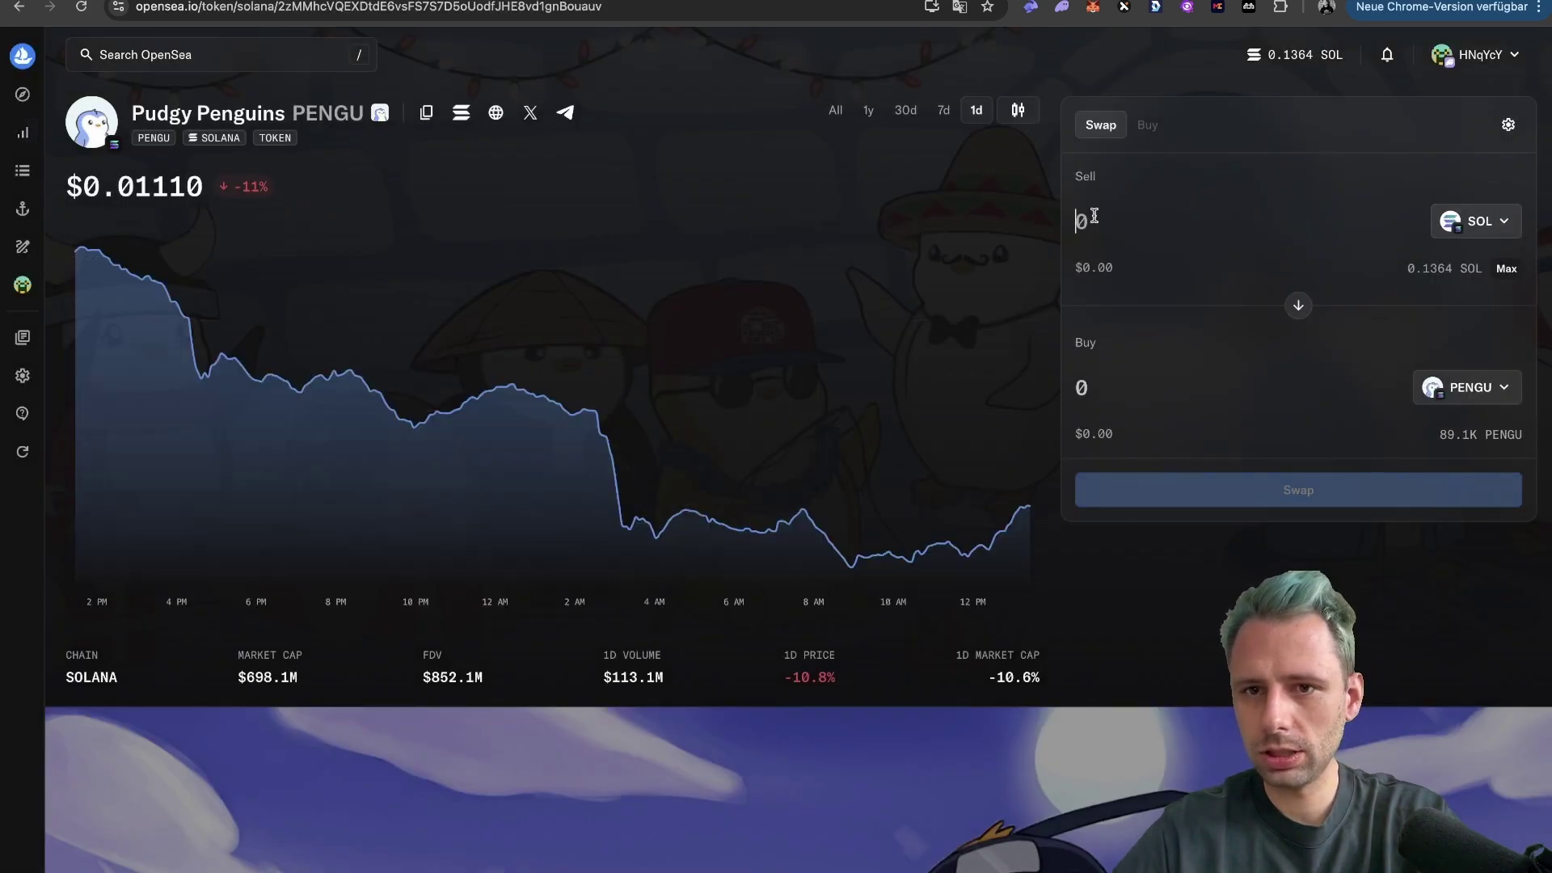
text(0.00)
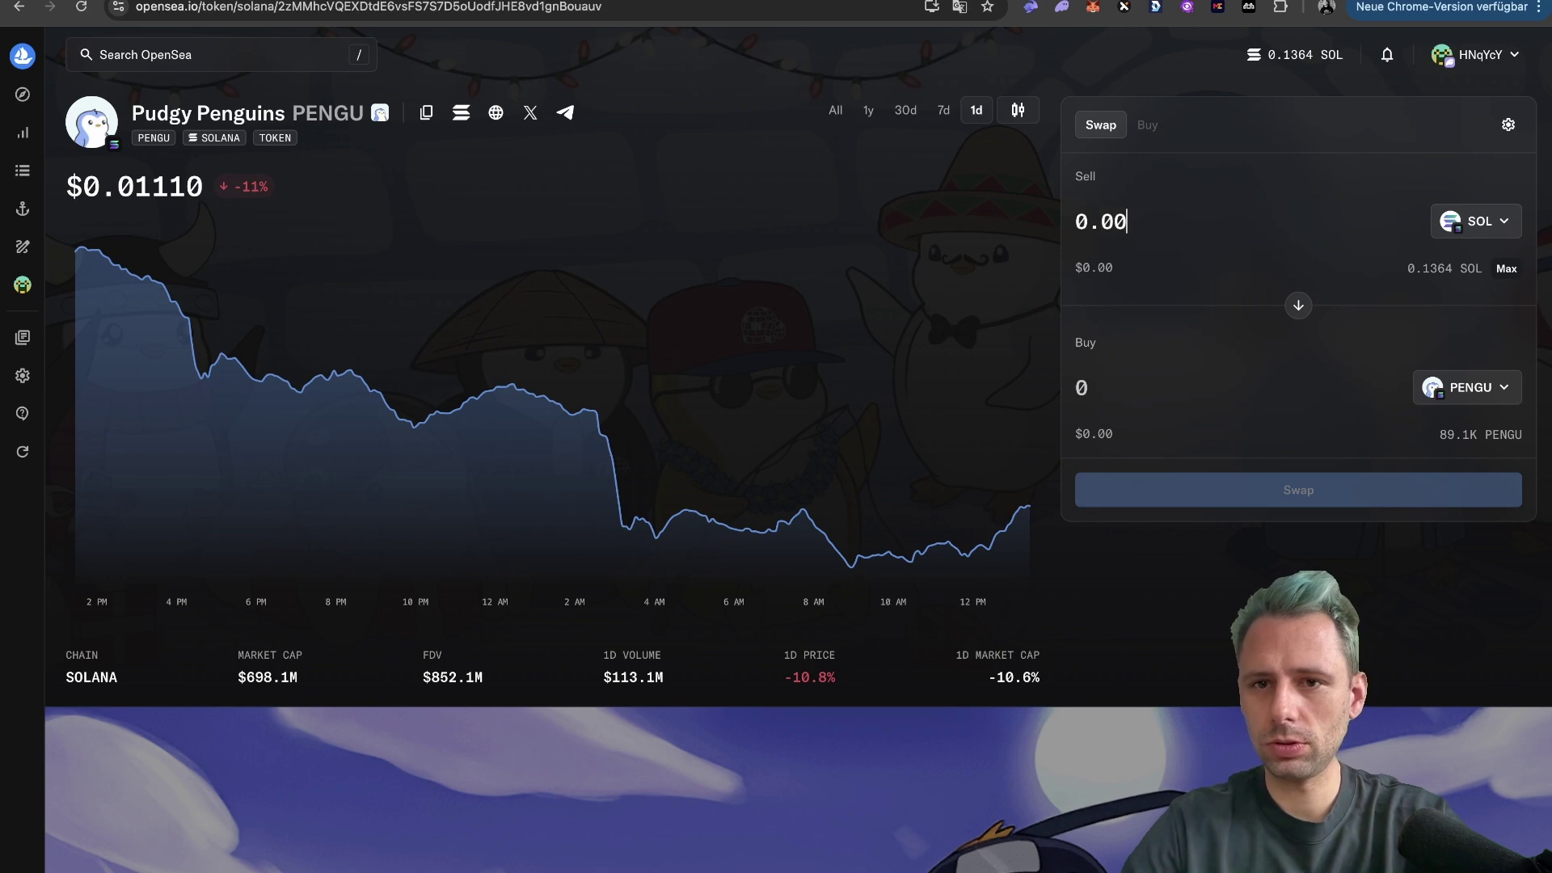
text(5)
key(BackSpace)
key(BackSpace)
text(4)
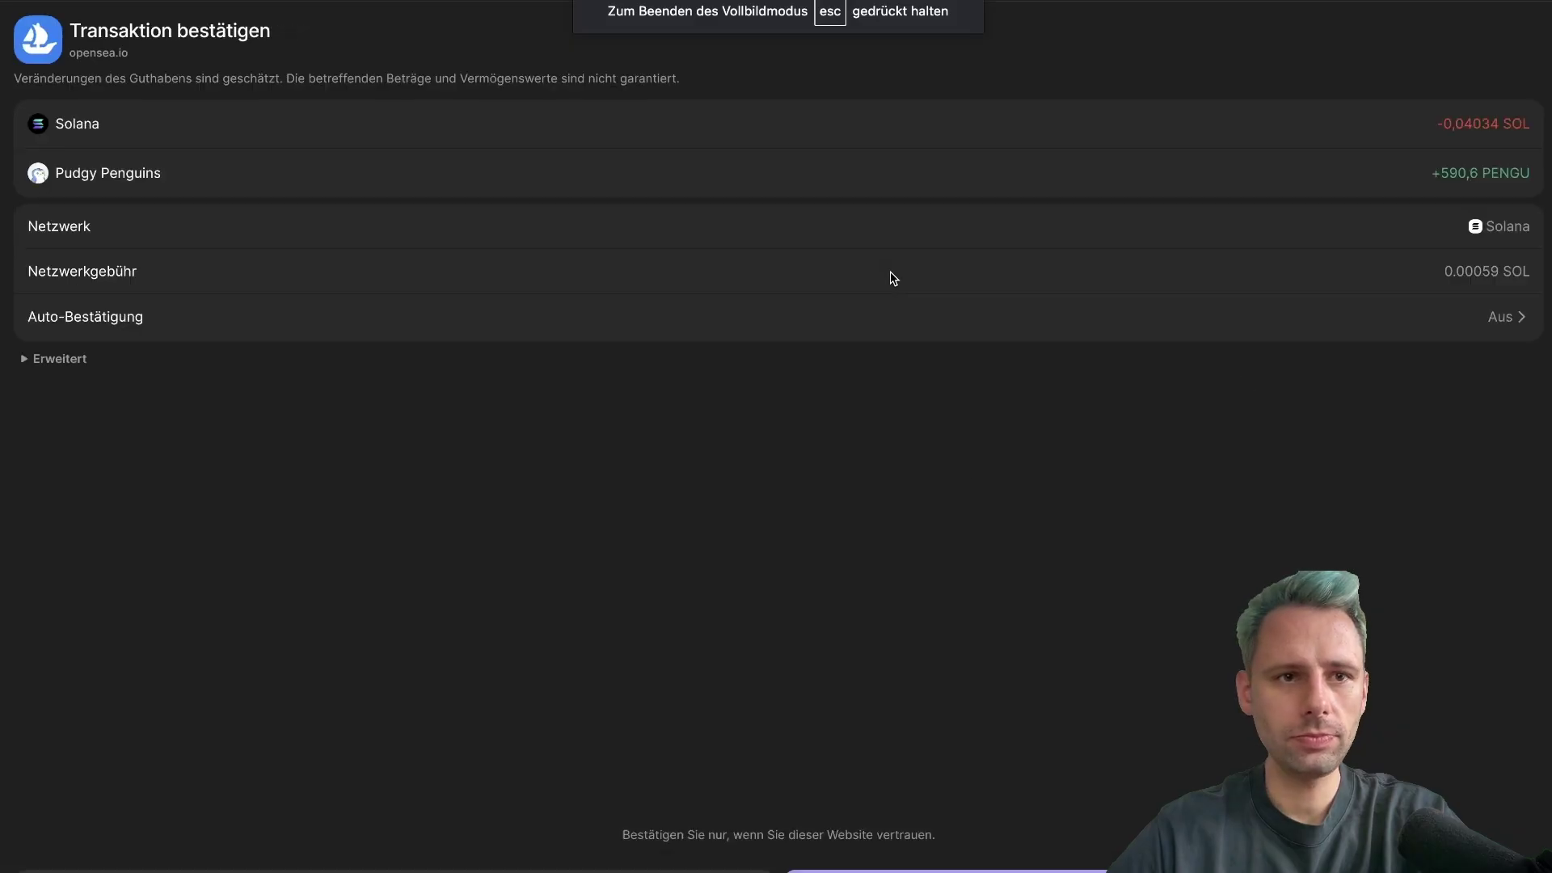
key(Return)
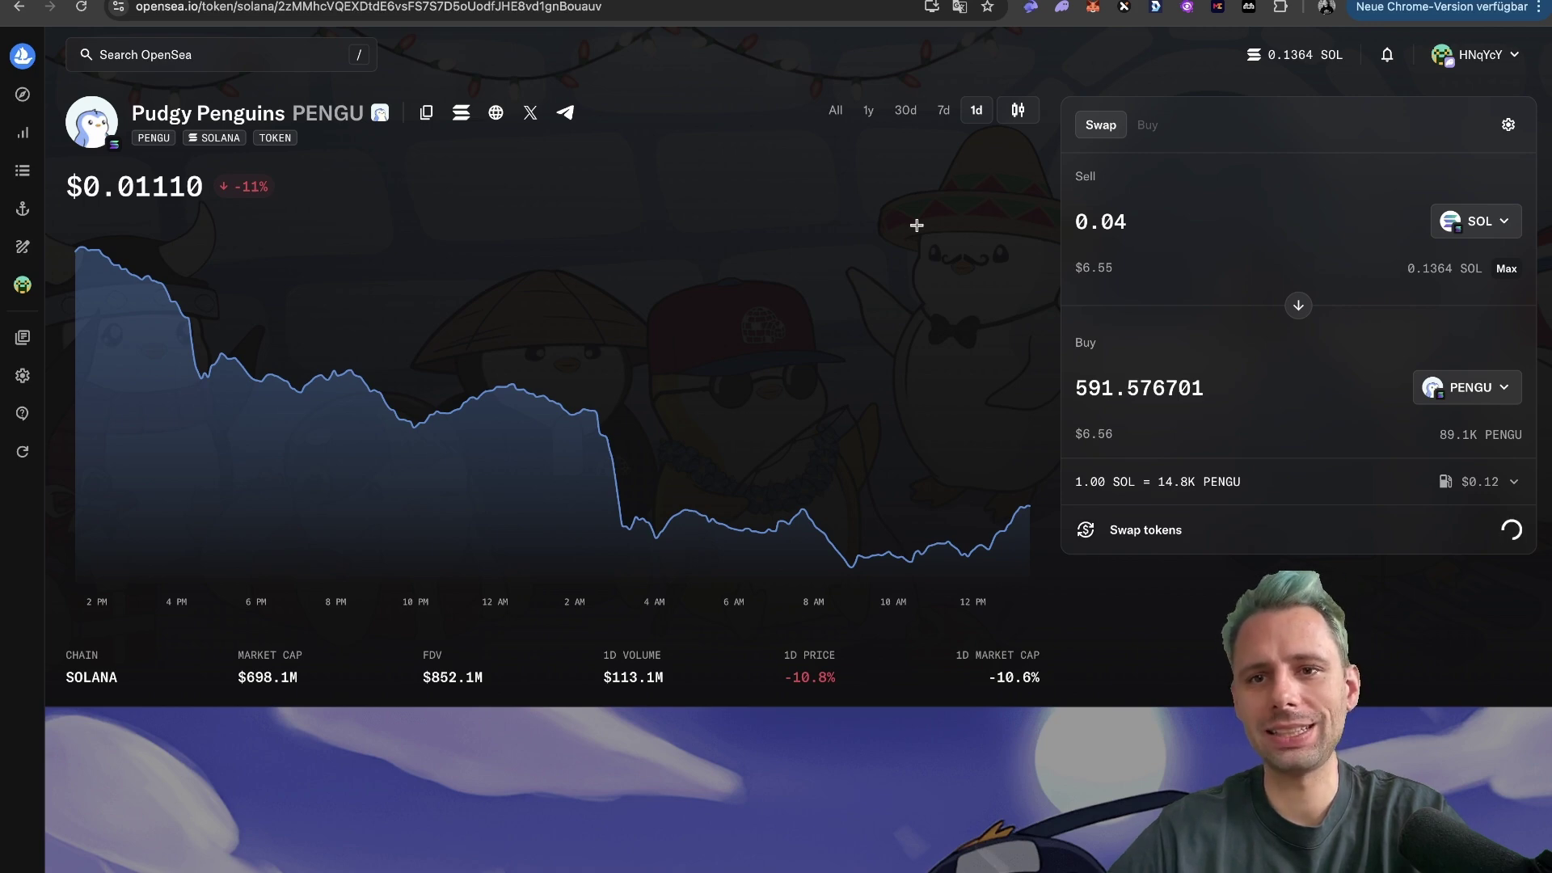
Step: Claim the 100 XP reward for the 'Purchase $5 of any token on Solana' voyage
click(809, 1)
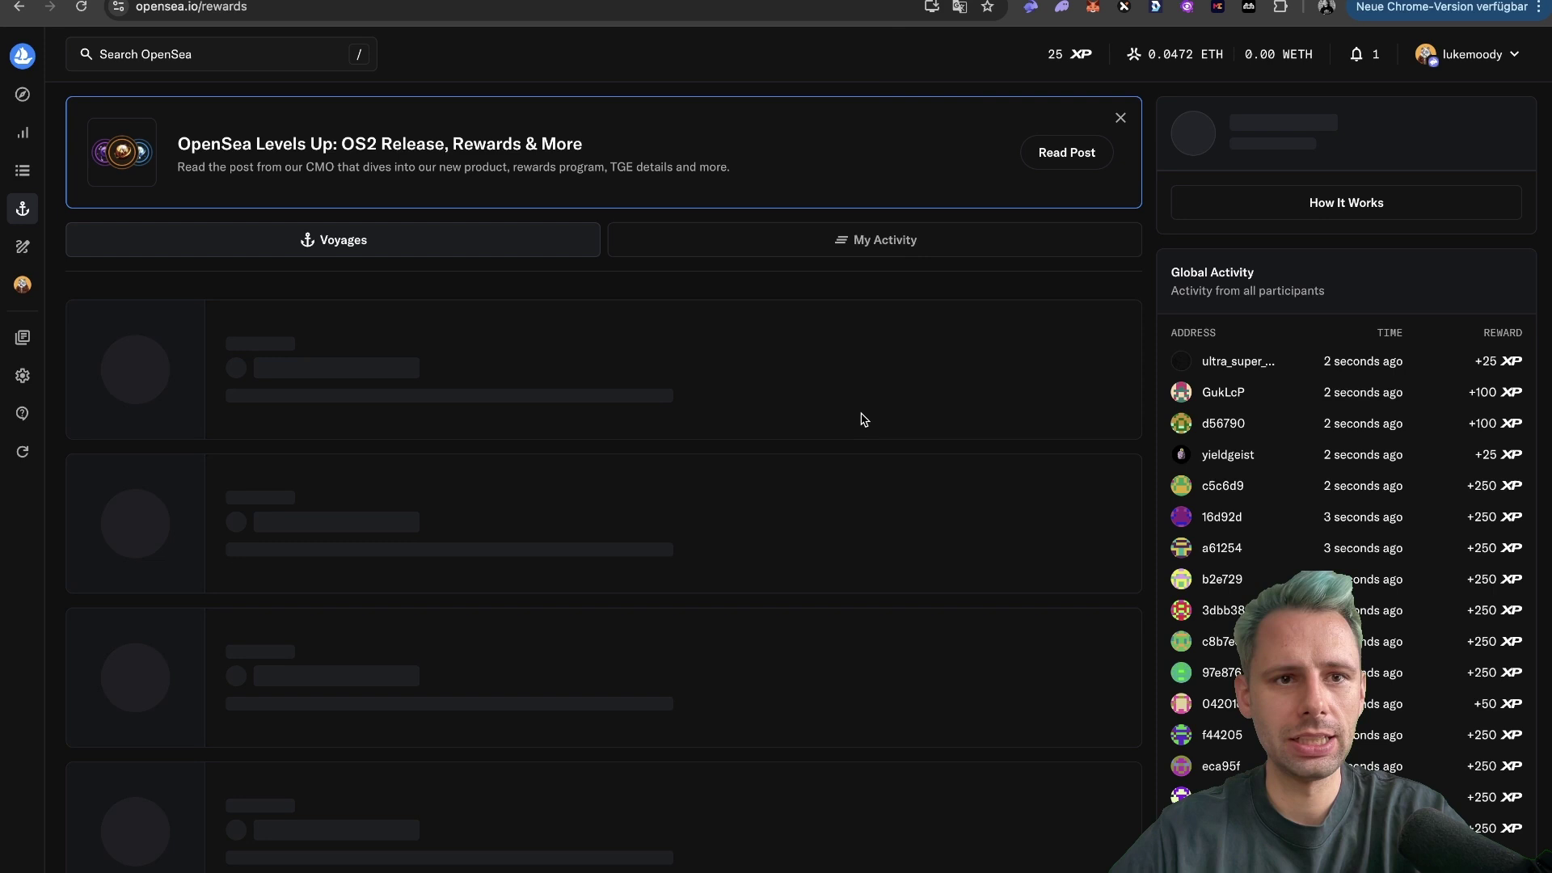
click(1498, 55)
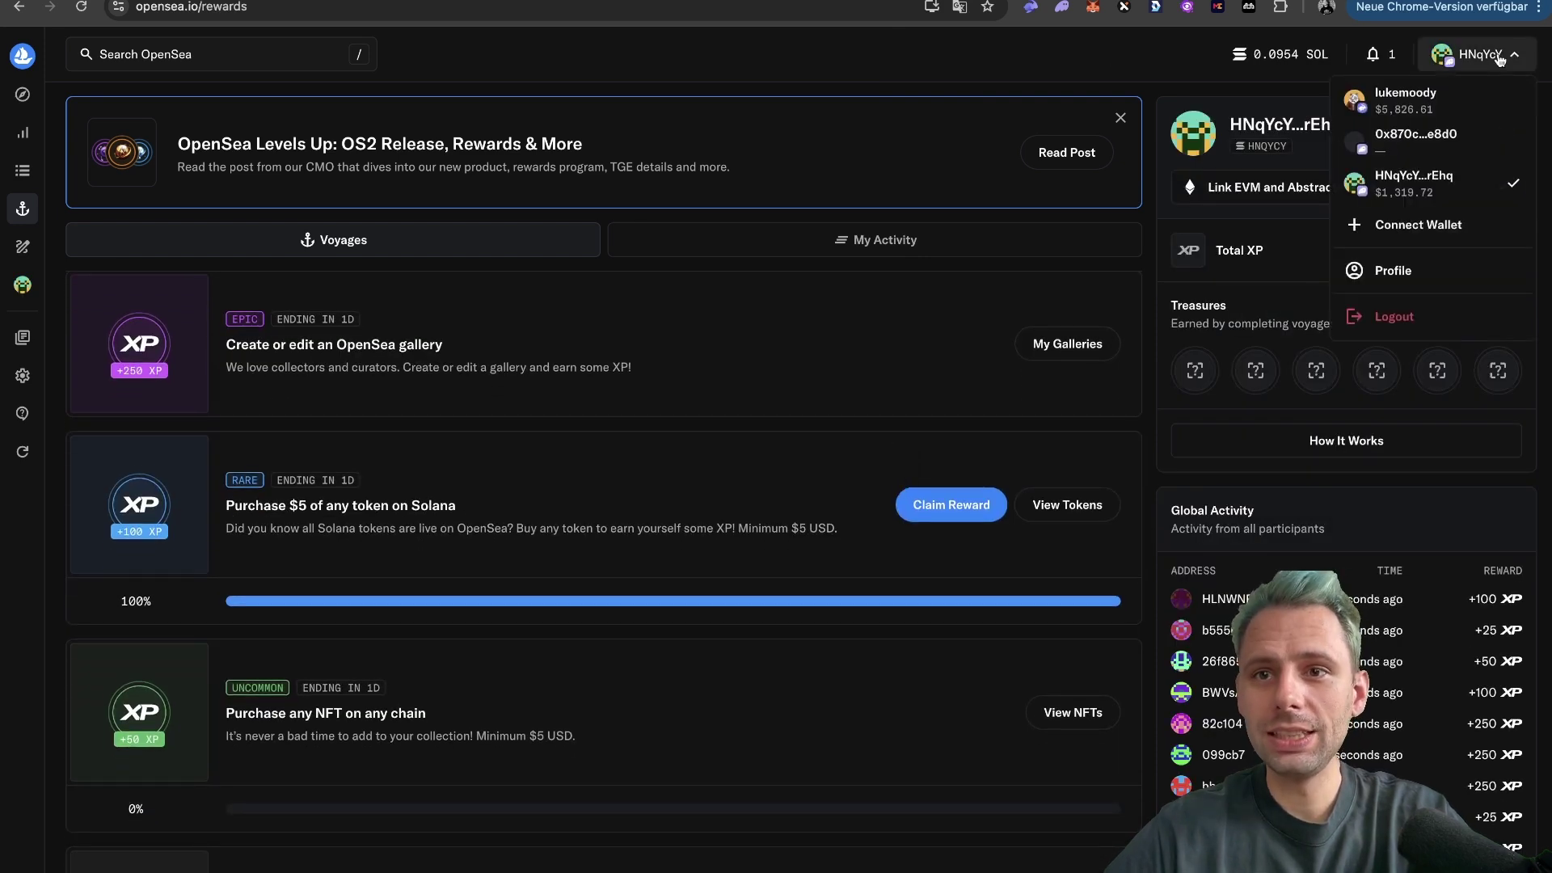
click(1453, 55)
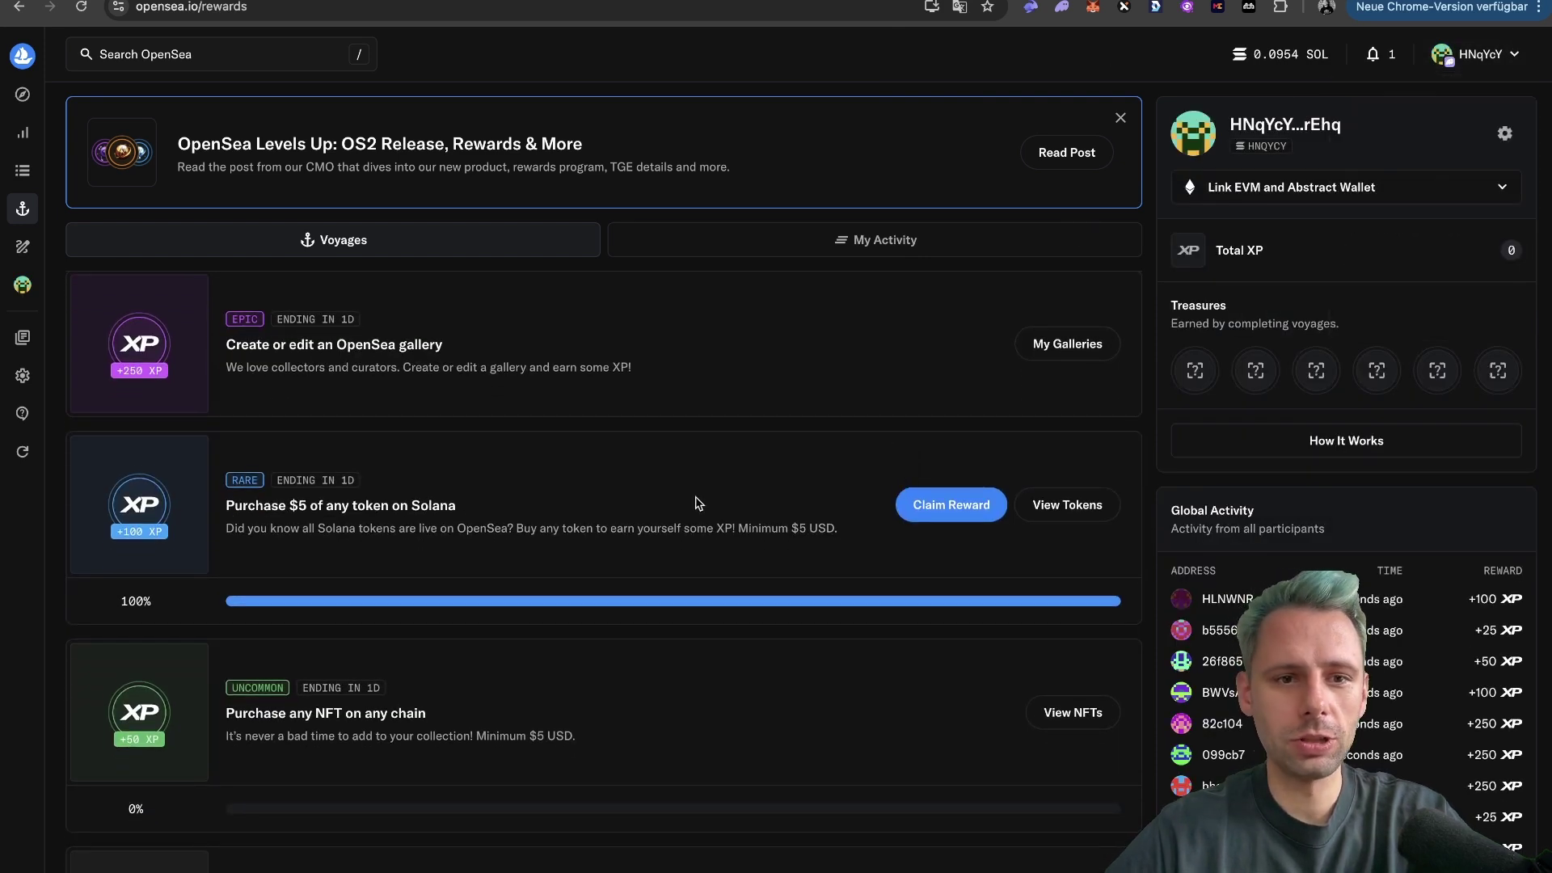
scroll(696, 502, down, 1)
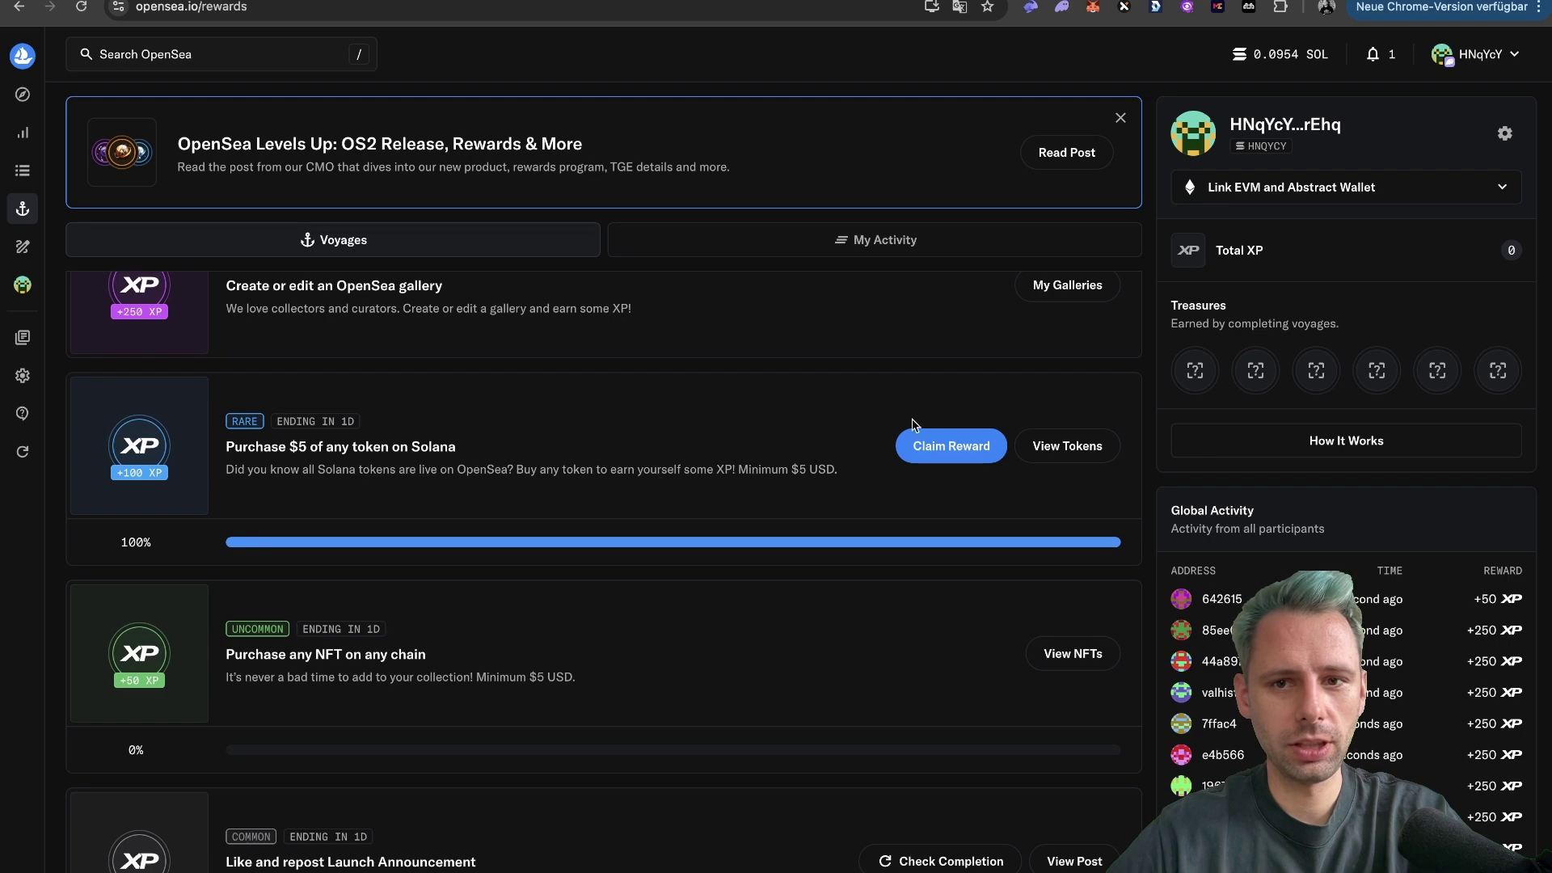
click(945, 450)
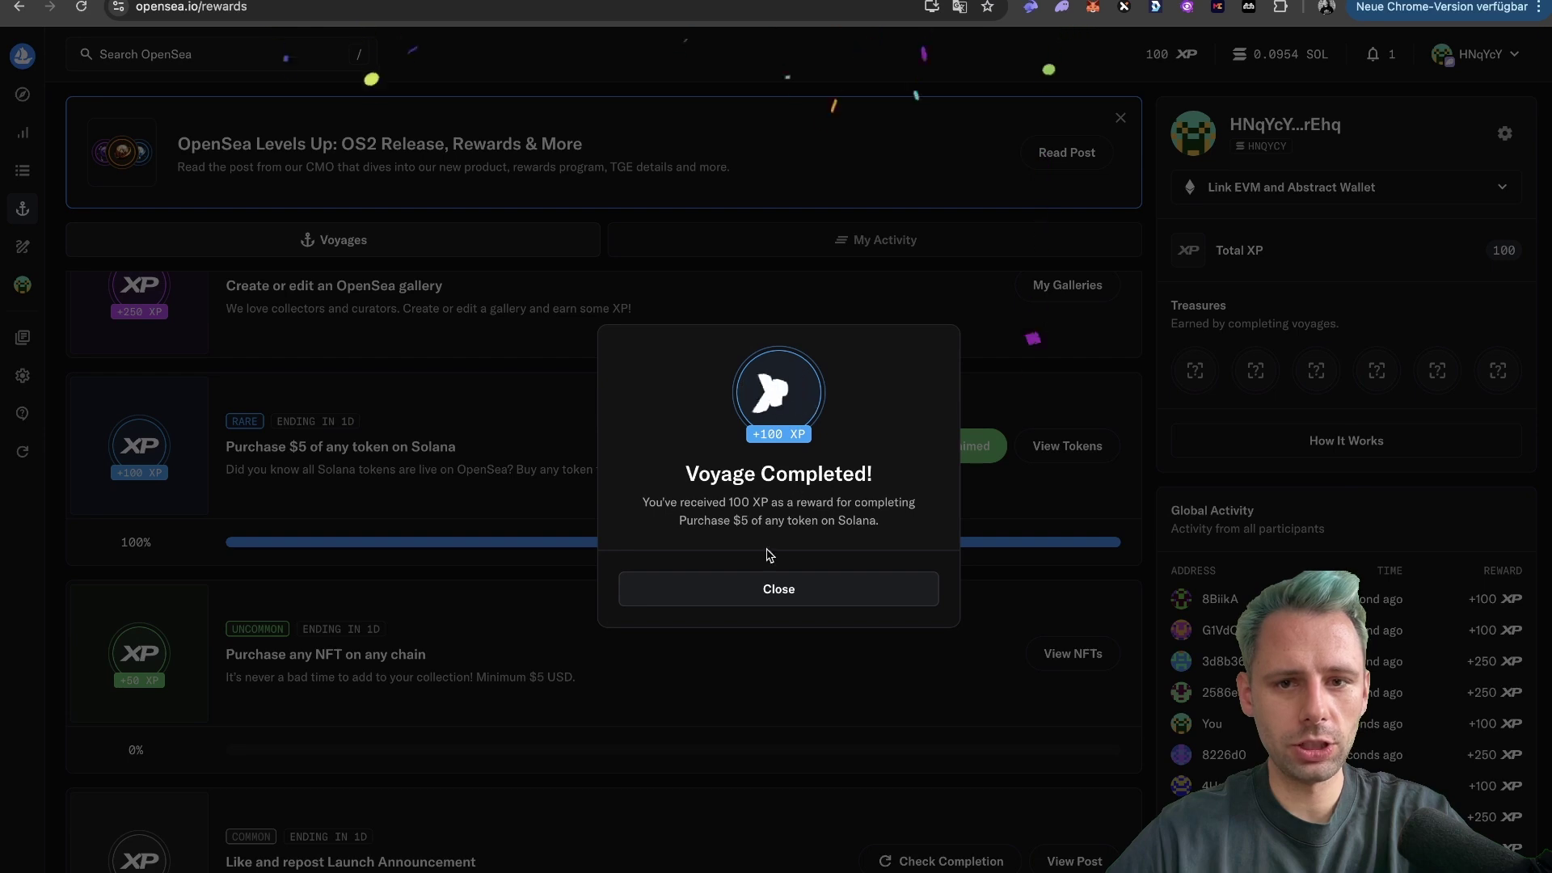
click(789, 599)
Step: Switch to the other account and start its Sign in with Ethereum request
scroll(809, 429, down, 1)
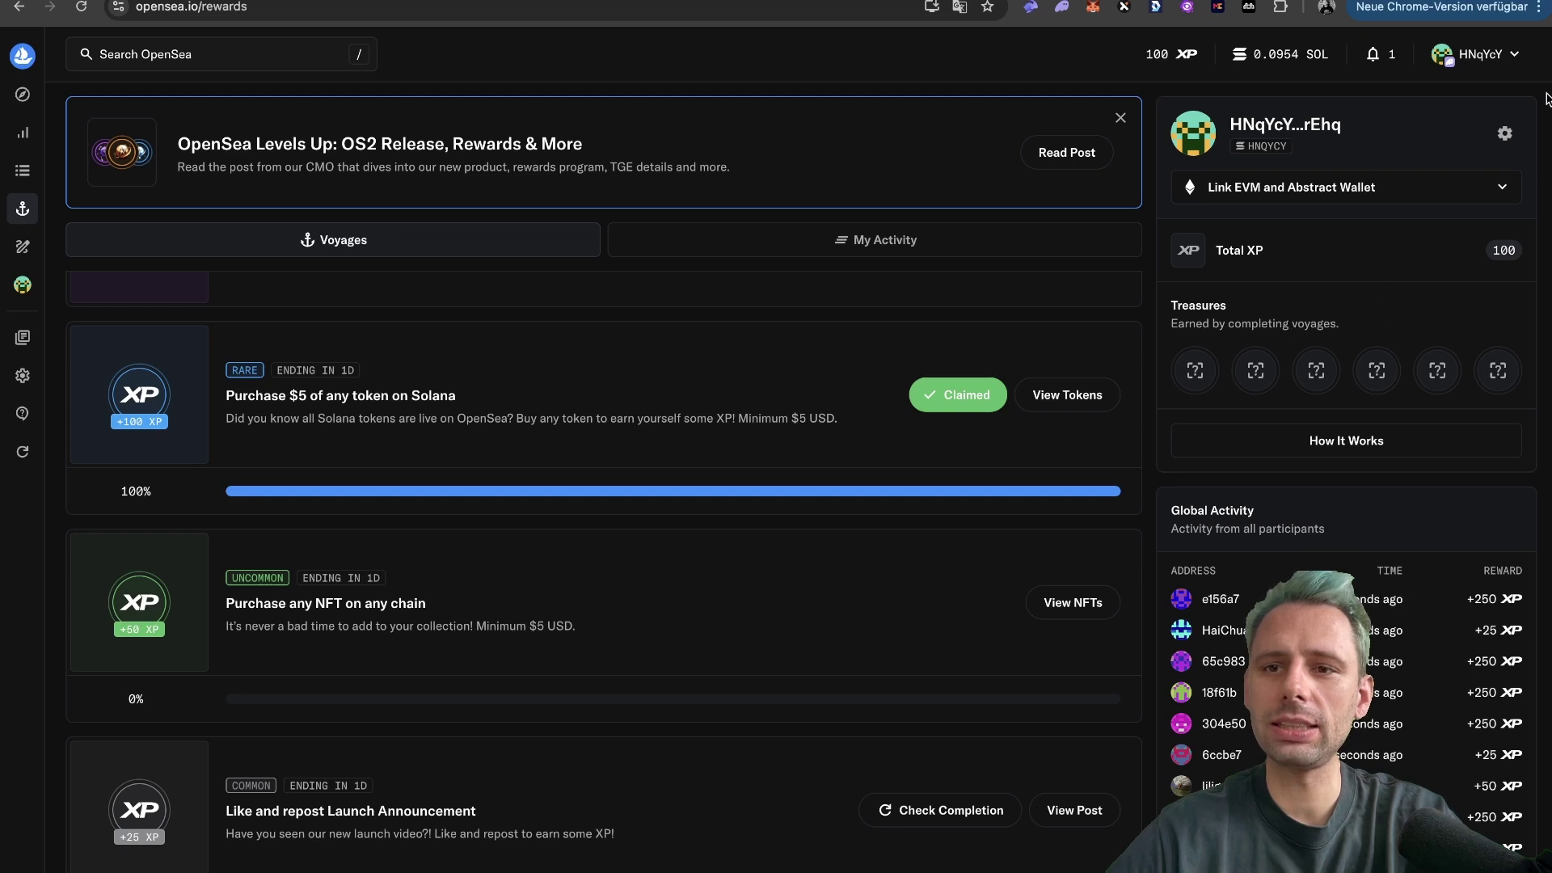
mouse_move(1511, 55)
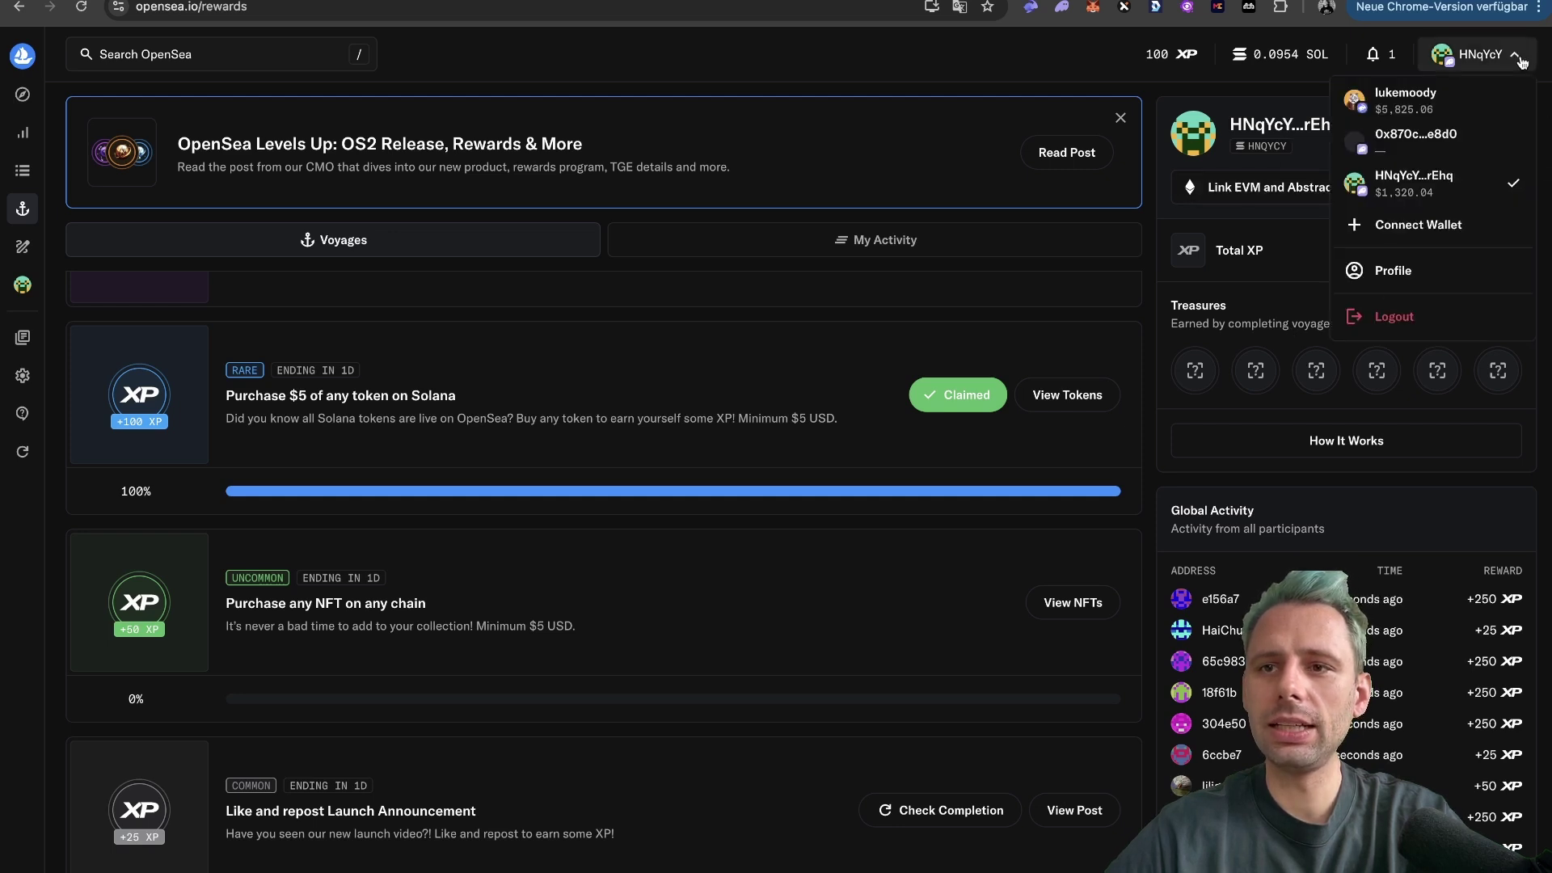
click(1473, 105)
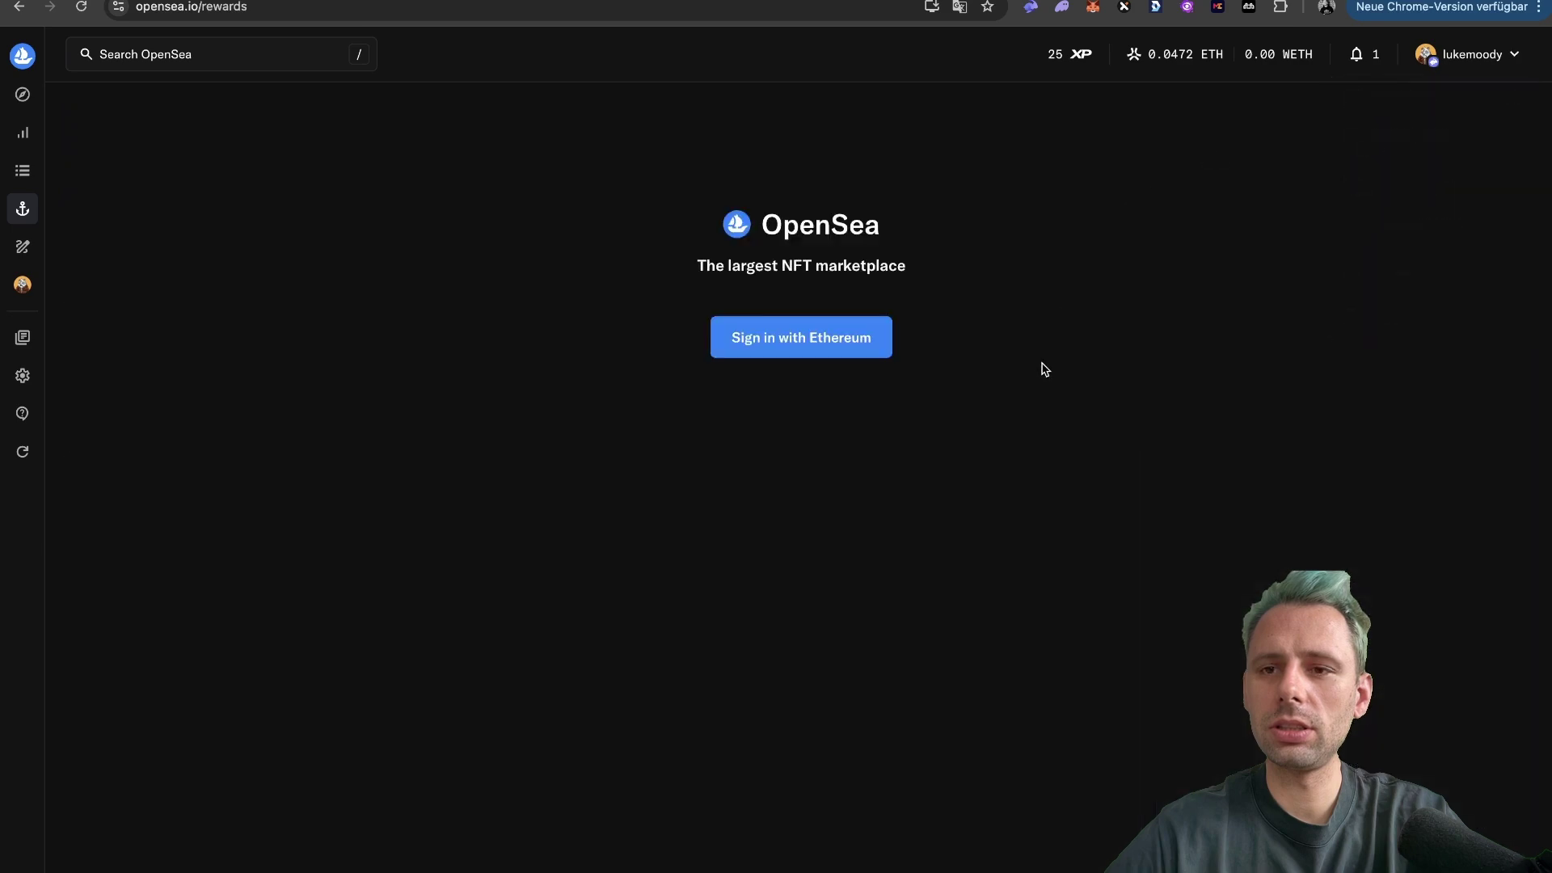
click(803, 343)
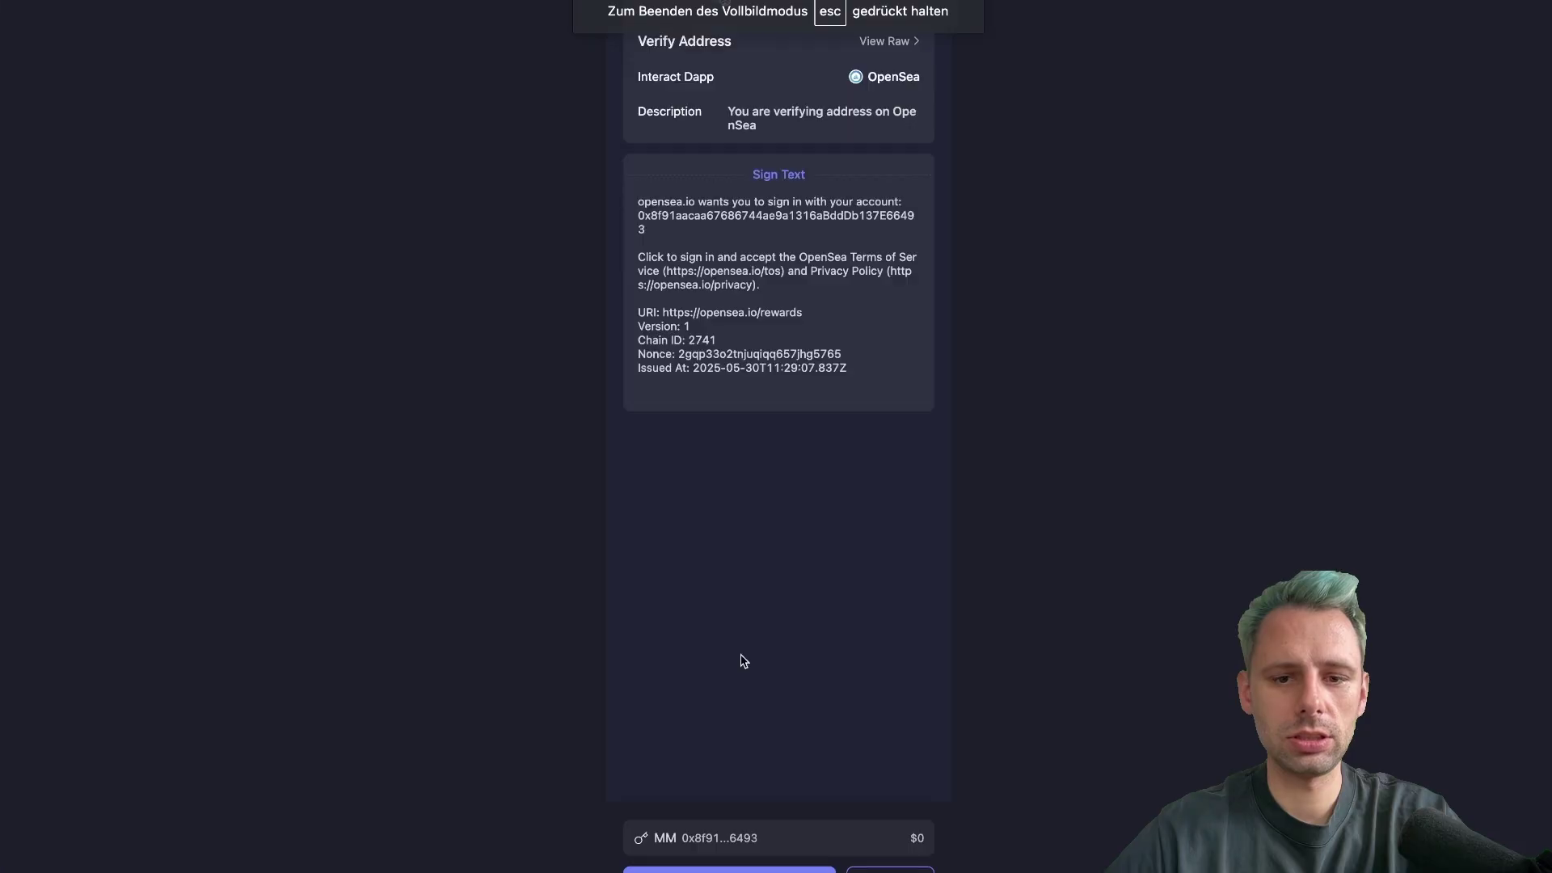
Step: Approve the sign-in, then link the Solana wallet and sign, raising Total XP to 125
click(730, 870)
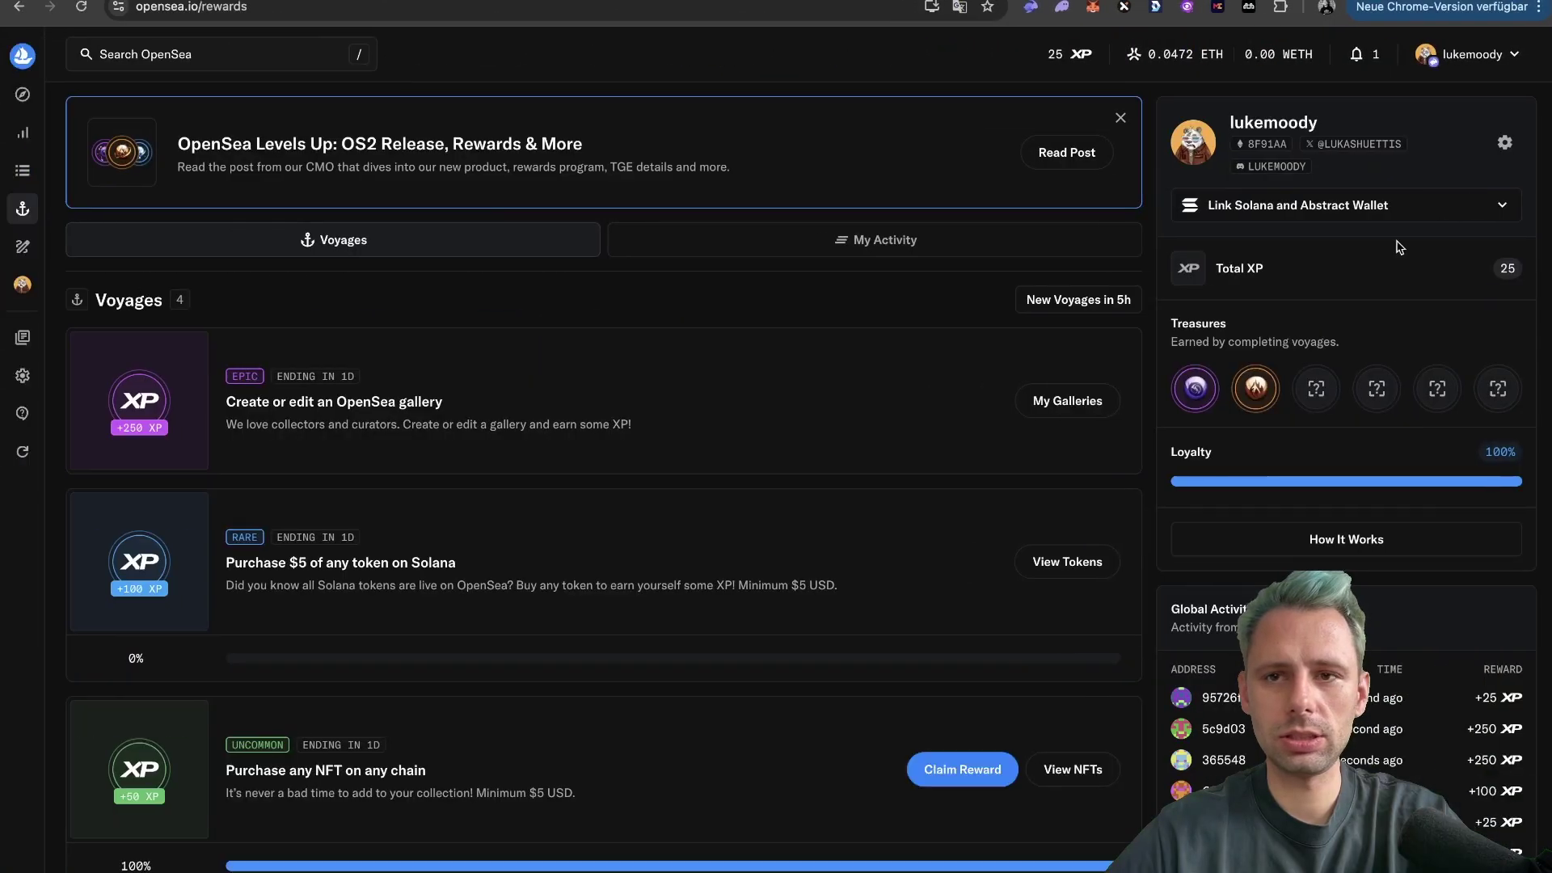
click(1434, 209)
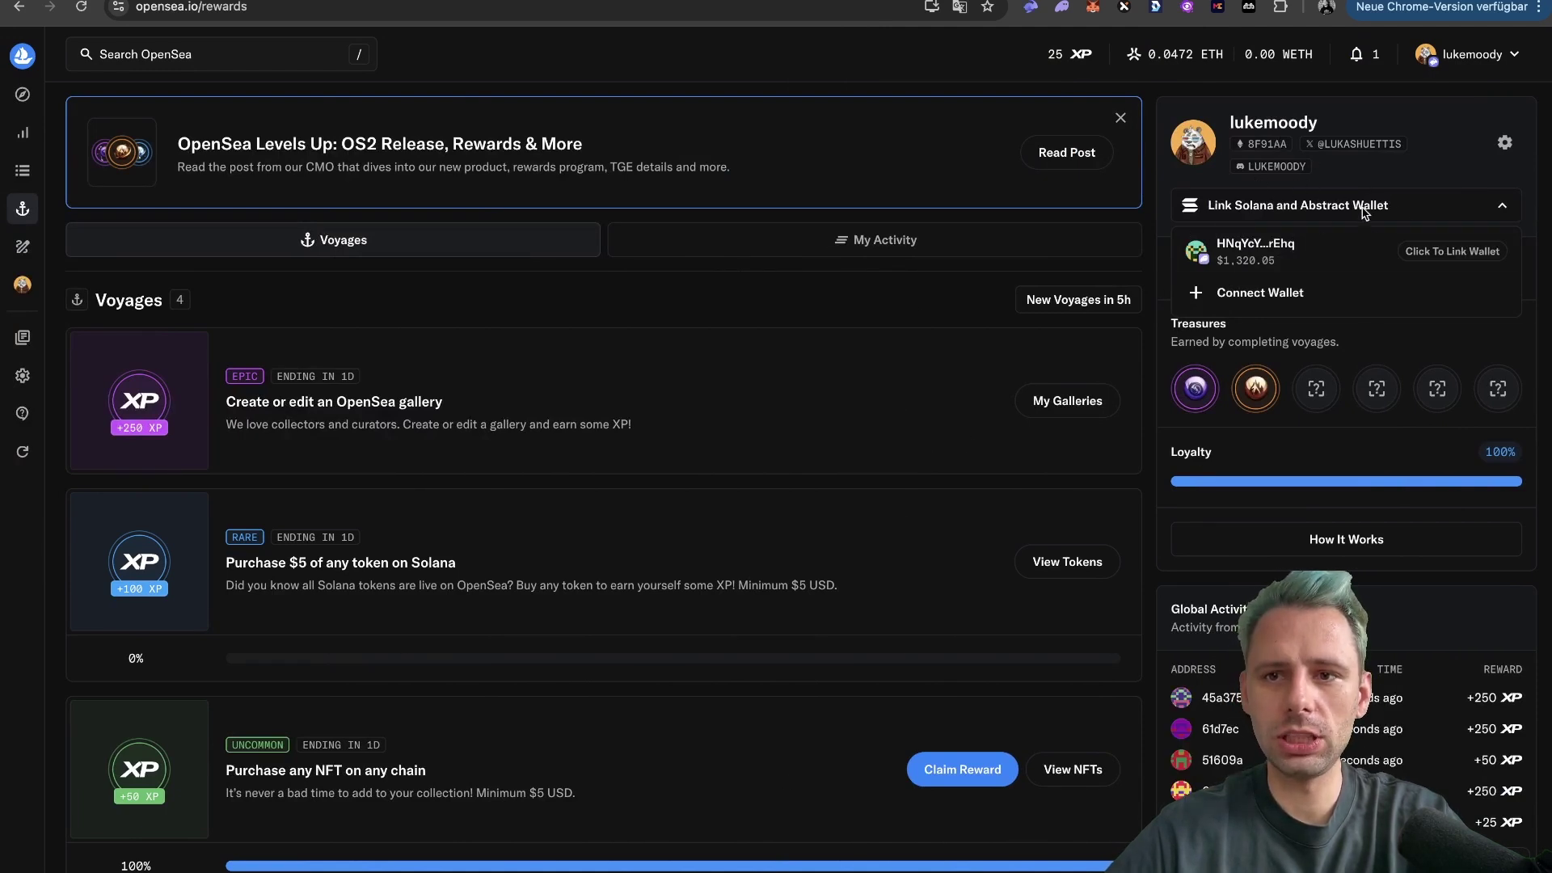
click(1404, 210)
click(1478, 213)
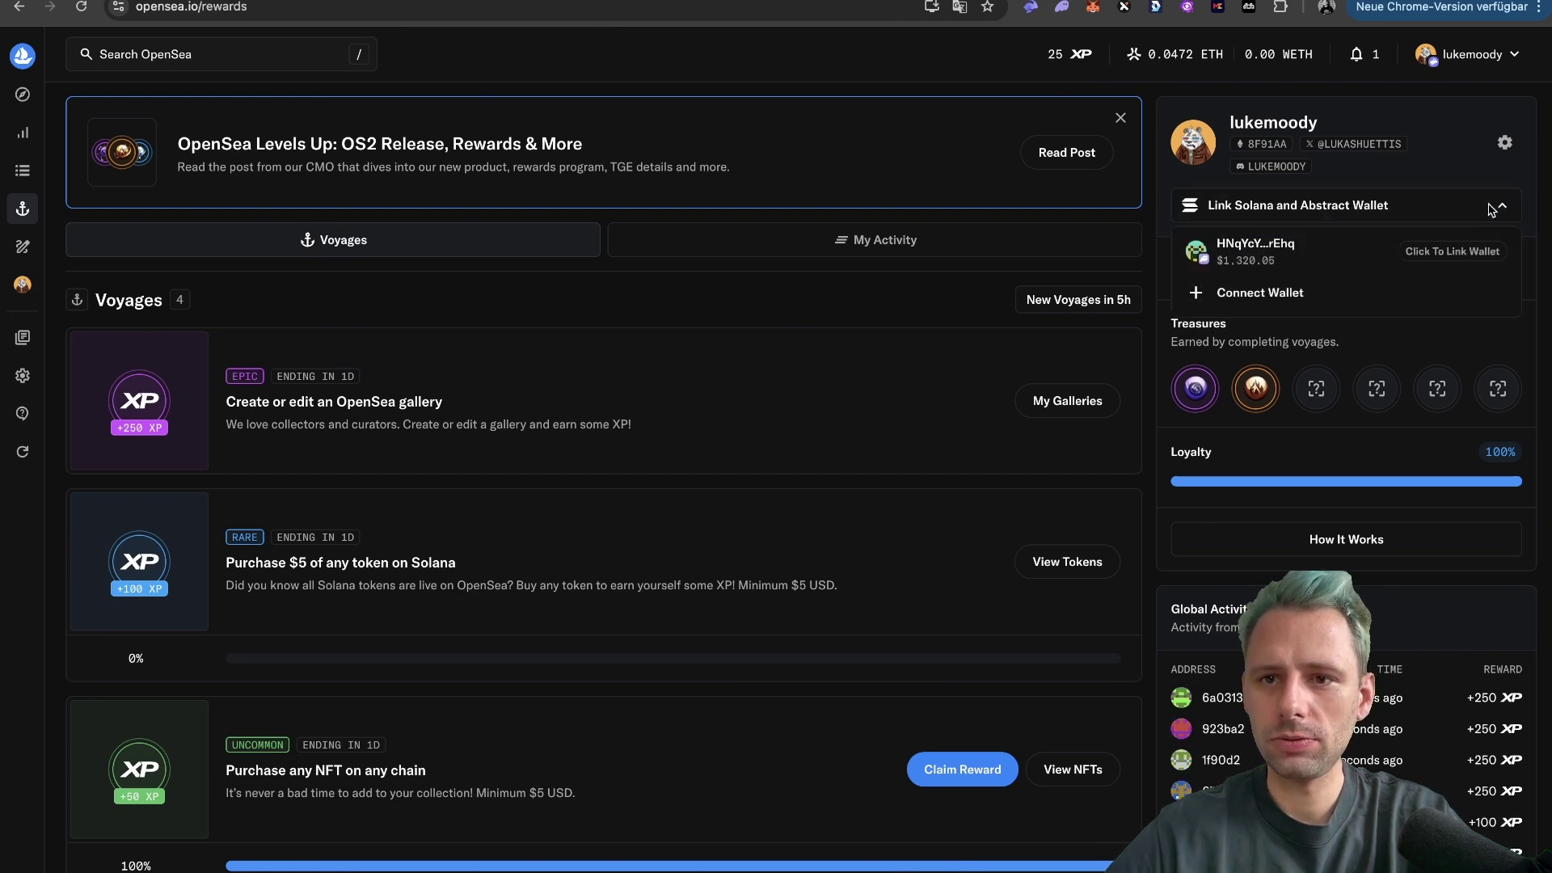
click(1439, 260)
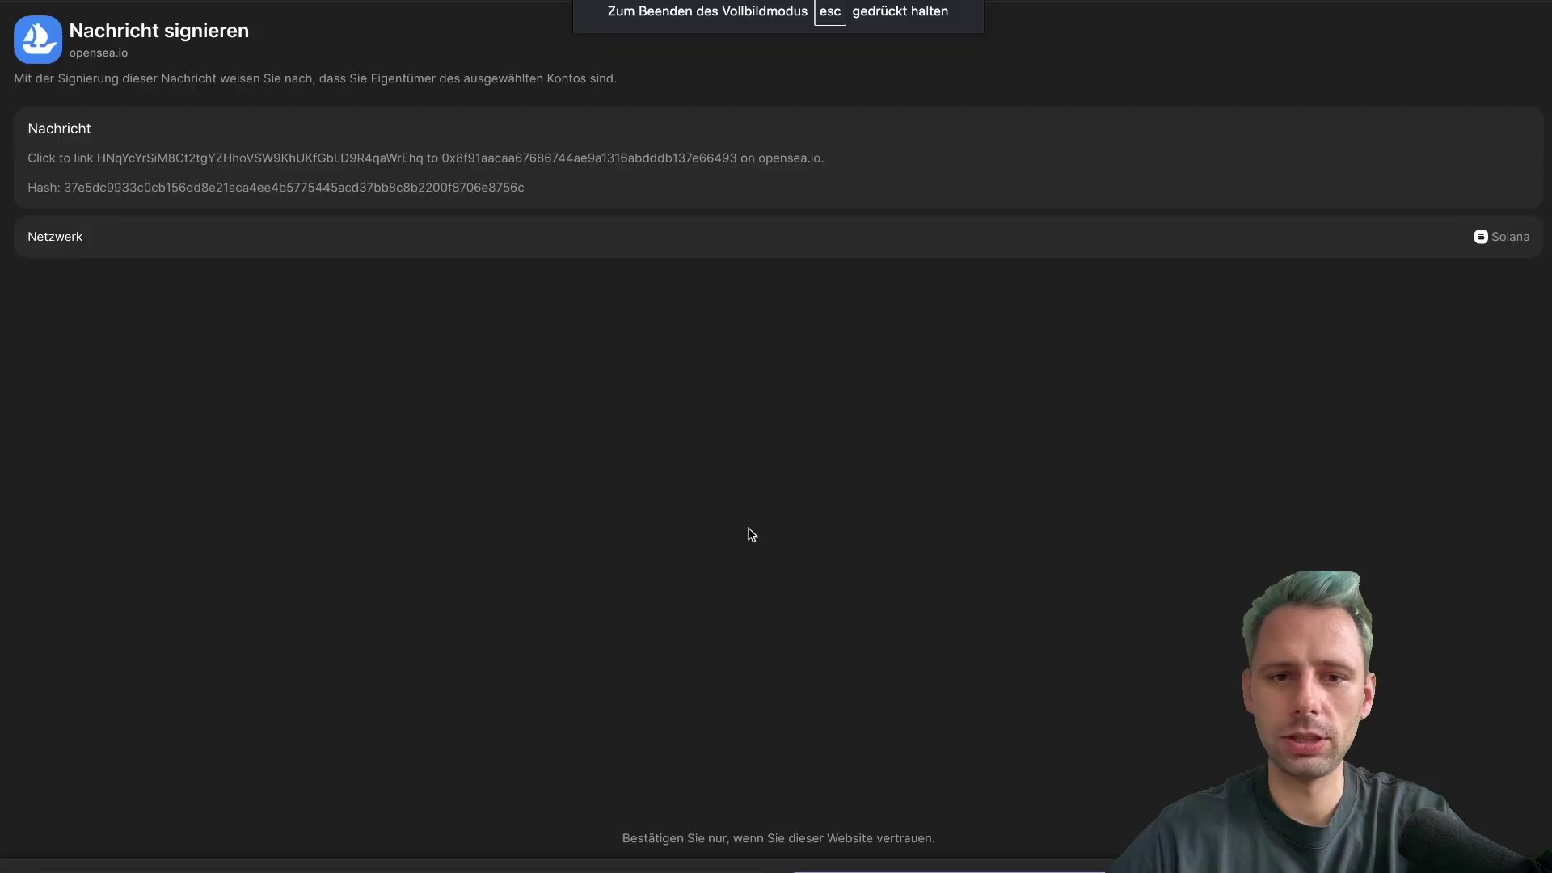
key(Return)
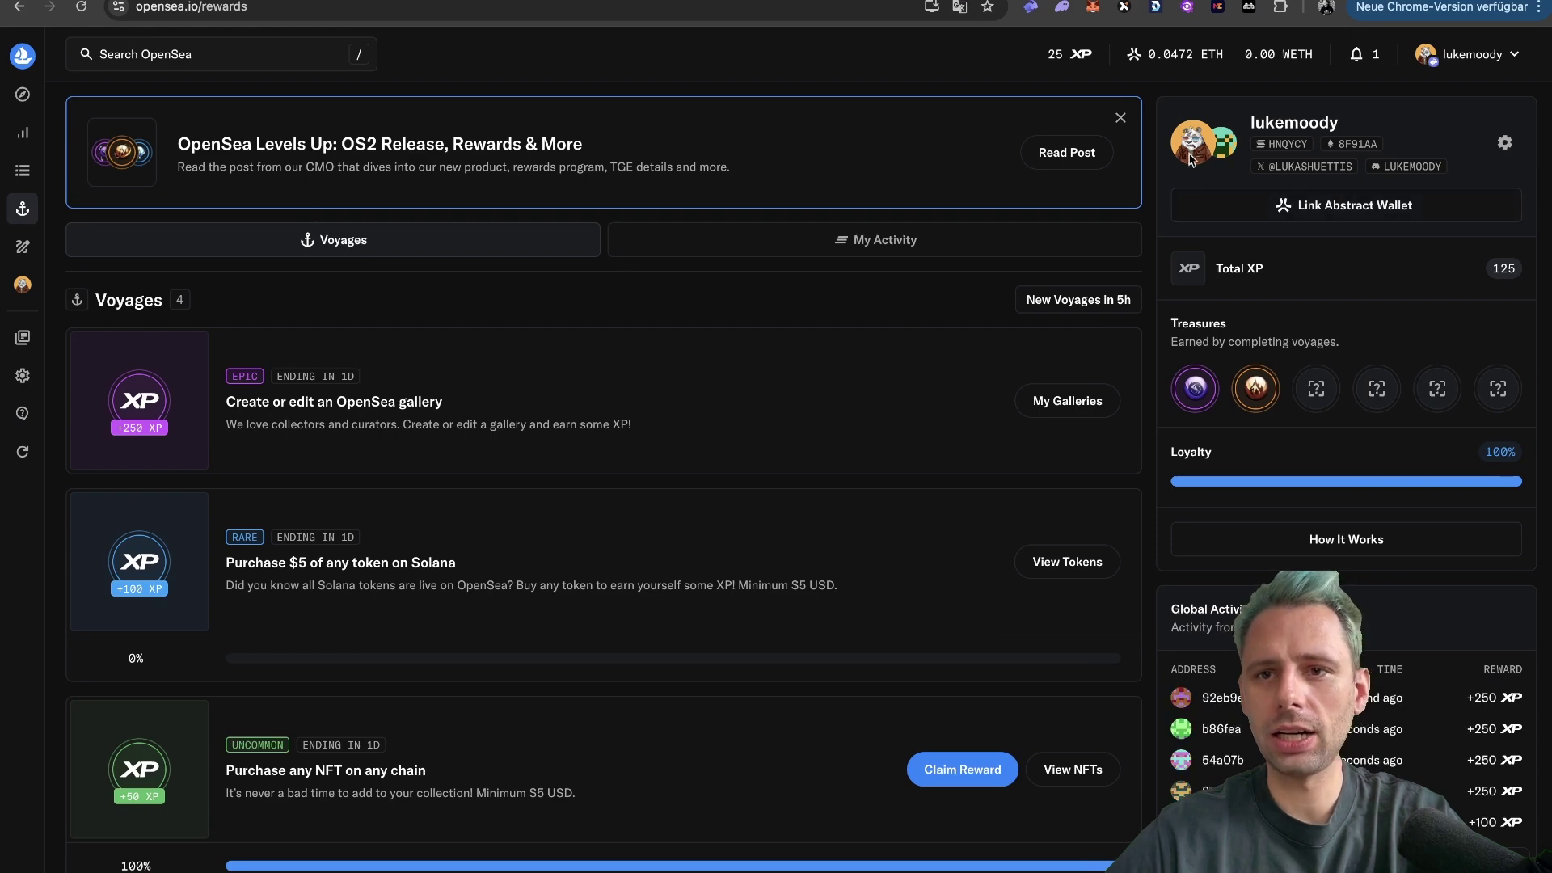
Step: Link an Abstract wallet, approving both the wallet connection and the link signature
click(1369, 212)
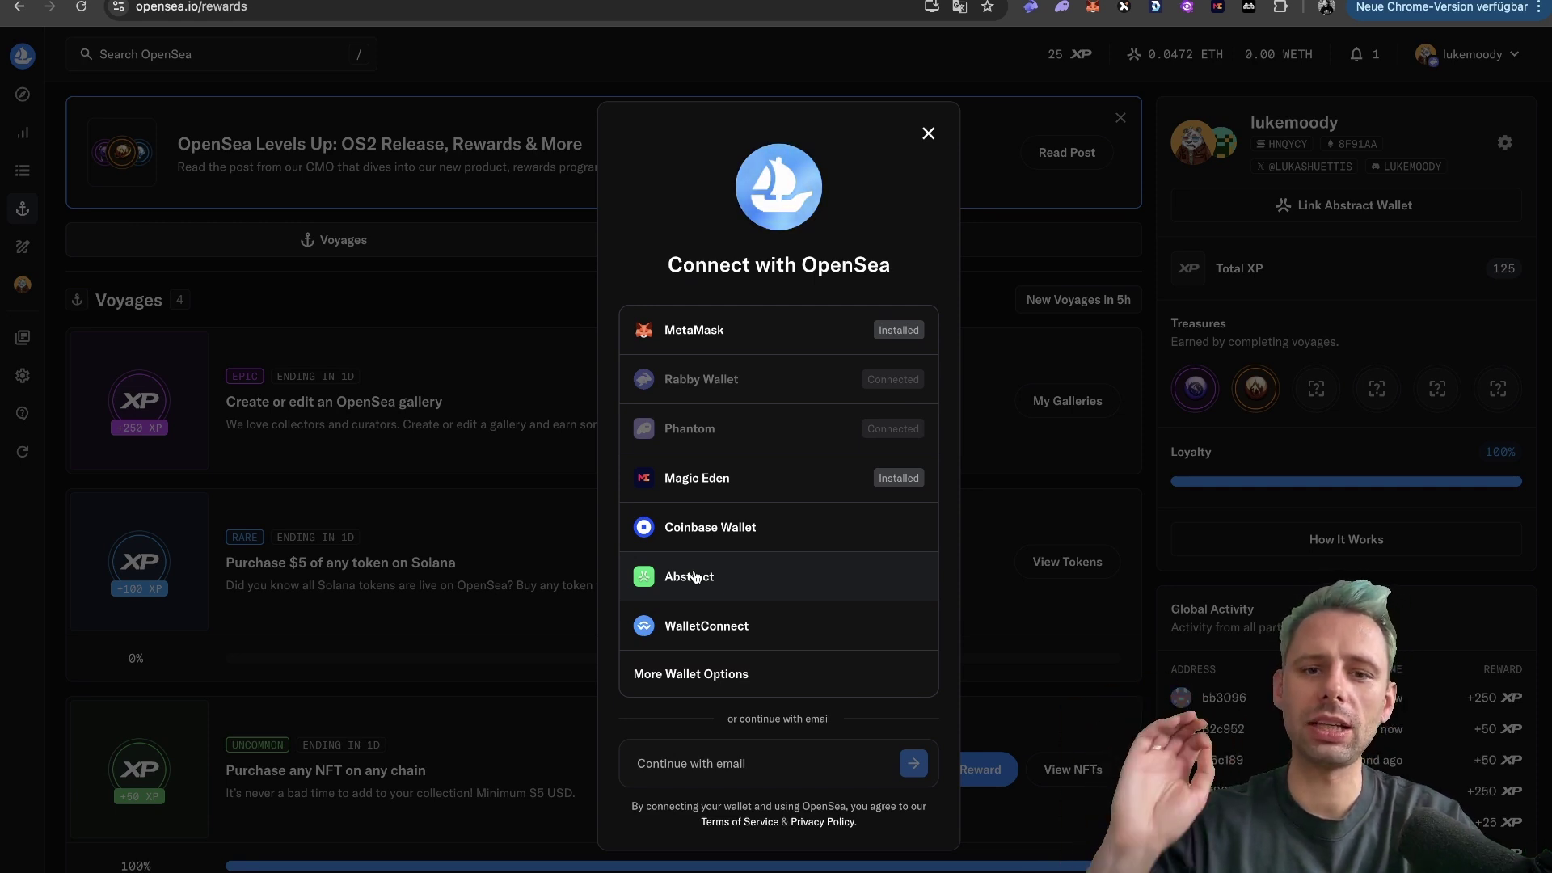
click(693, 577)
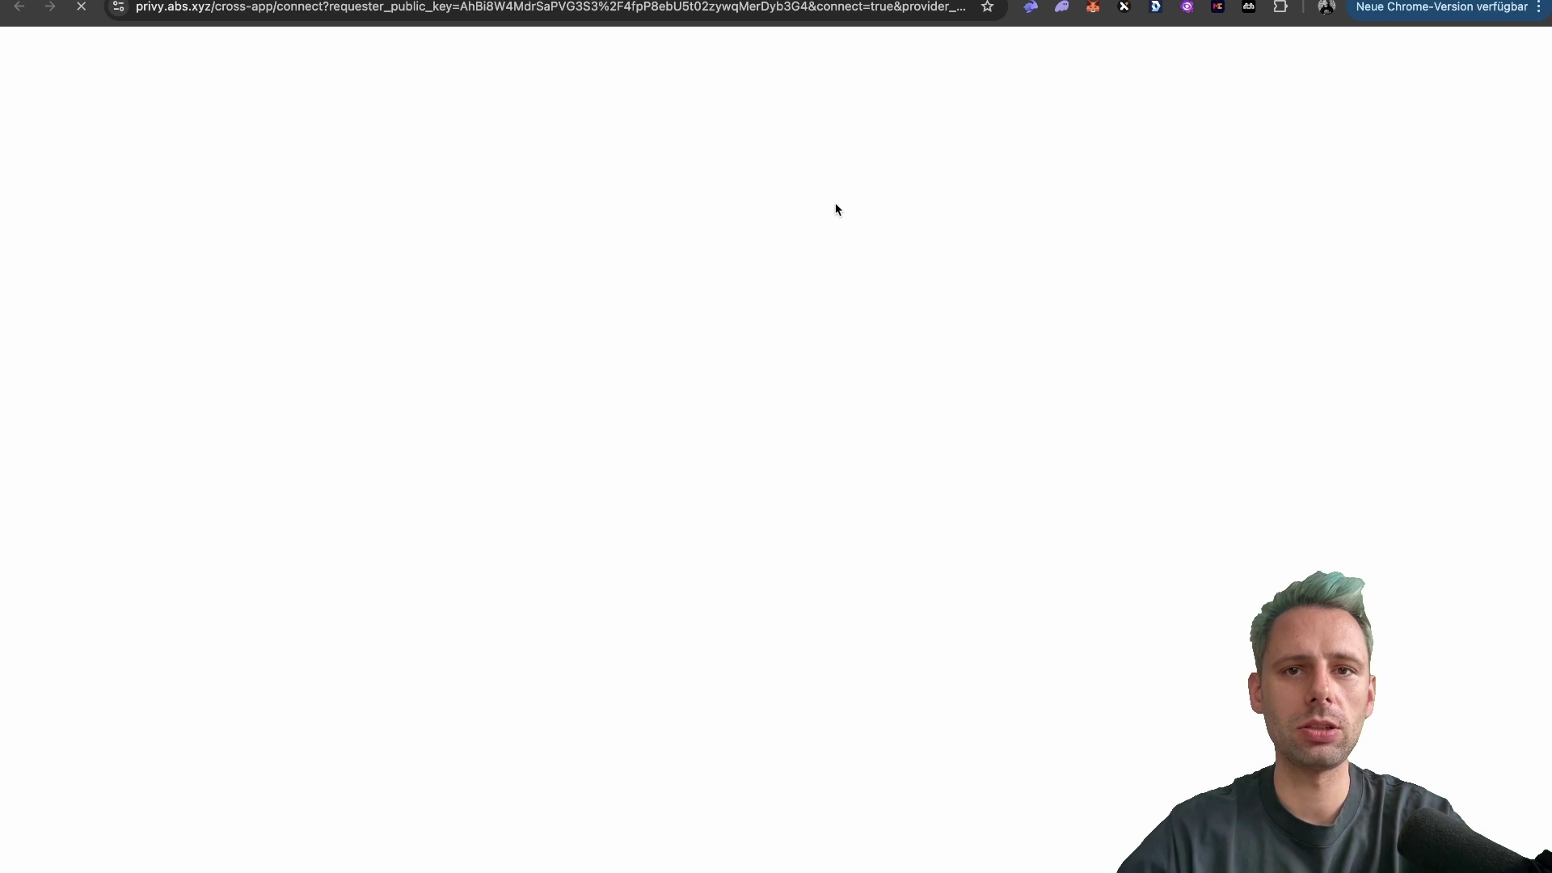
click(806, 581)
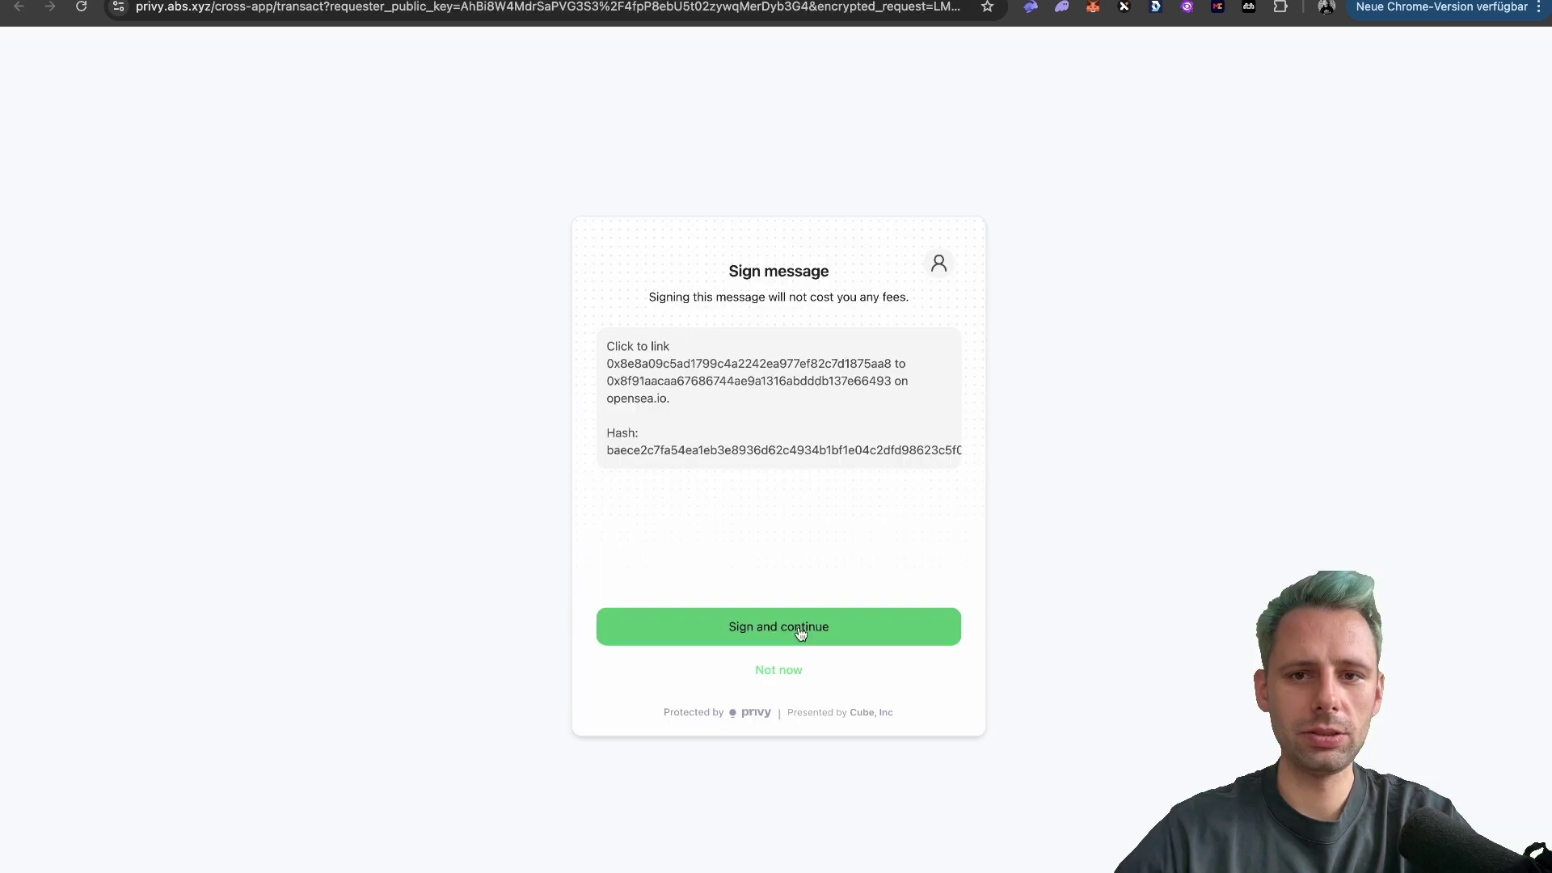
click(789, 631)
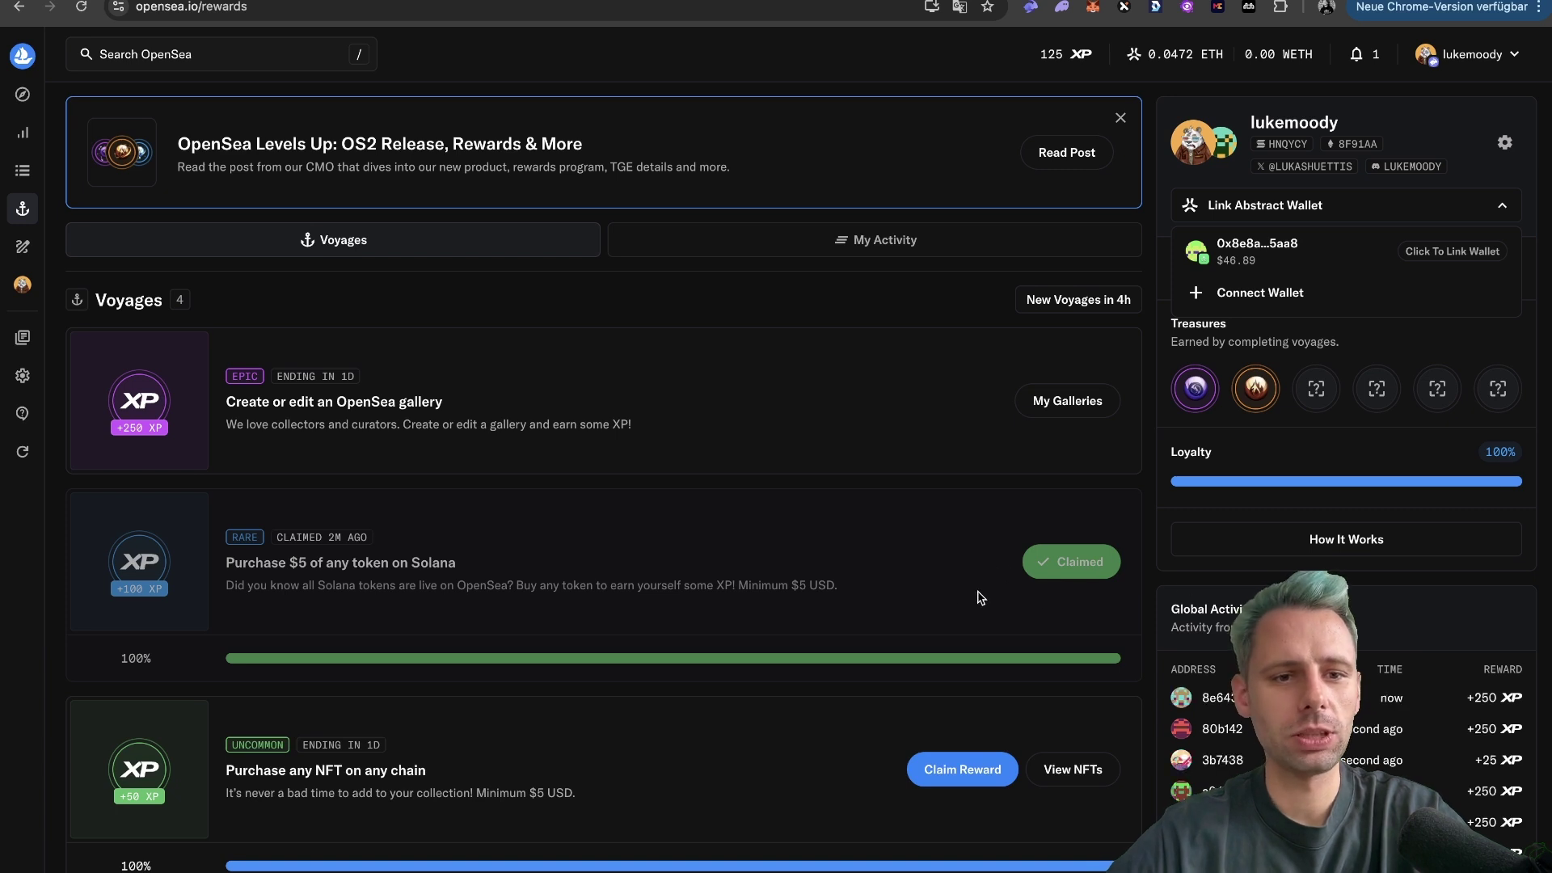
Step: Close the wallet list and claim the 50 XP 'Purchase any NFT on any chain' reward
click(951, 775)
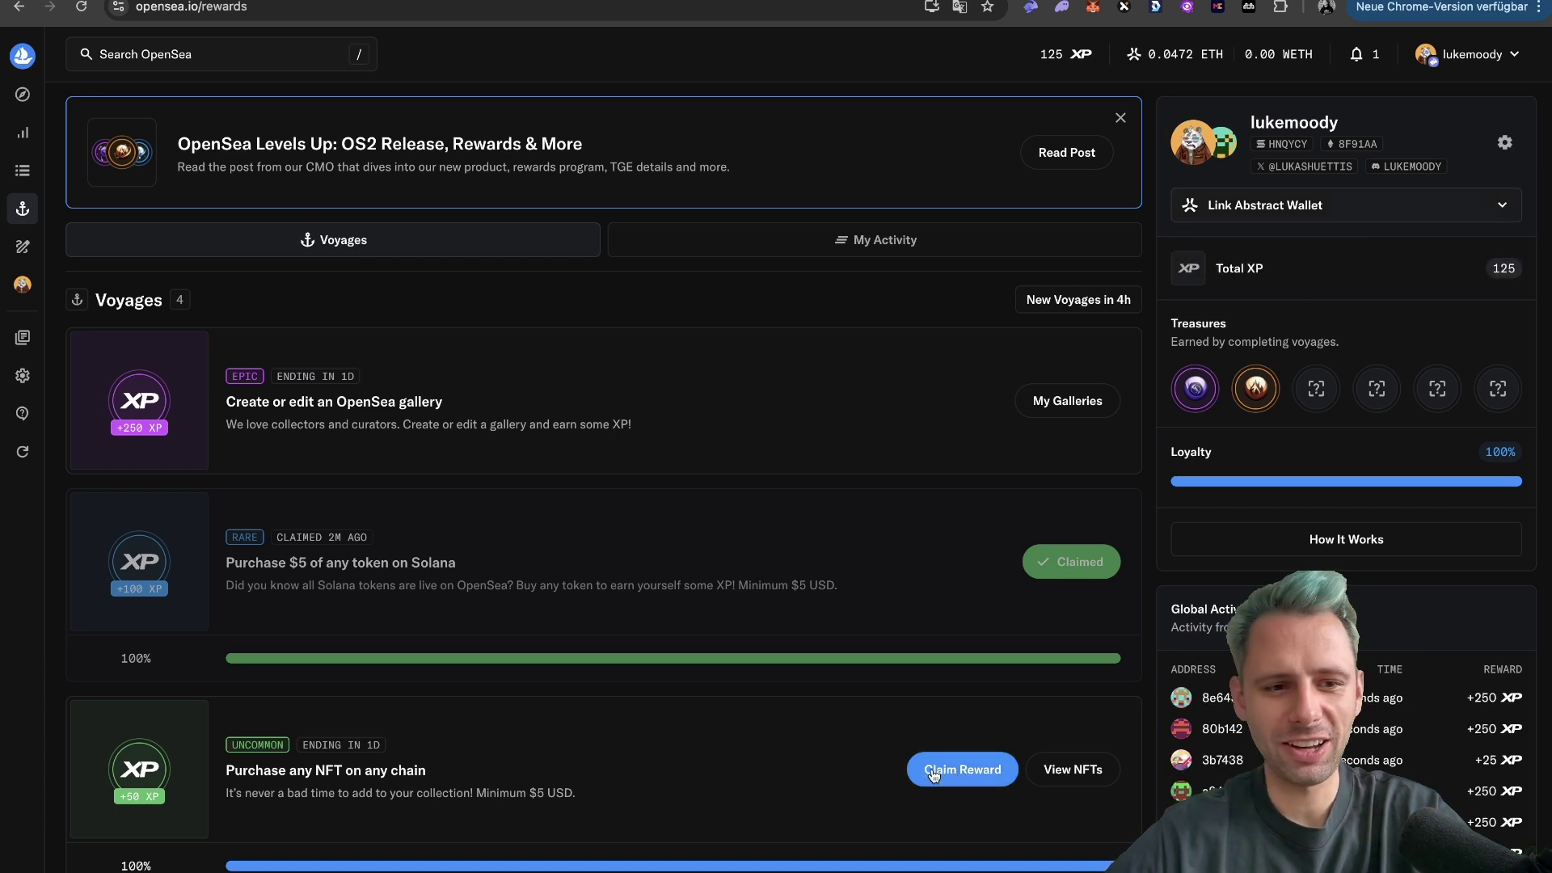
click(934, 773)
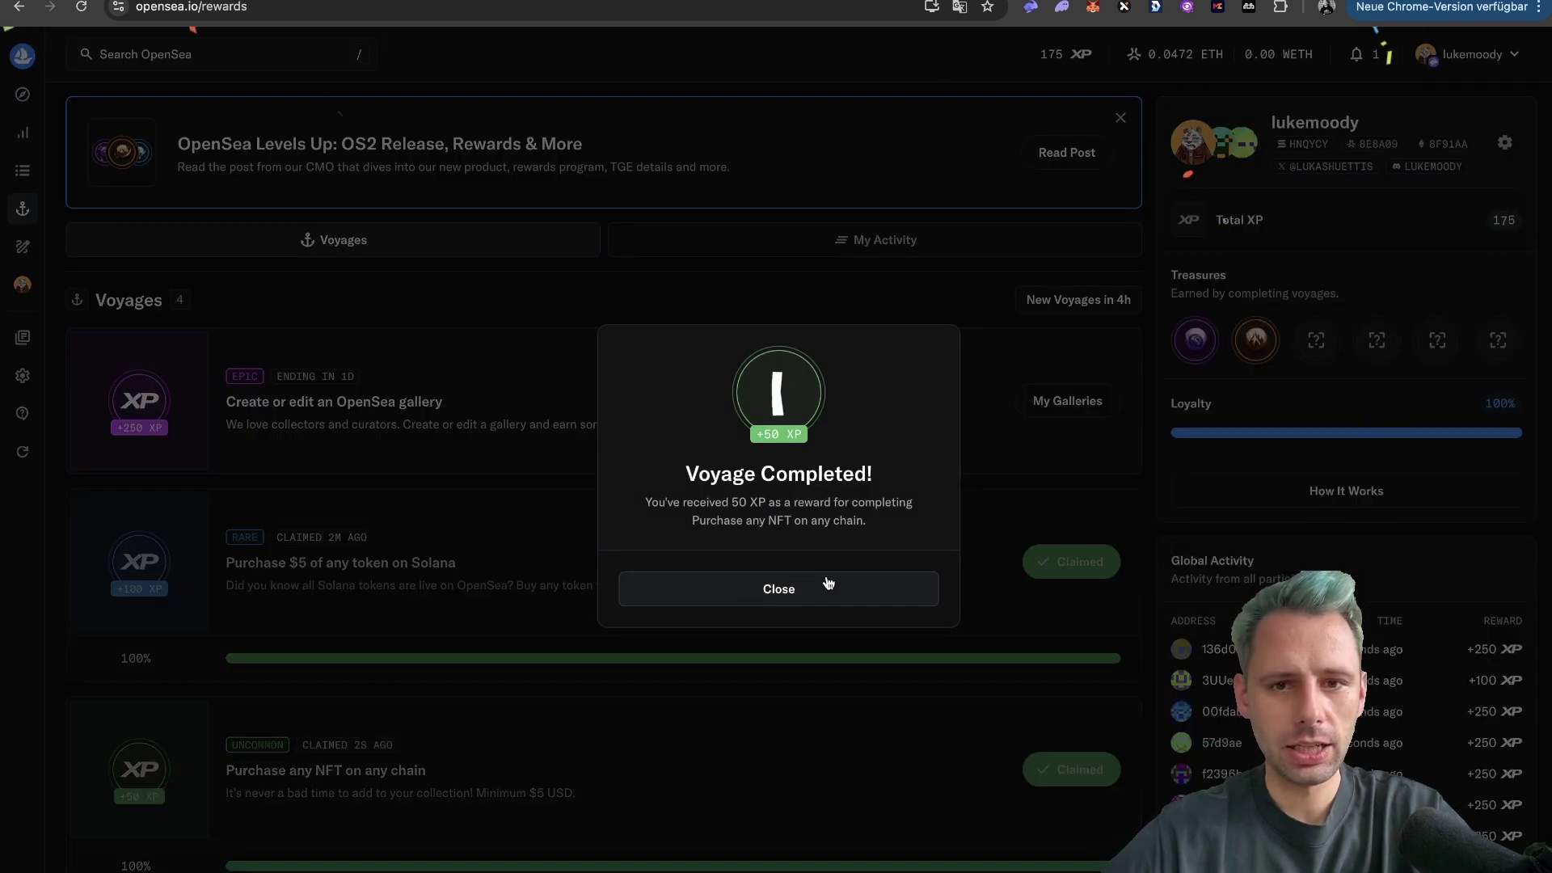
click(813, 595)
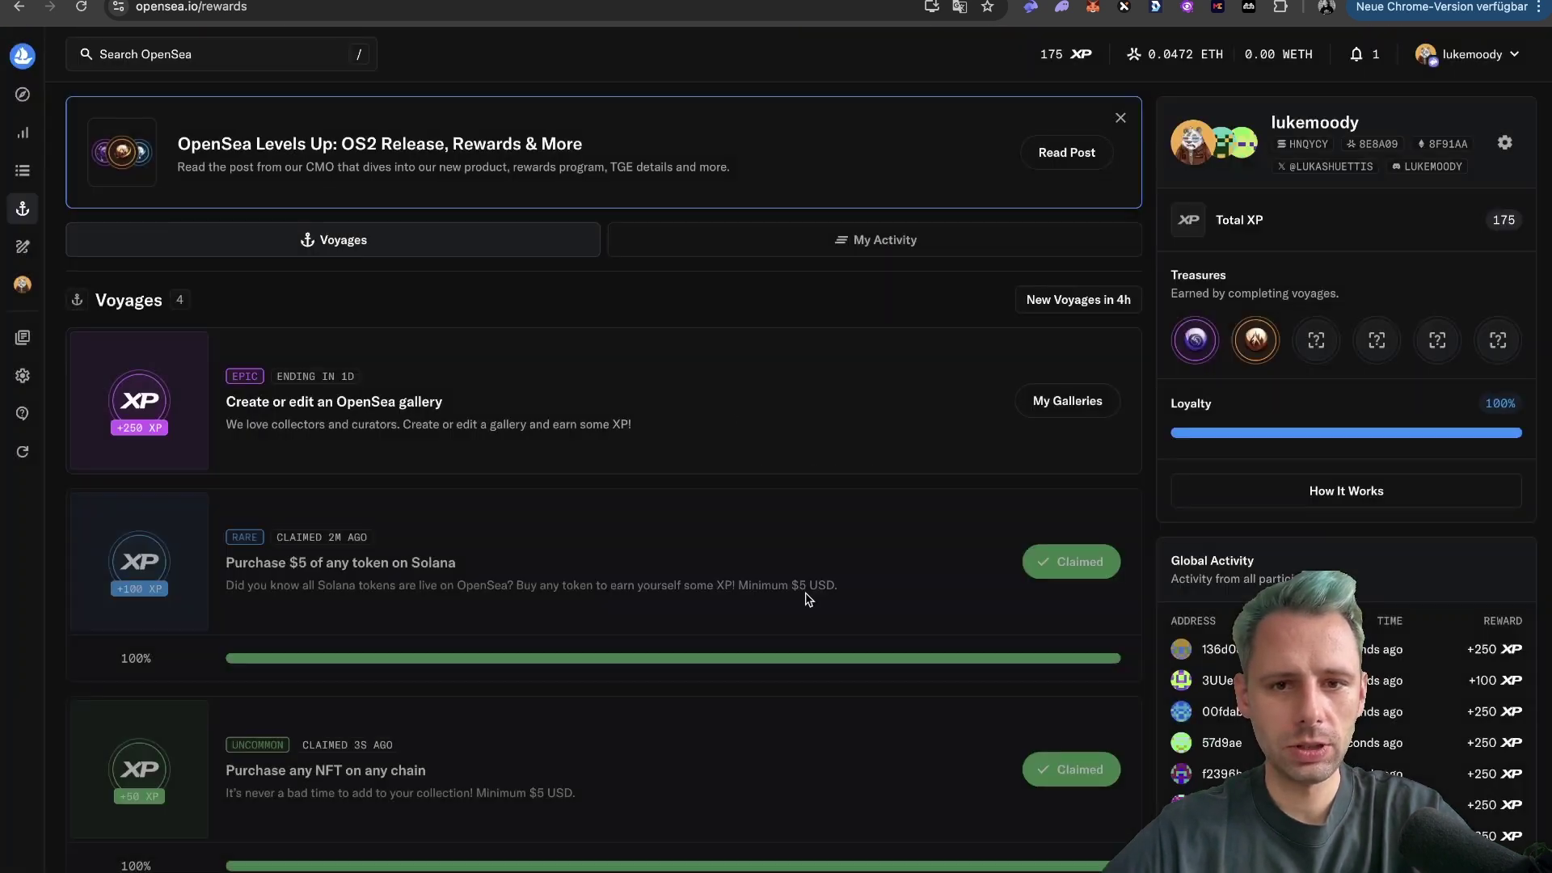
scroll(895, 758, down, 2)
scroll(892, 737, up, 2)
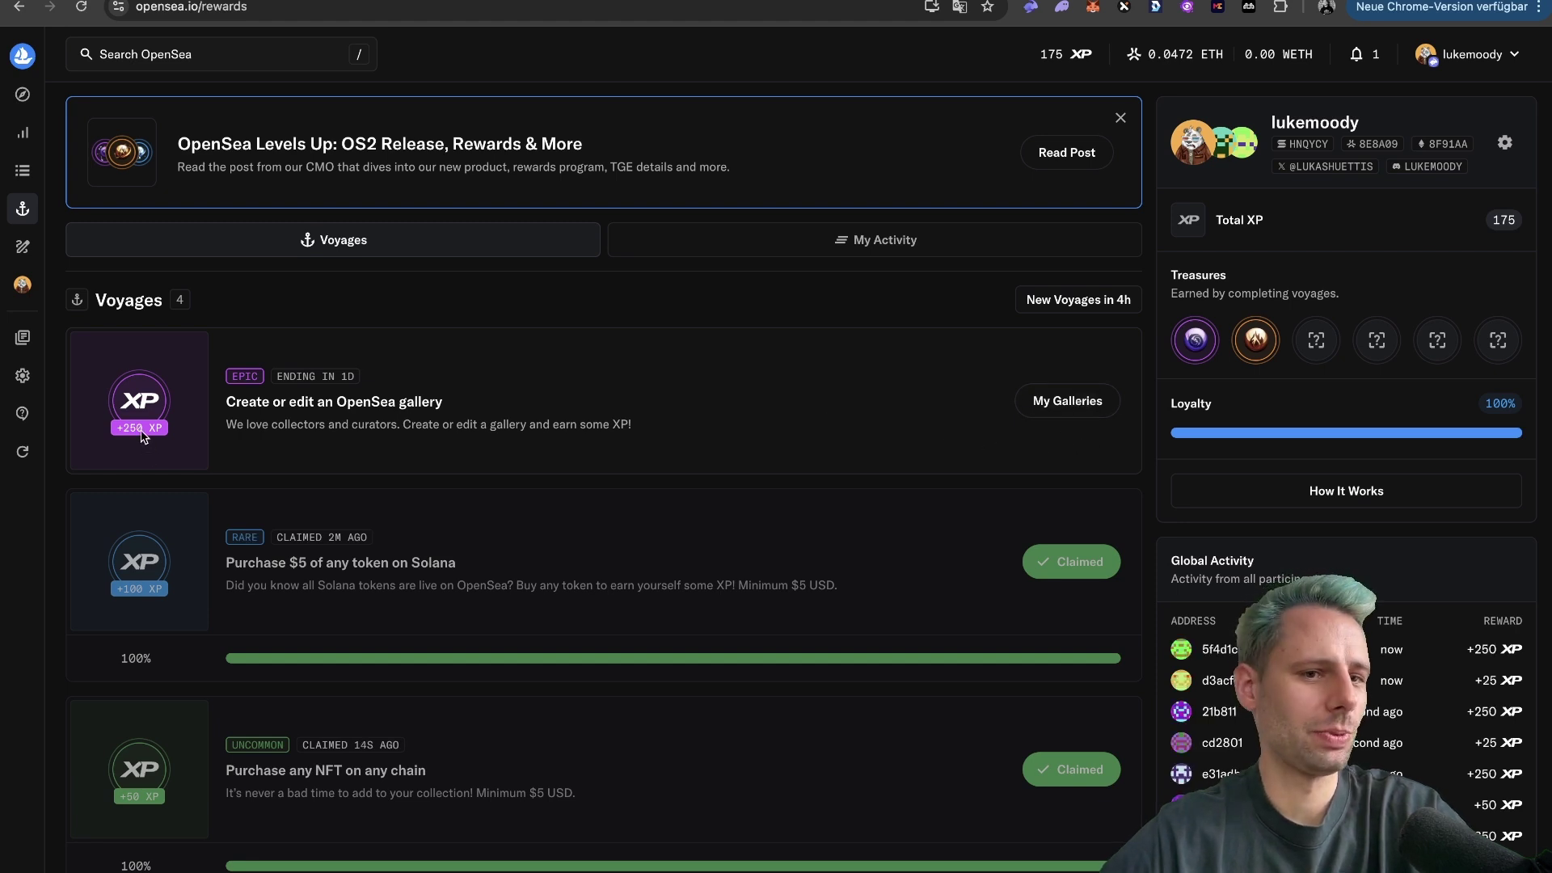
Step: Re-save the Huxley Humans gallery from My Galleries without changing it
click(1052, 416)
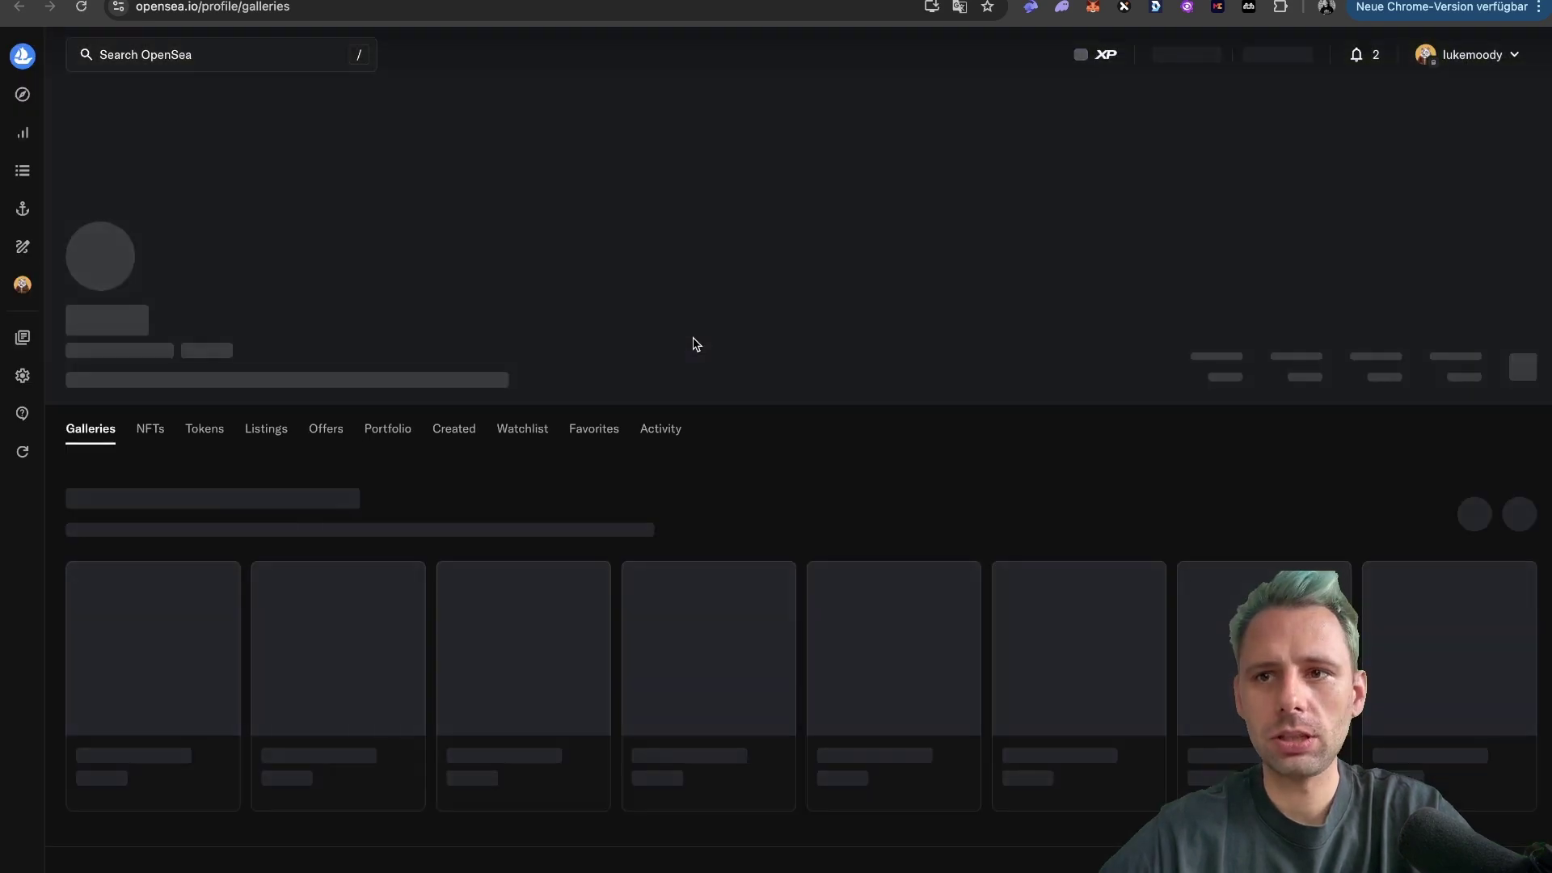
scroll(693, 344, down, 2)
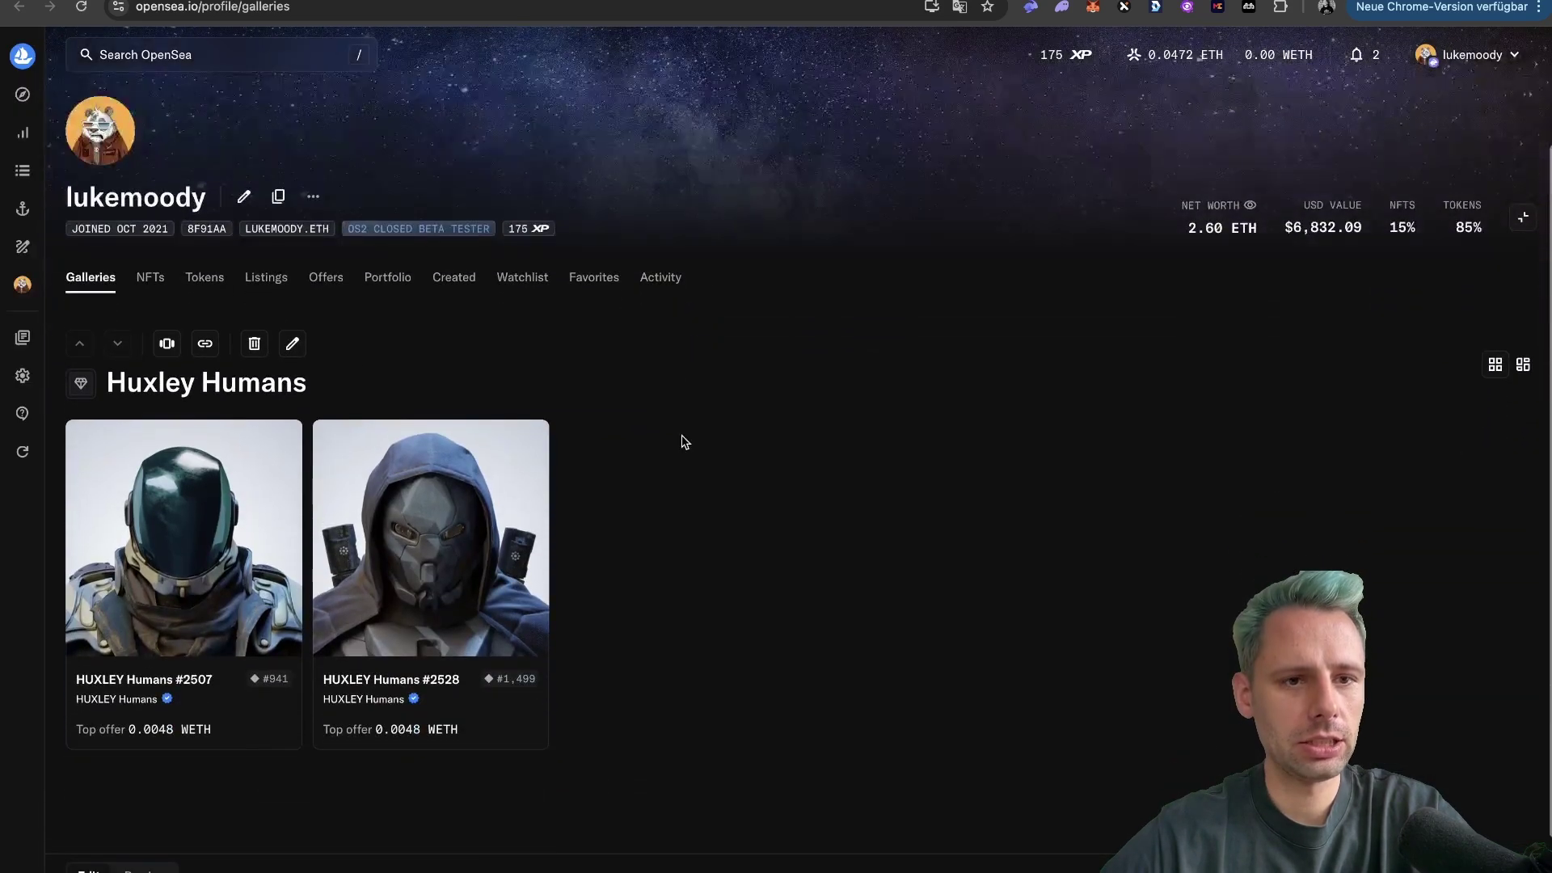
click(293, 346)
click(686, 334)
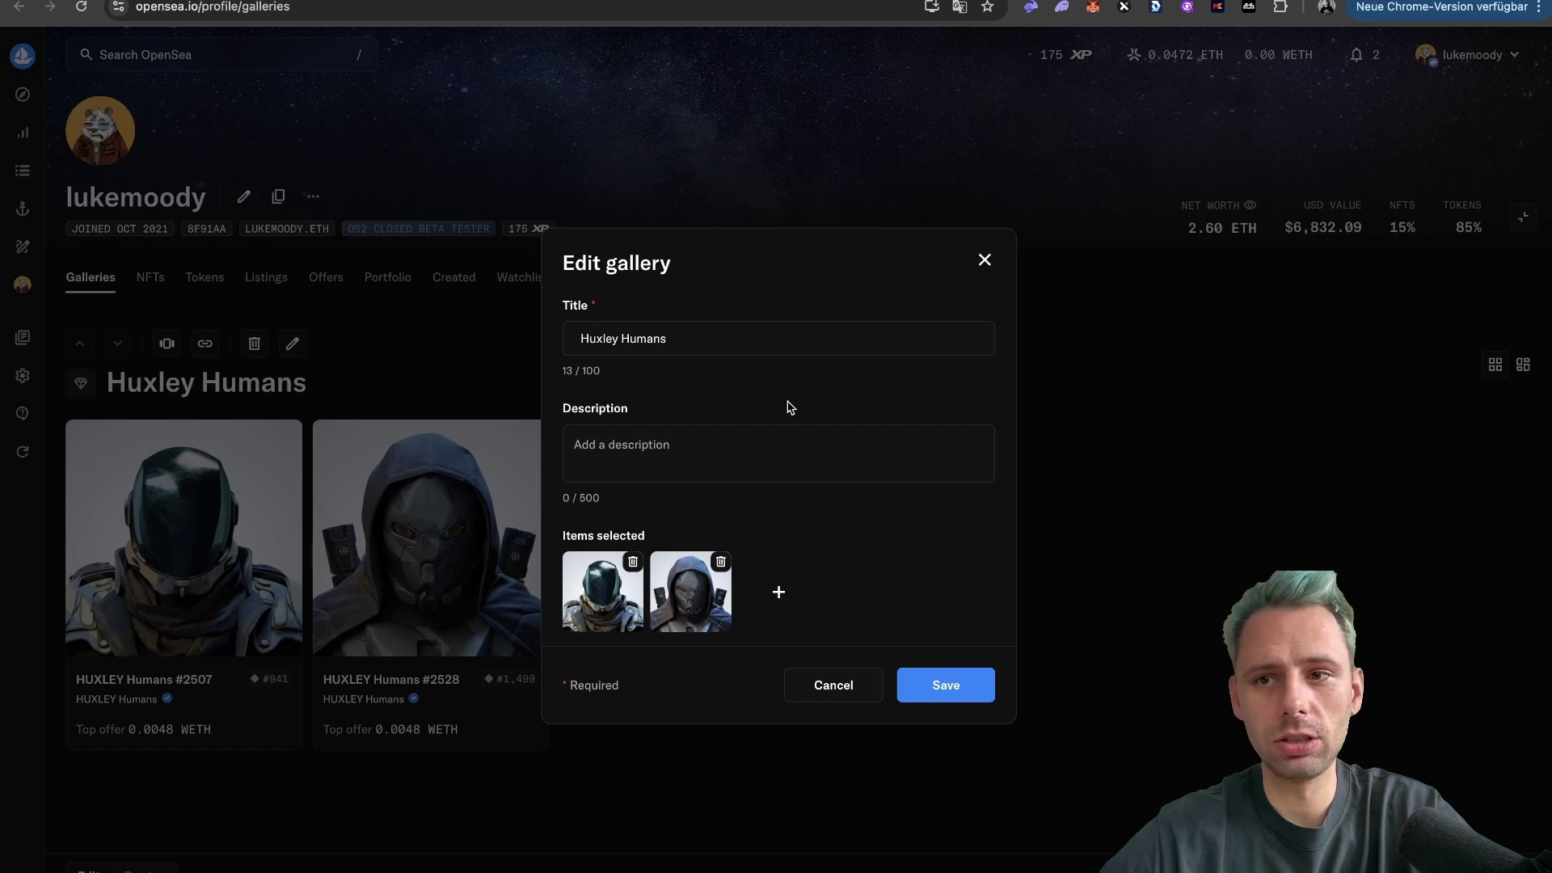
click(956, 694)
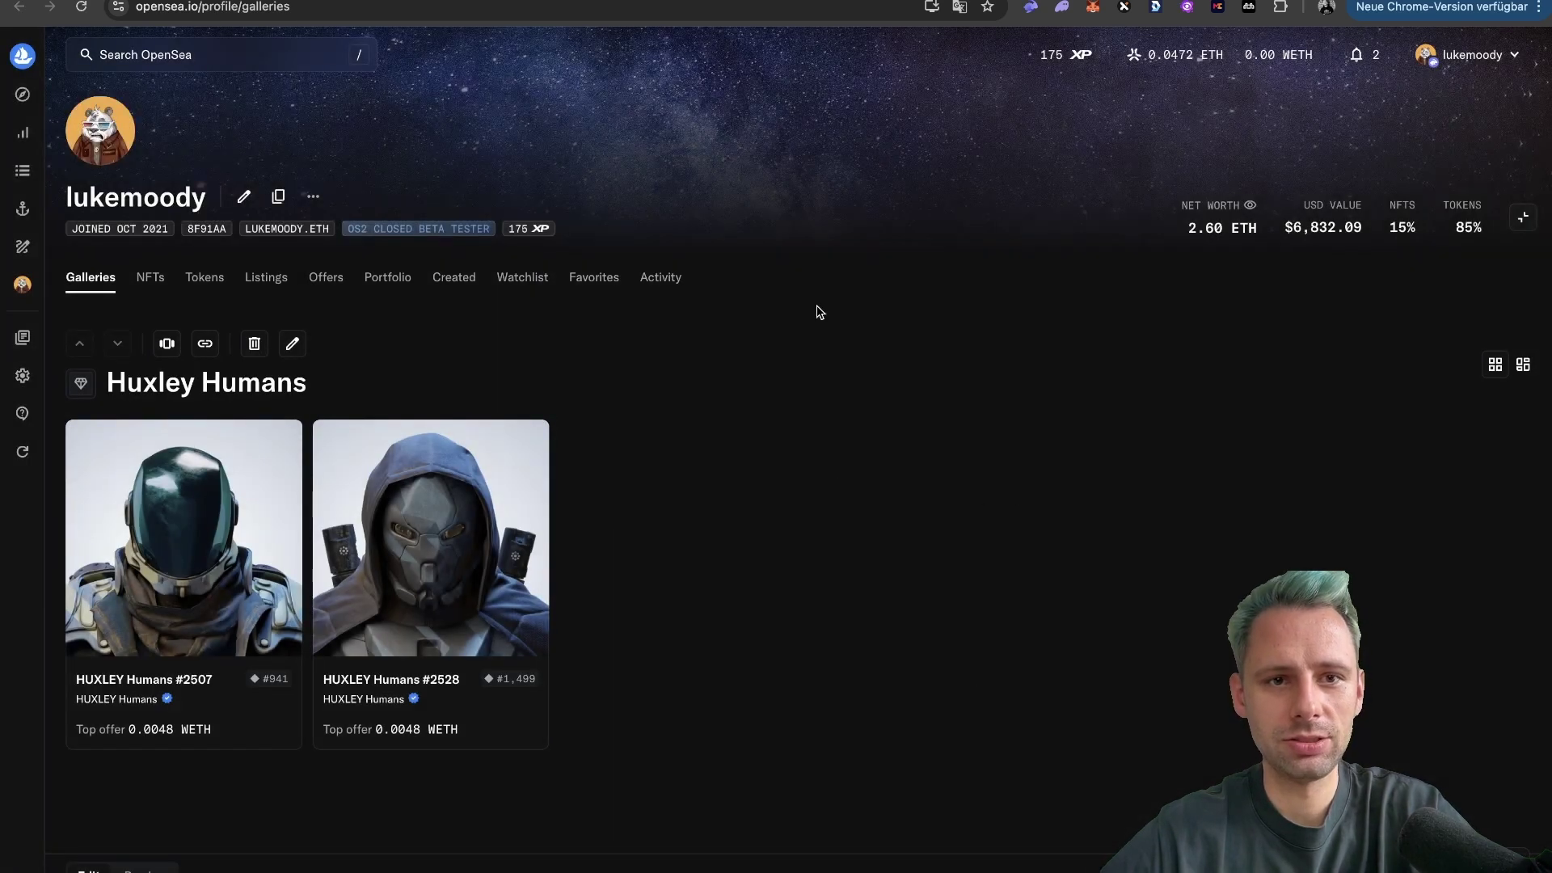
Step: Reload the Rewards page to refresh the gallery voyage status, then return to the galleries page
key(super+Left)
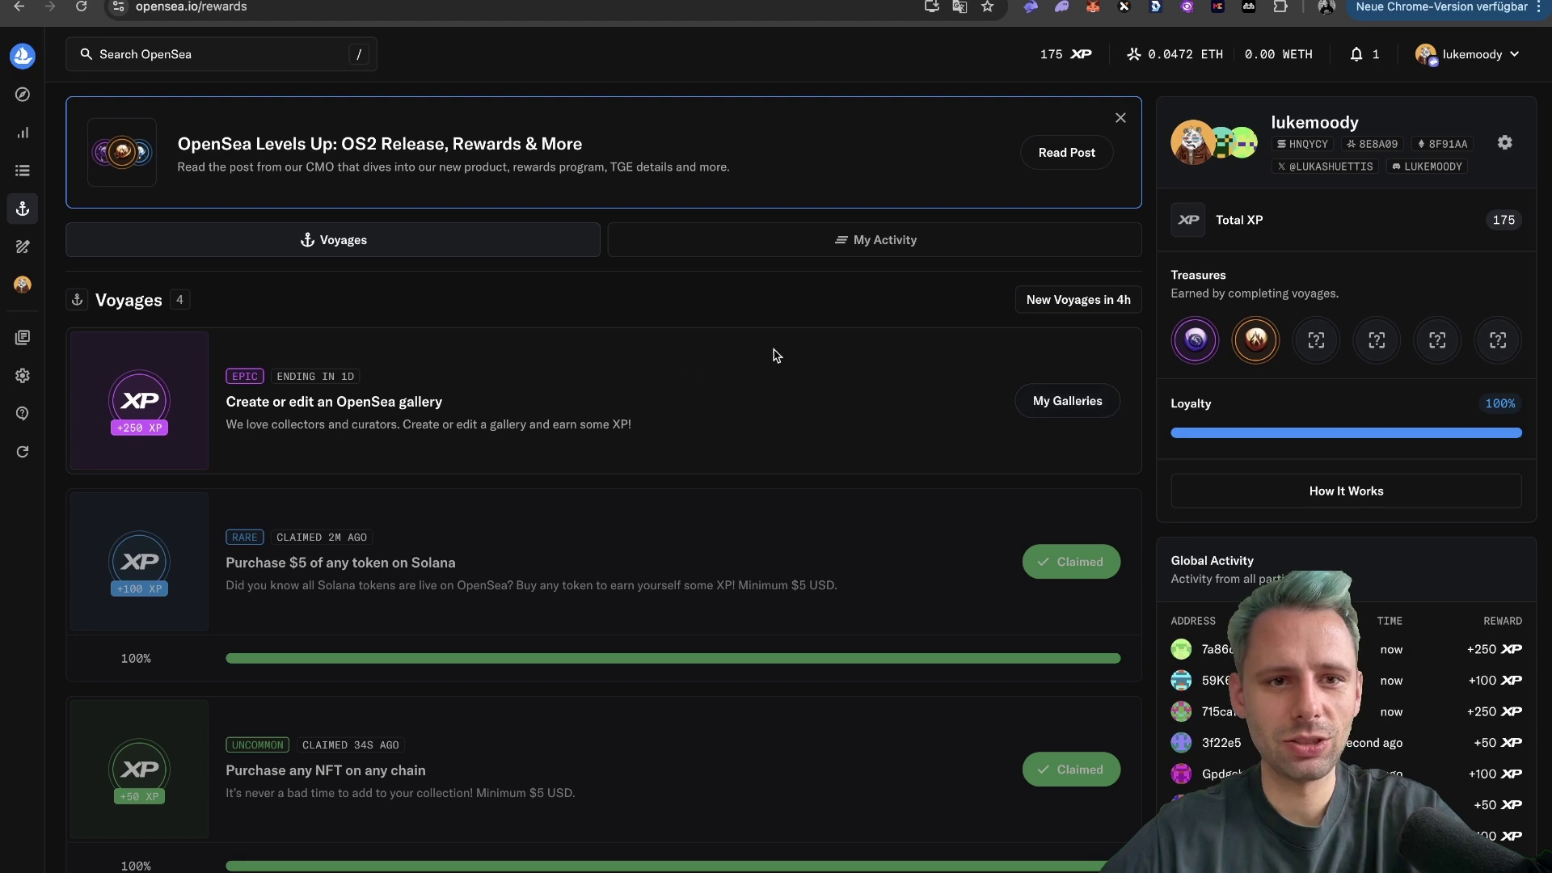
key(super+r)
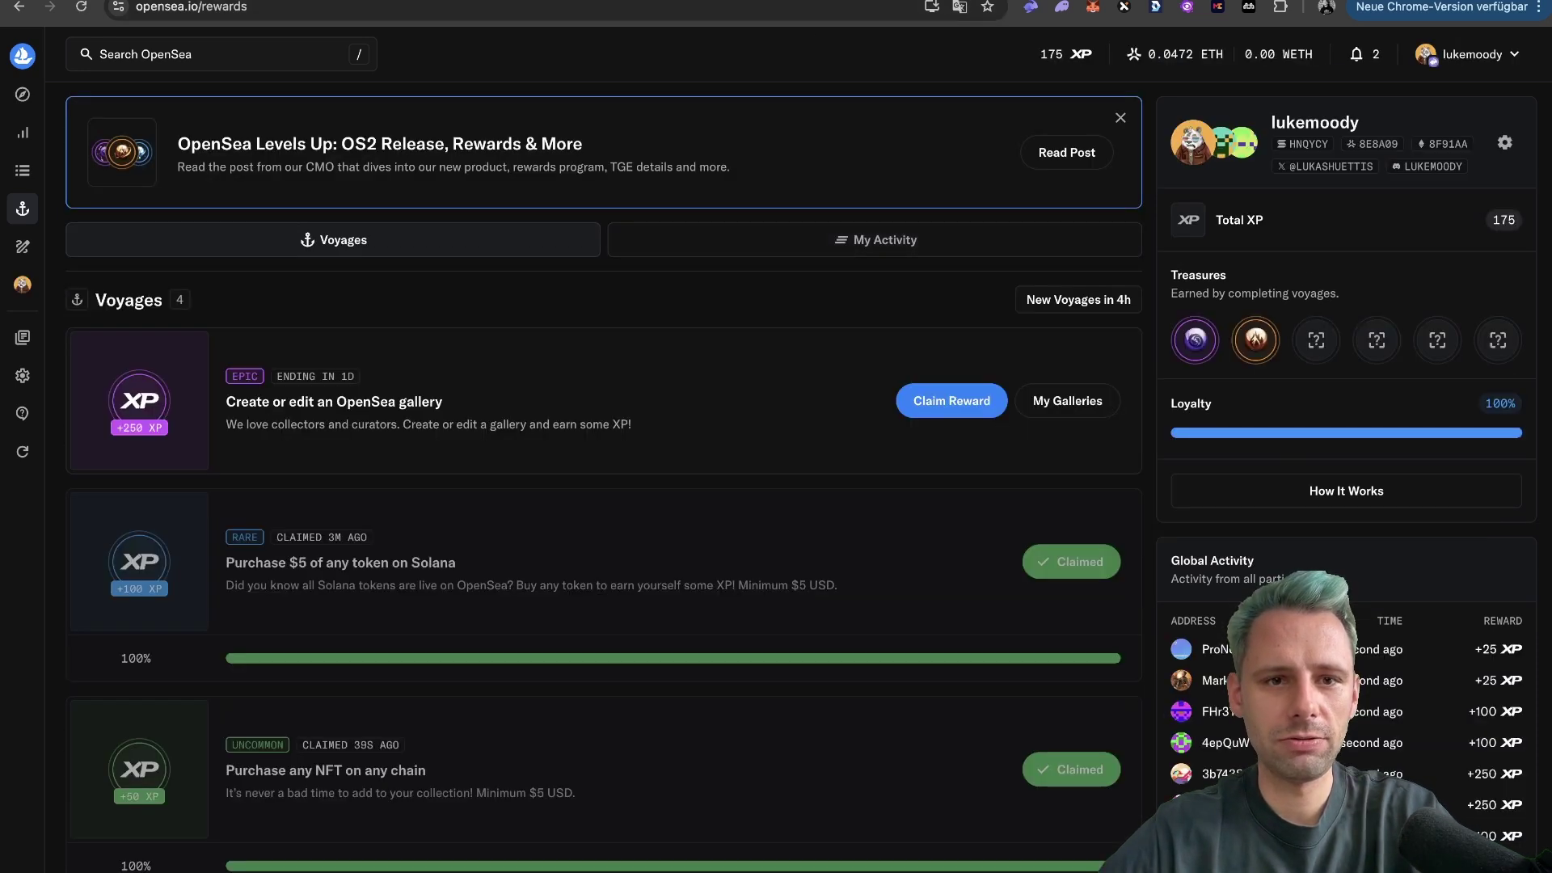
key(super+Right)
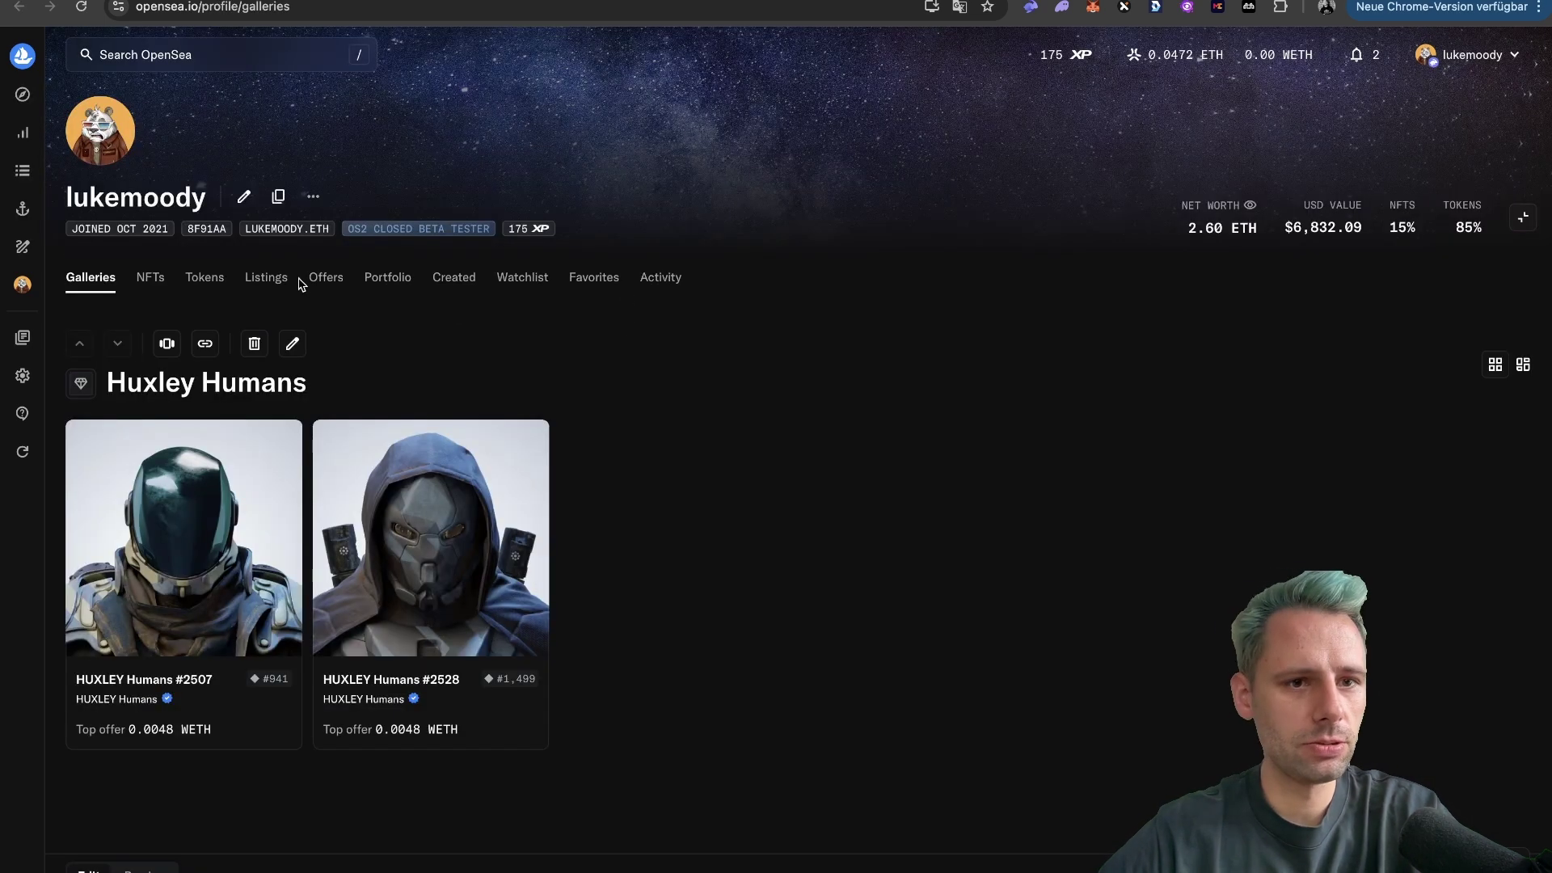
scroll(1071, 537, up, 1)
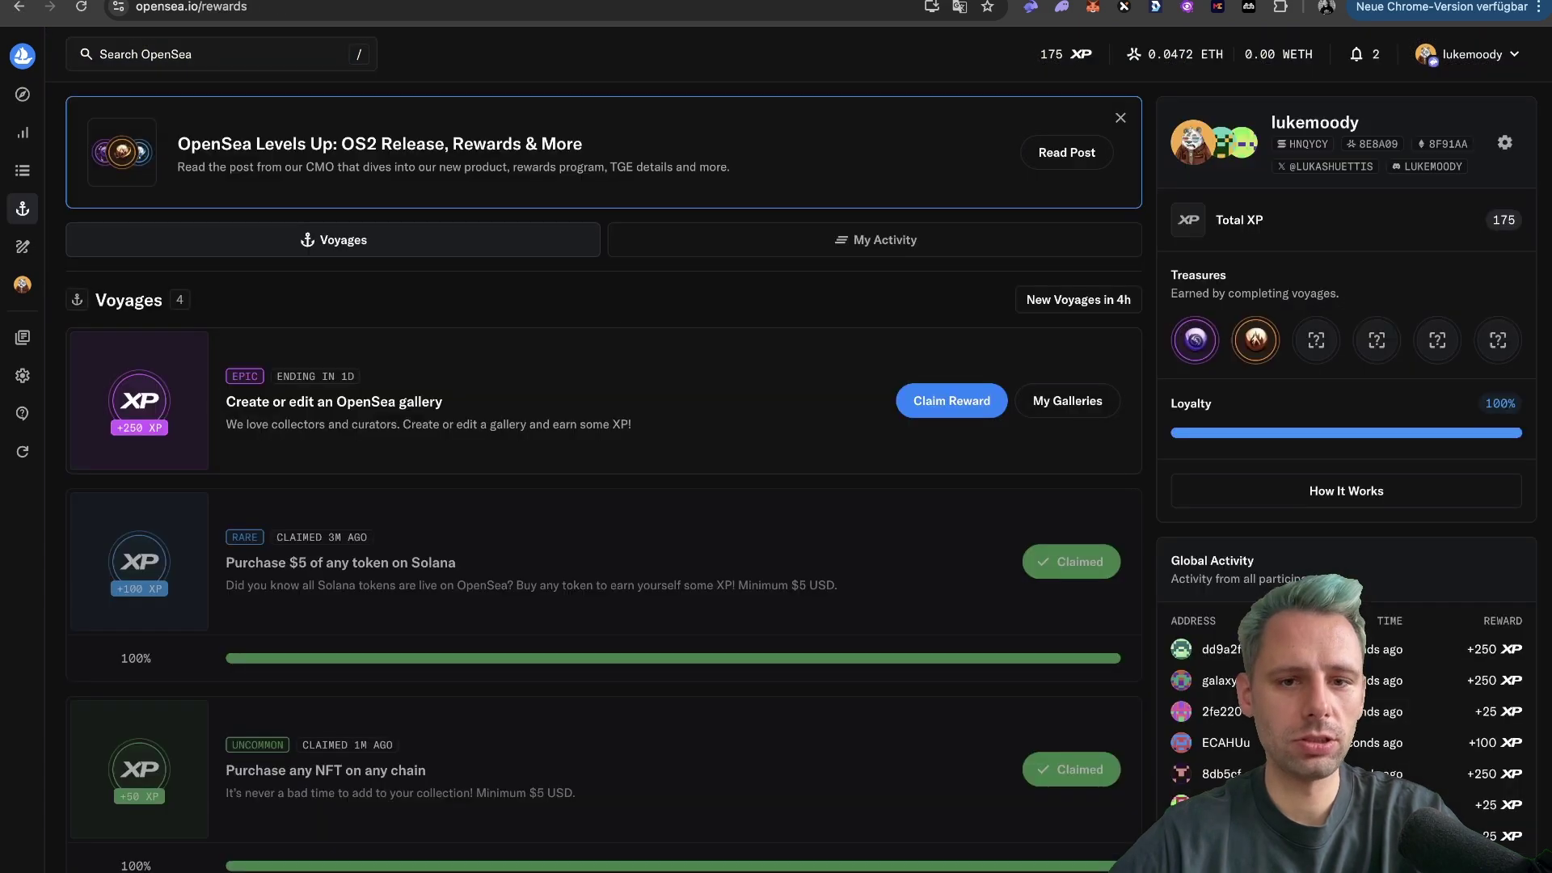
Step: Claim the 250 XP 'Create or edit an OpenSea gallery' reward and close the Voyage Completed dialog
click(953, 413)
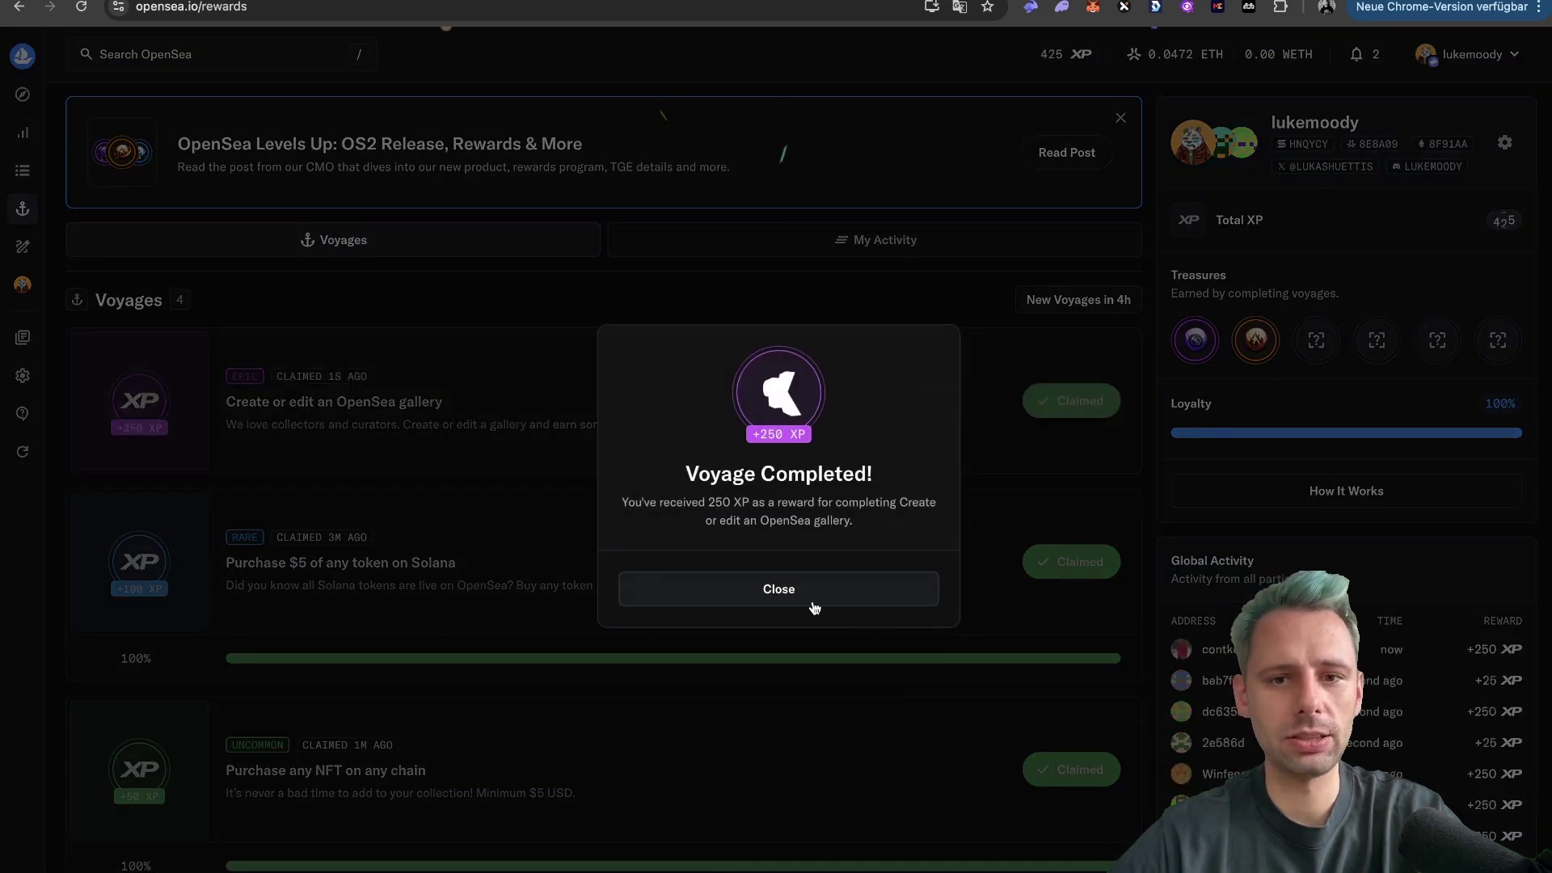
click(817, 599)
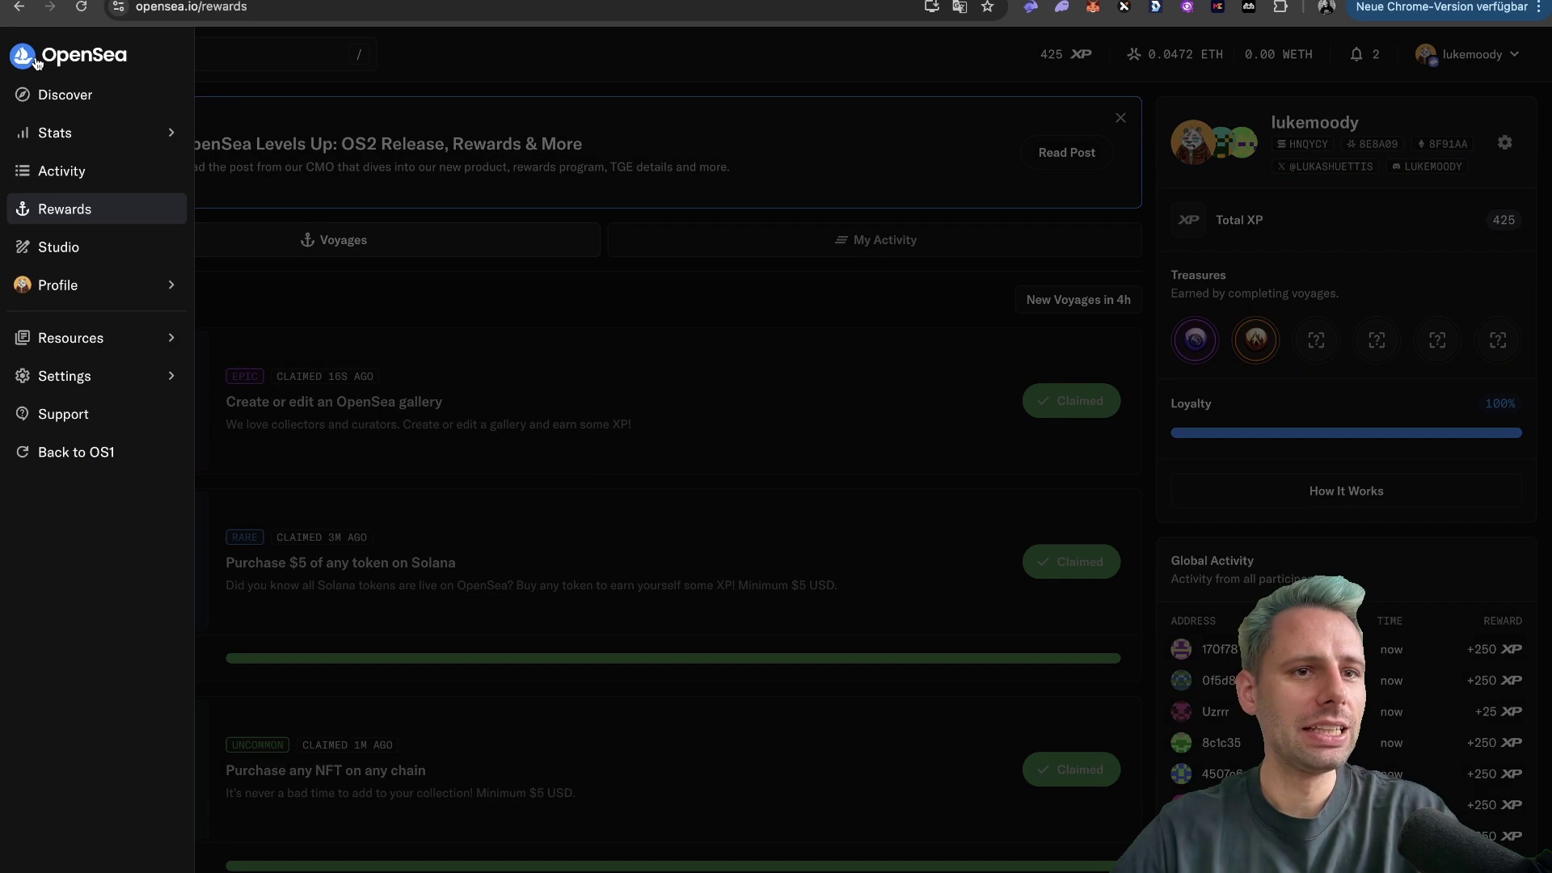
click(36, 63)
scroll(582, 245, down, 2)
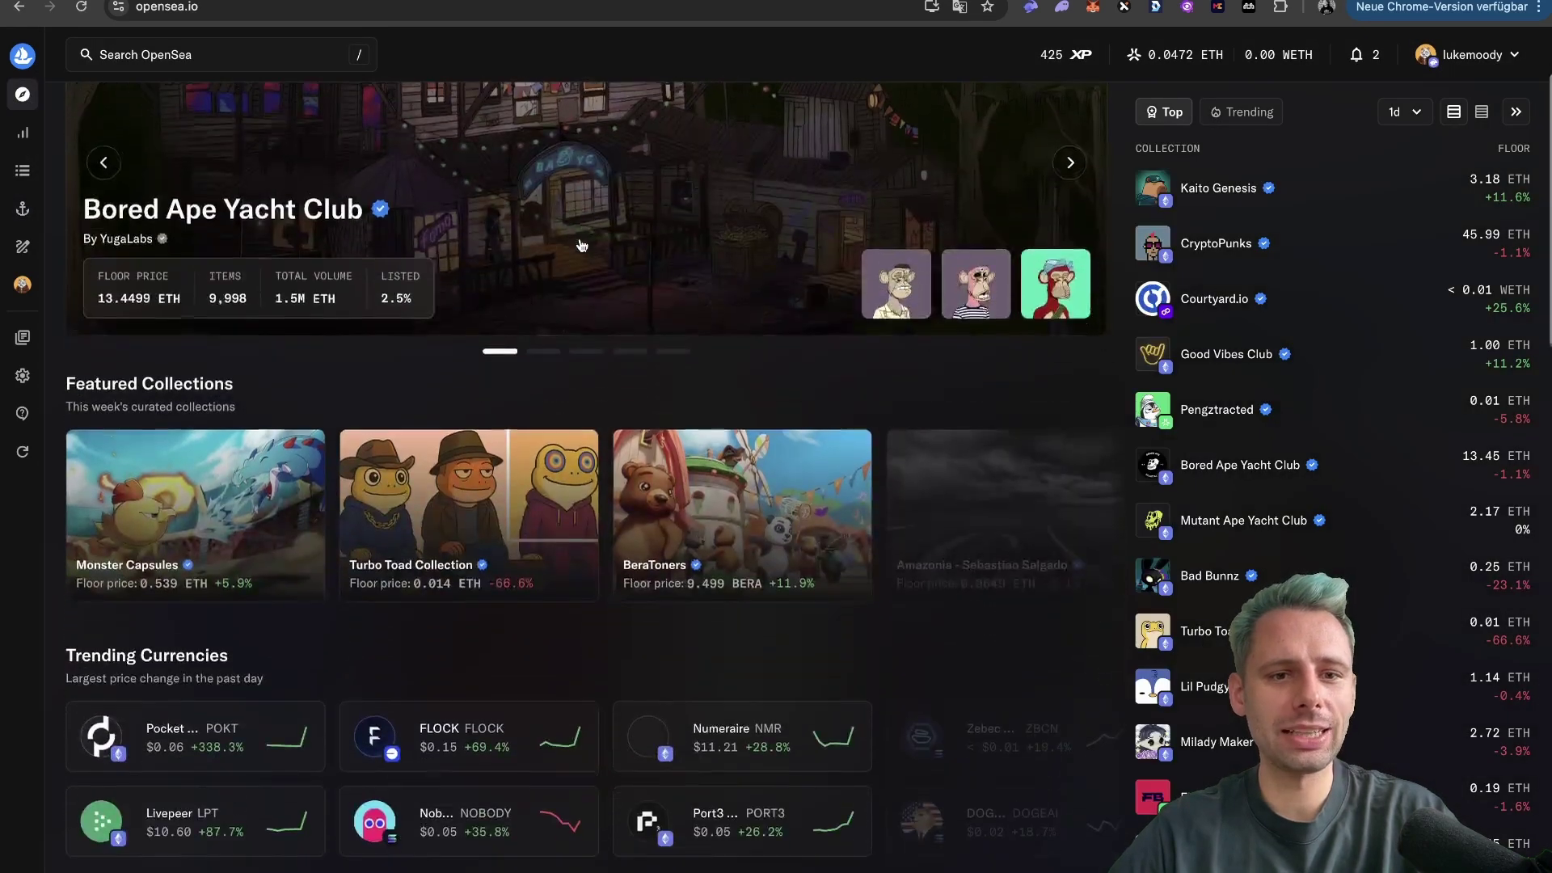
scroll(582, 245, down, 2)
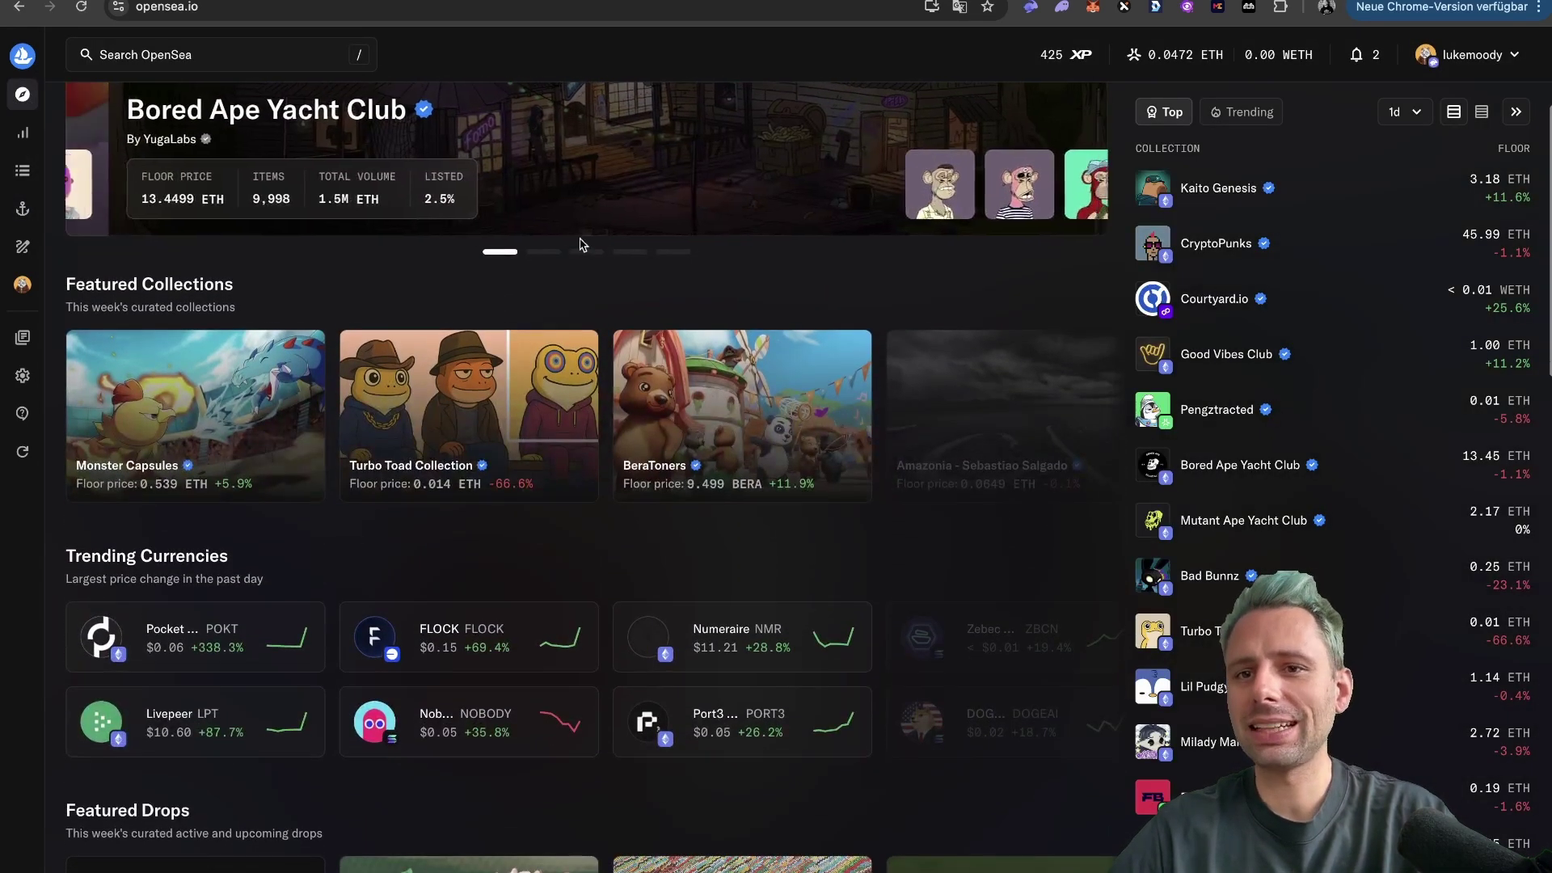
scroll(582, 244, down, 3)
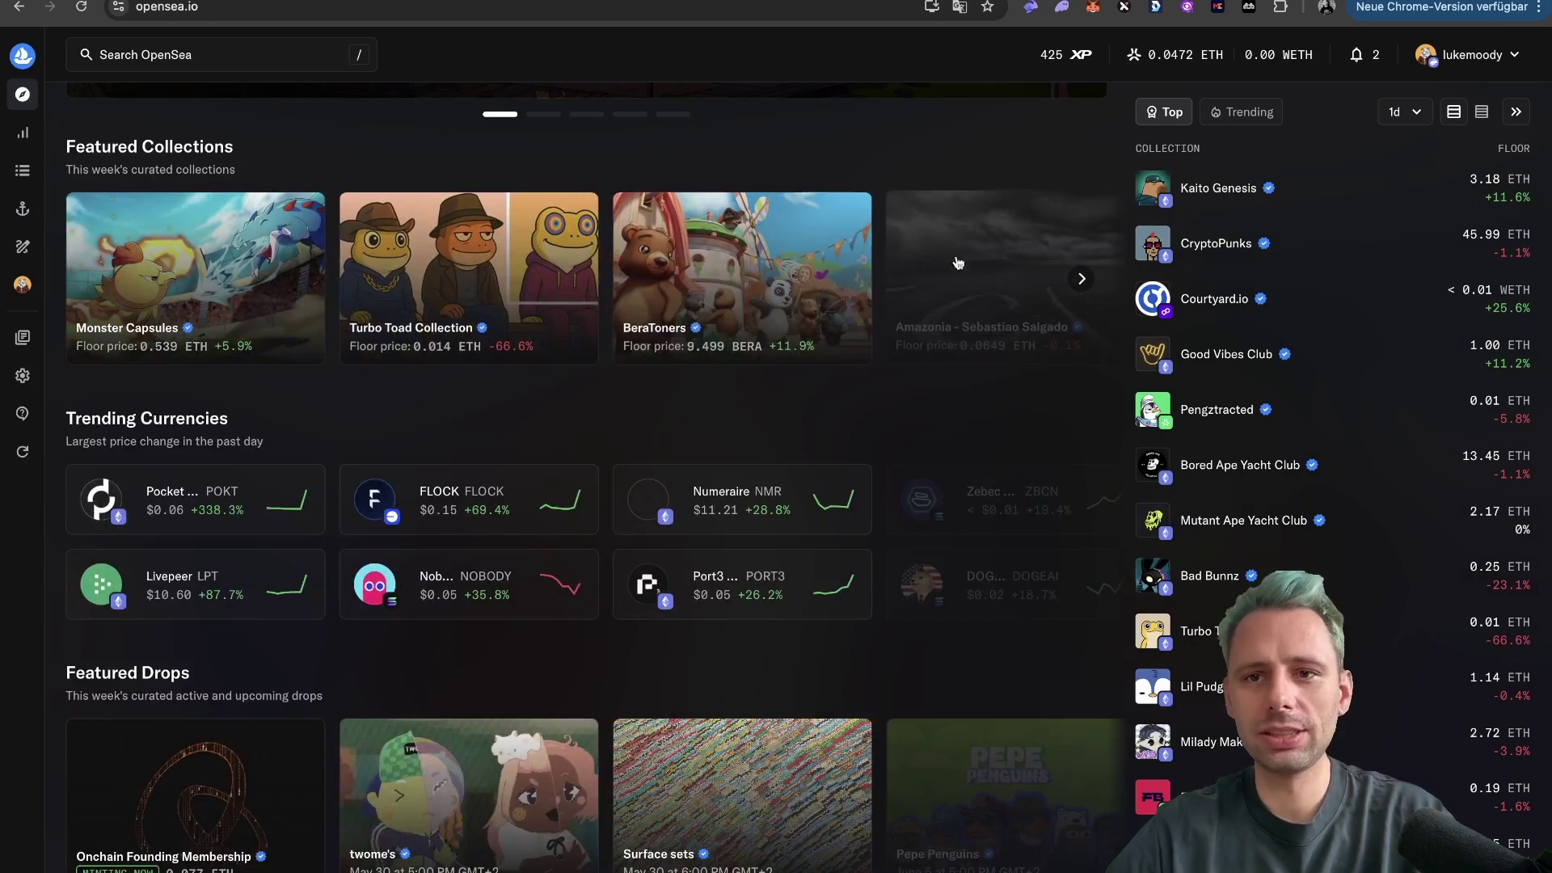
scroll(958, 262, up, 6)
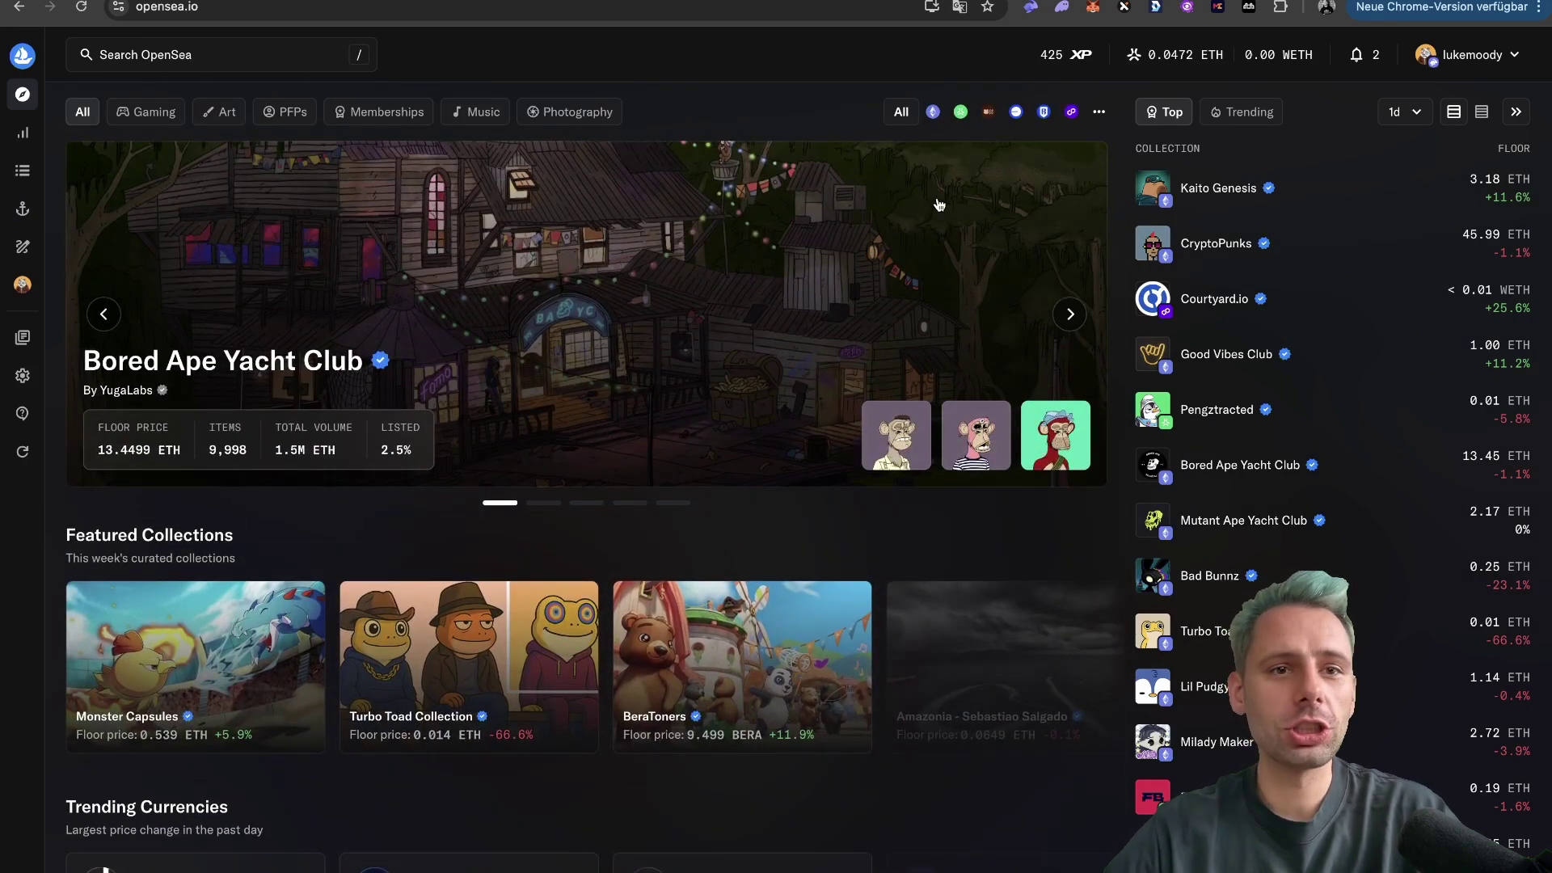
click(1065, 54)
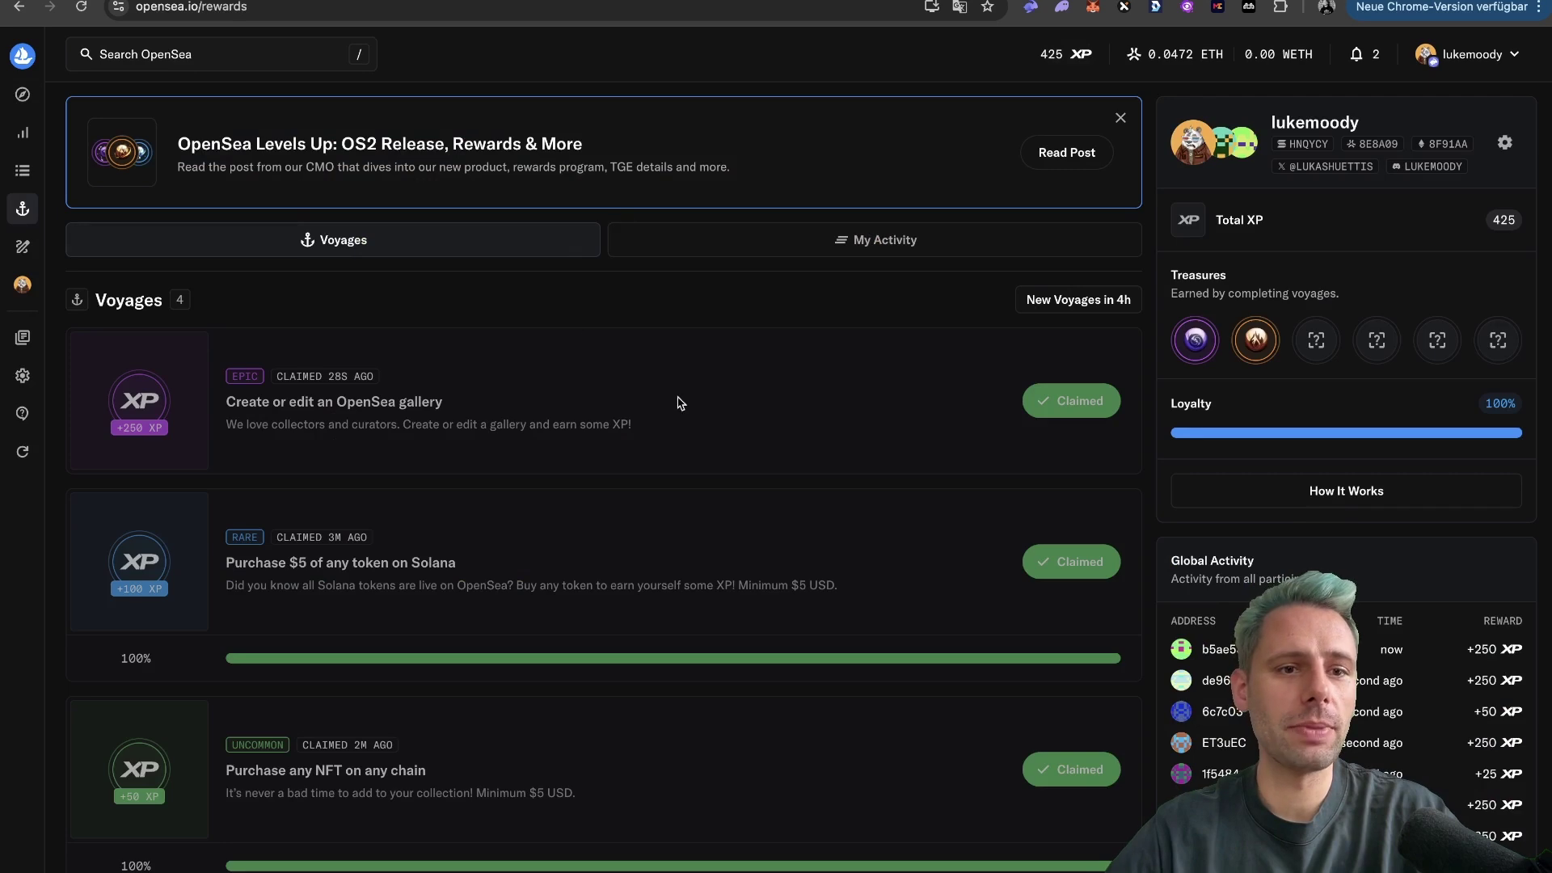
scroll(747, 418, down, 2)
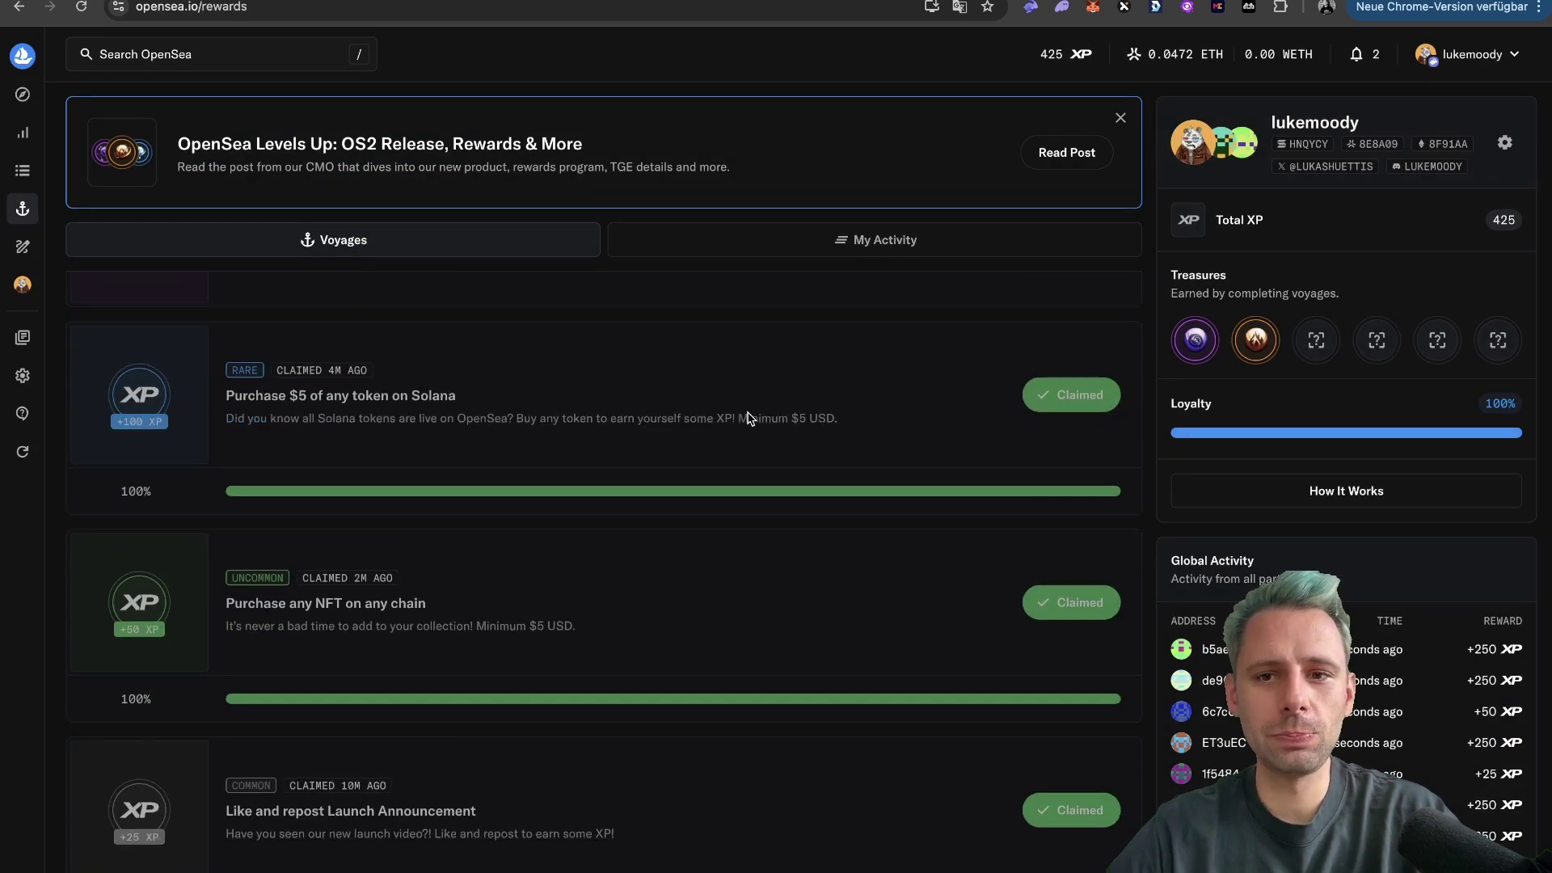
scroll(747, 418, up, 2)
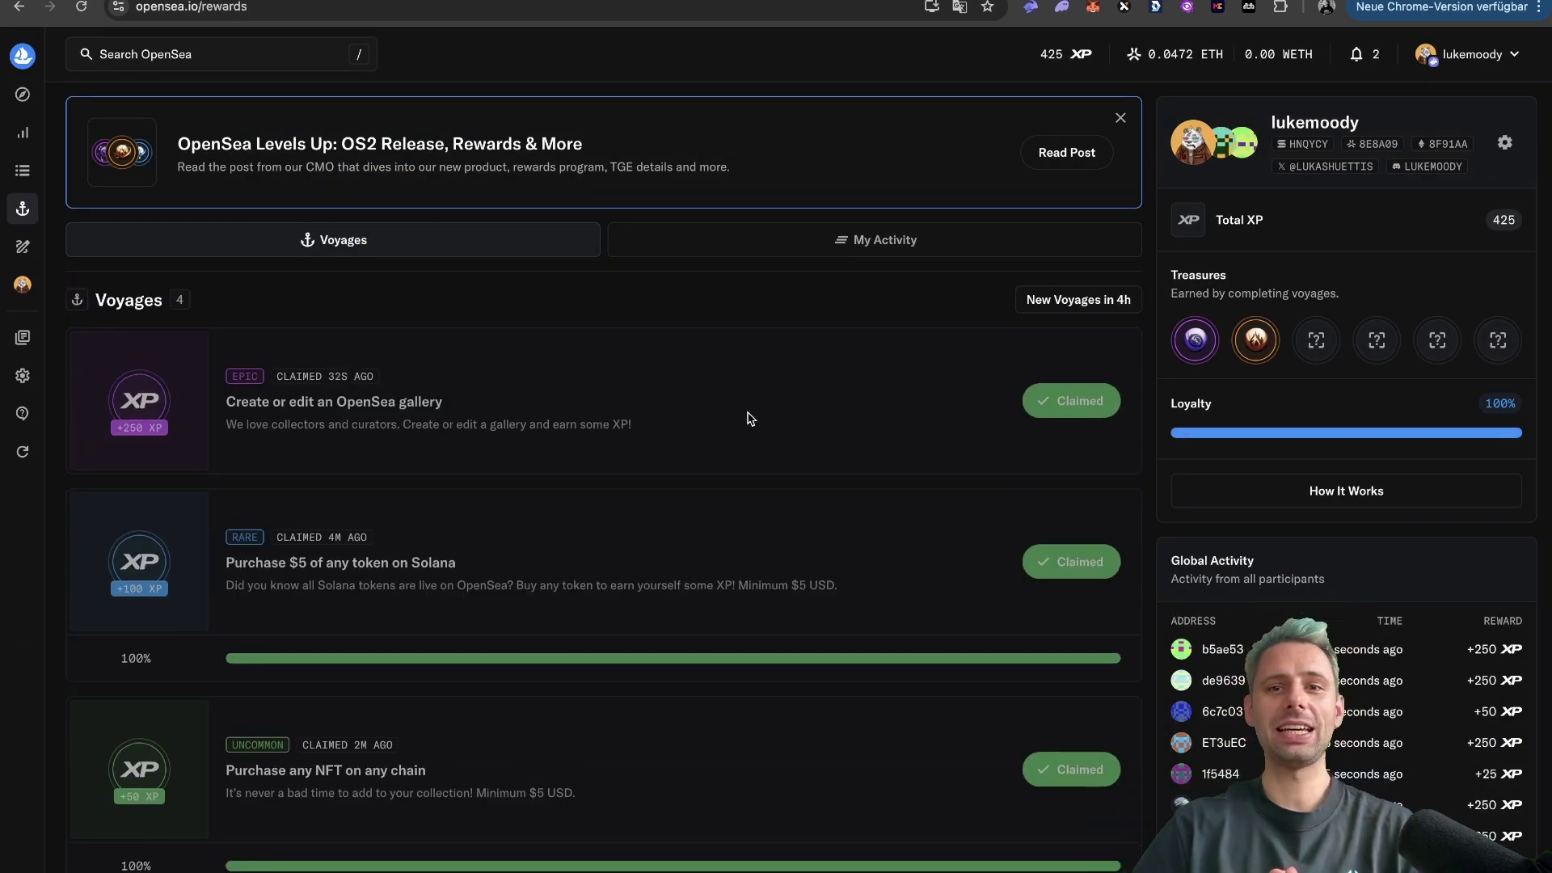